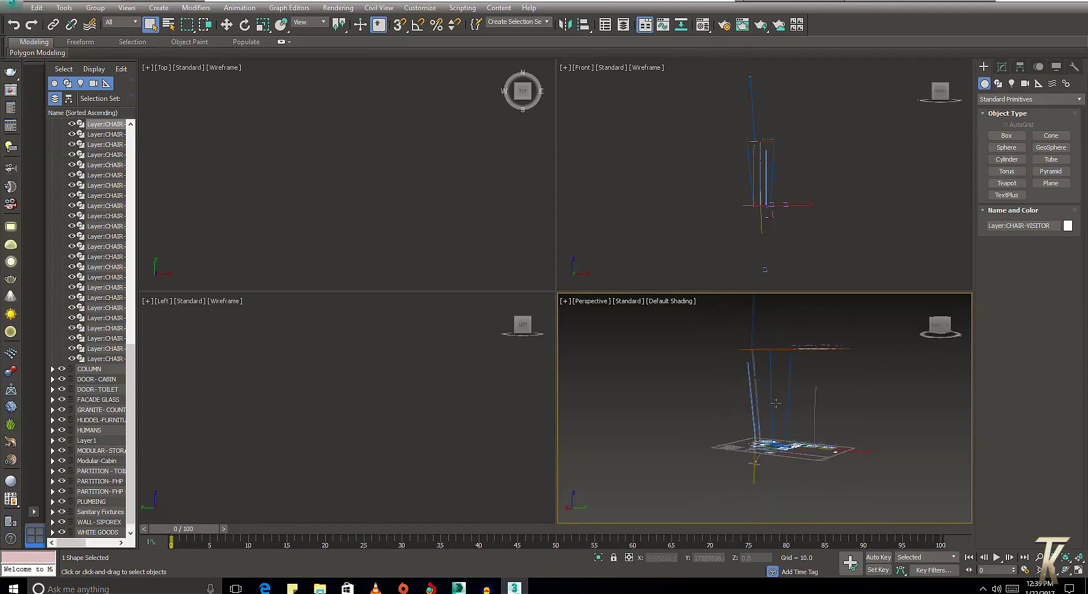
Select builder wall, Layer:0 and partition objects in the floor plan and orbit the view
click(770, 350)
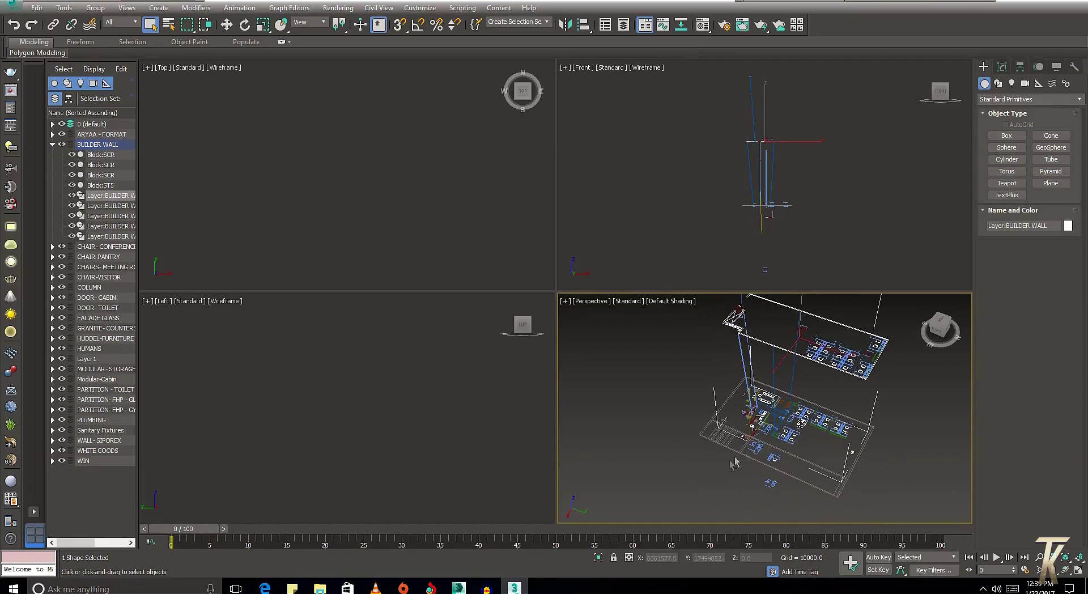
click(736, 448)
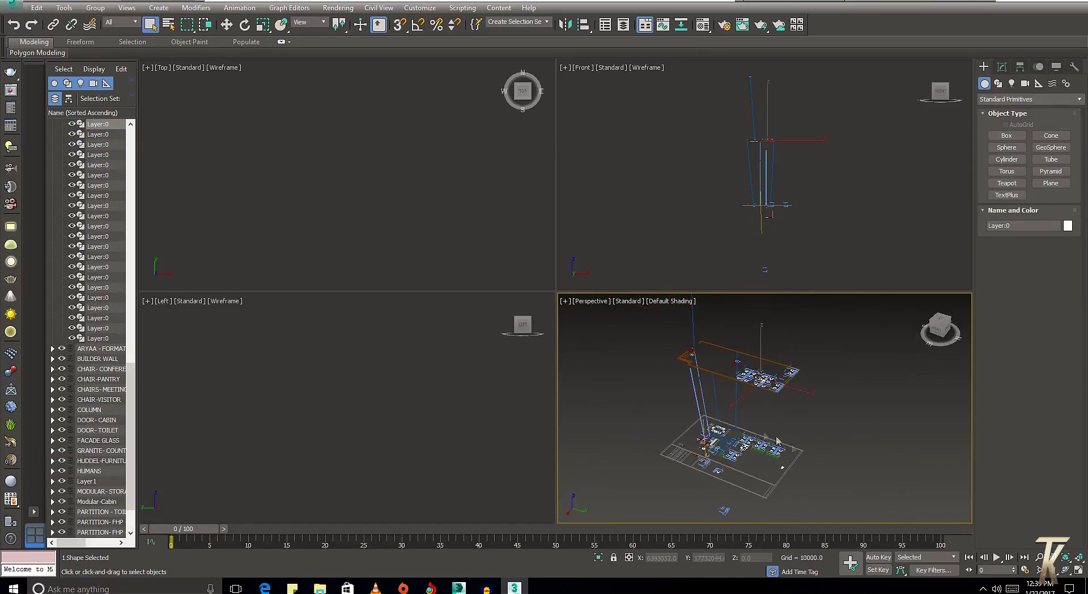
click(750, 423)
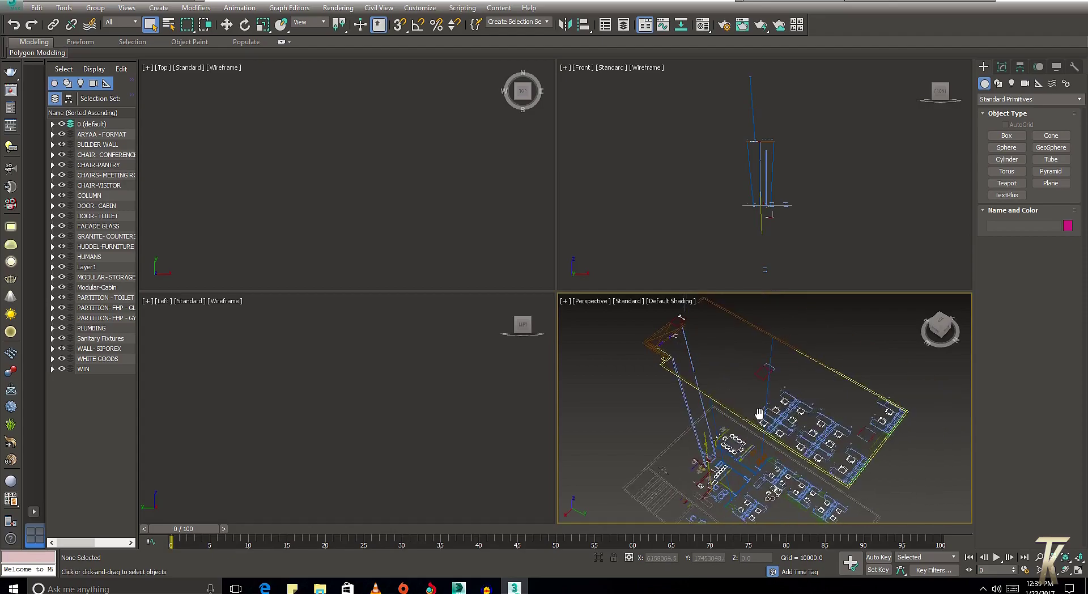
scroll(779, 406, down, 2)
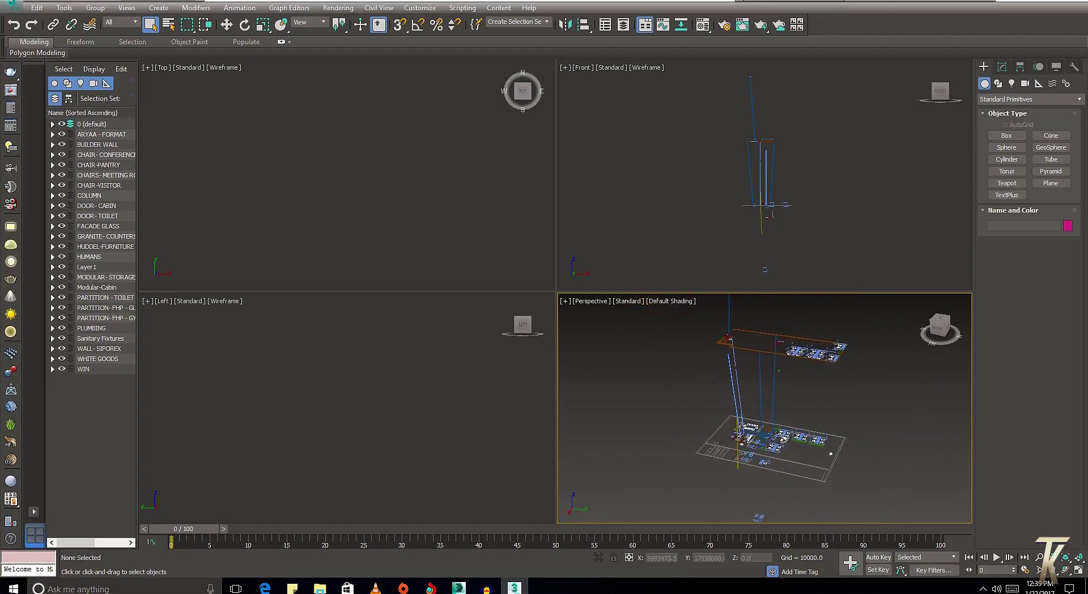
scroll(779, 406, down, 2)
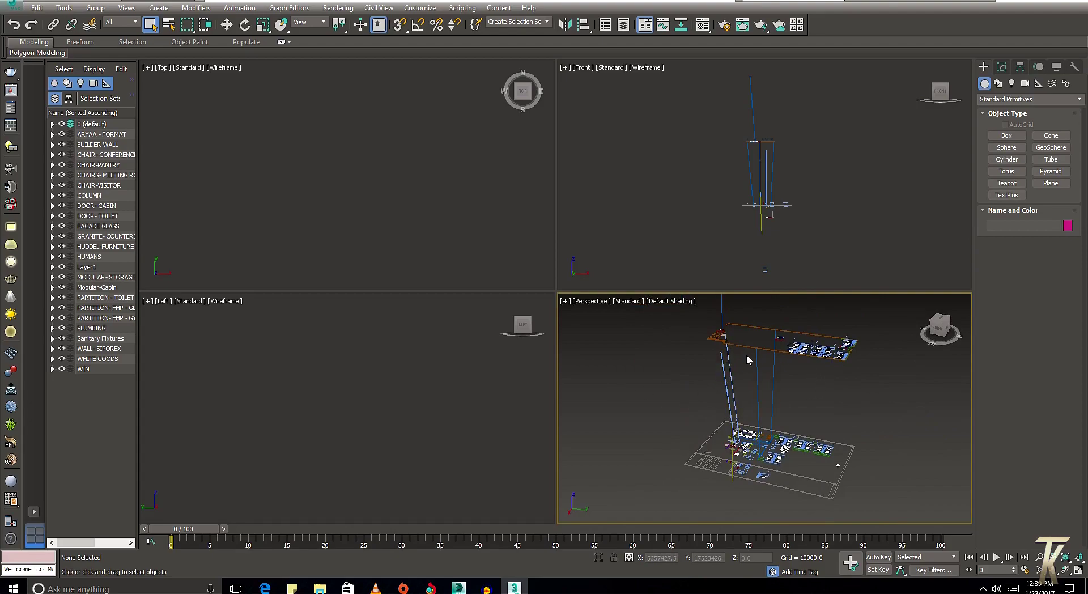
click(755, 377)
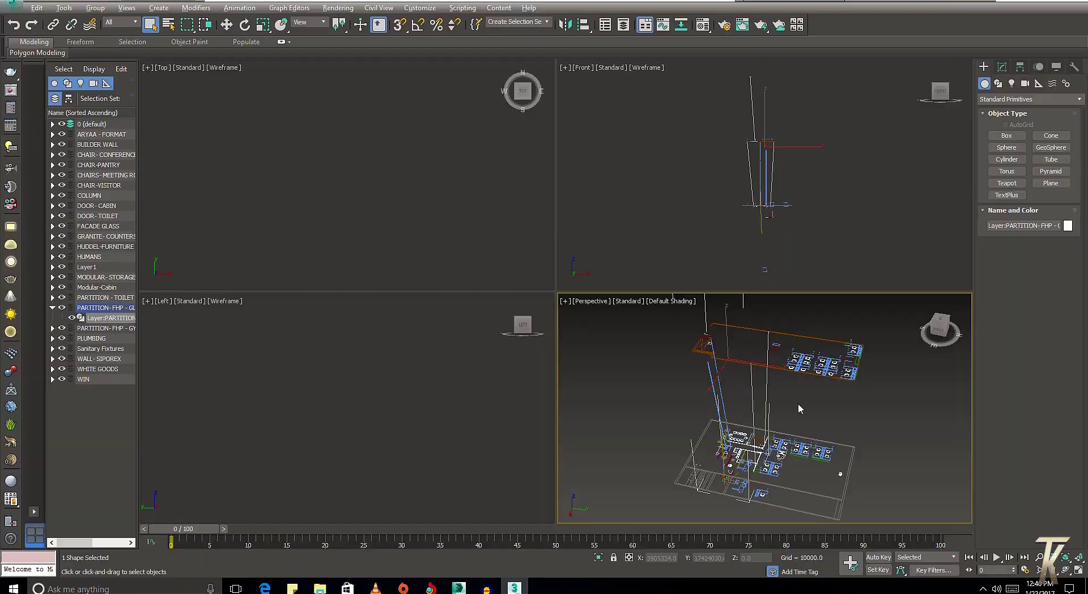
mouse_move(798, 403)
alt+middle_down()
mouse_move(816, 385)
mouse_move(814, 399)
mouse_move(780, 400)
mouse_move(821, 404)
mouse_move(790, 400)
mouse_move(828, 461)
mouse_move(787, 397)
mouse_move(807, 394)
mouse_move(801, 403)
alt+middle_up()
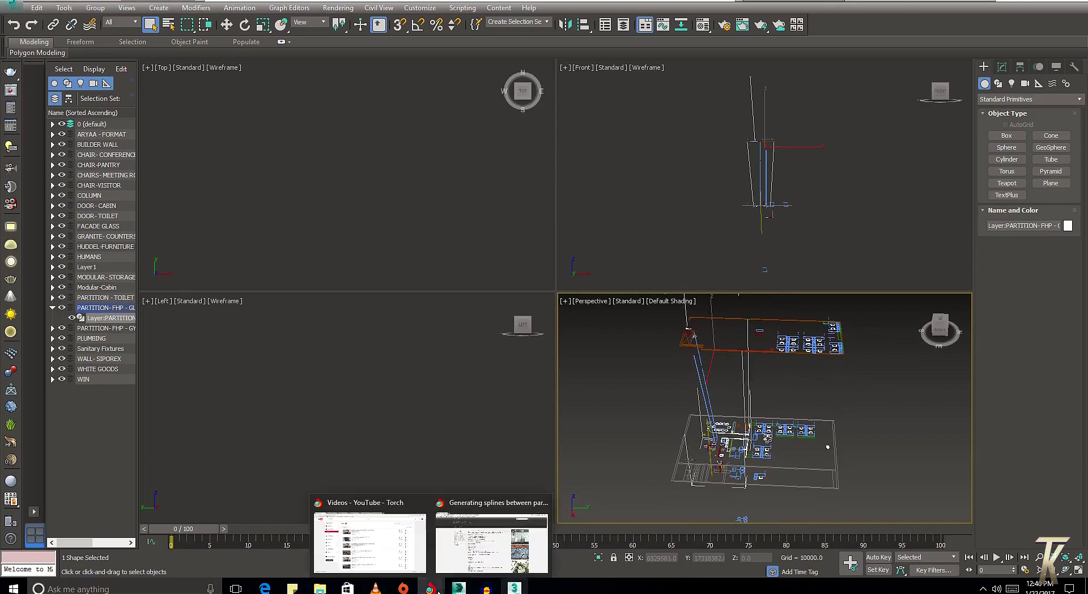
Search ScriptSpot for 'spliner' in Chrome
click(473, 553)
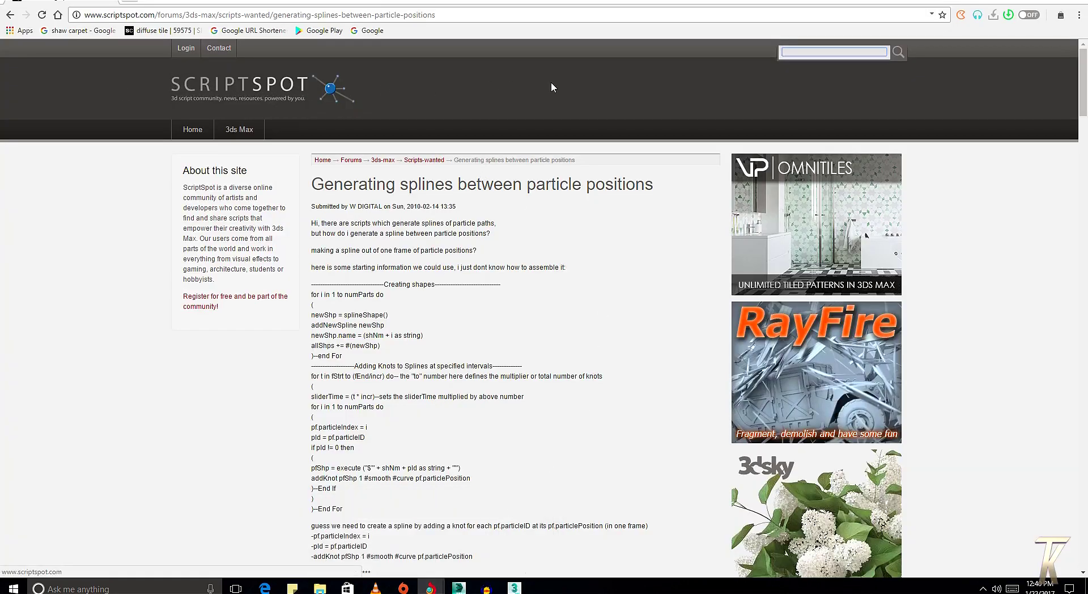
click(823, 53)
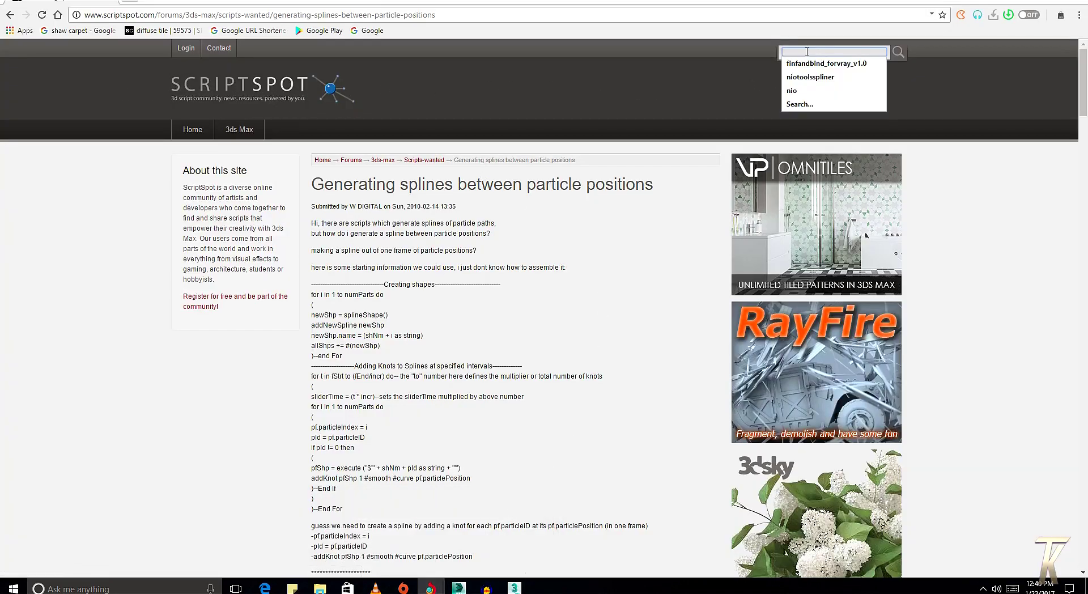
text(spiner)
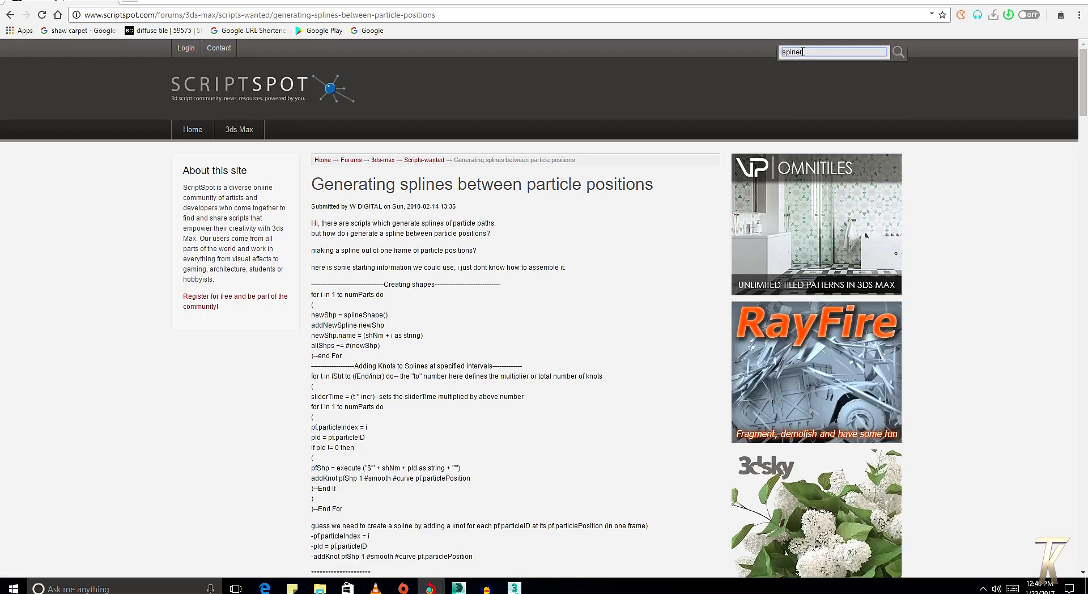
click(898, 52)
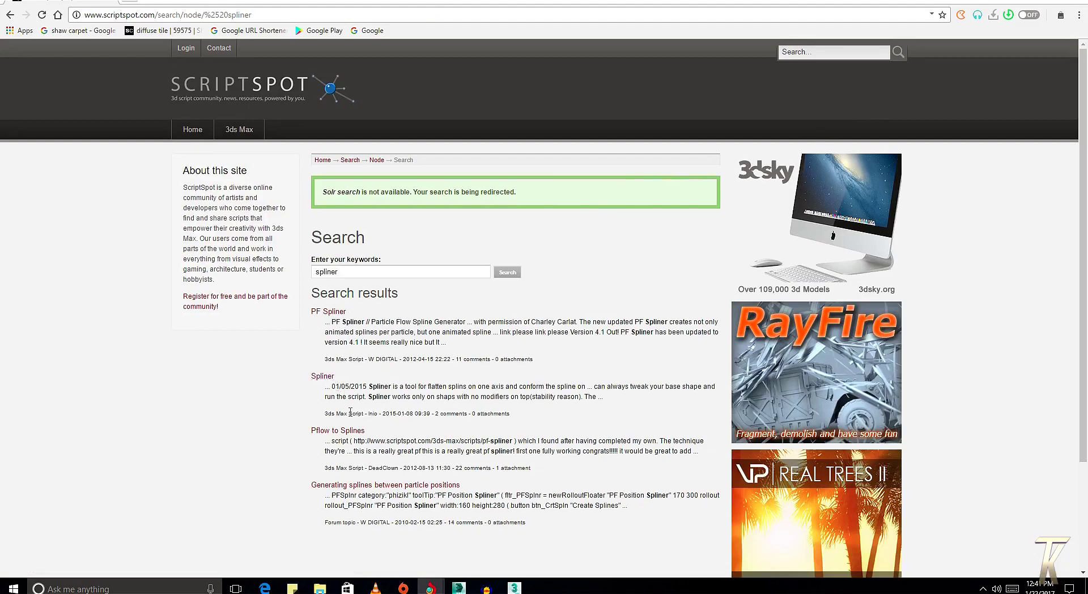
Open the Spliner result page and download niotoolsspliner_v1.0.mzp from its Links section
click(327, 380)
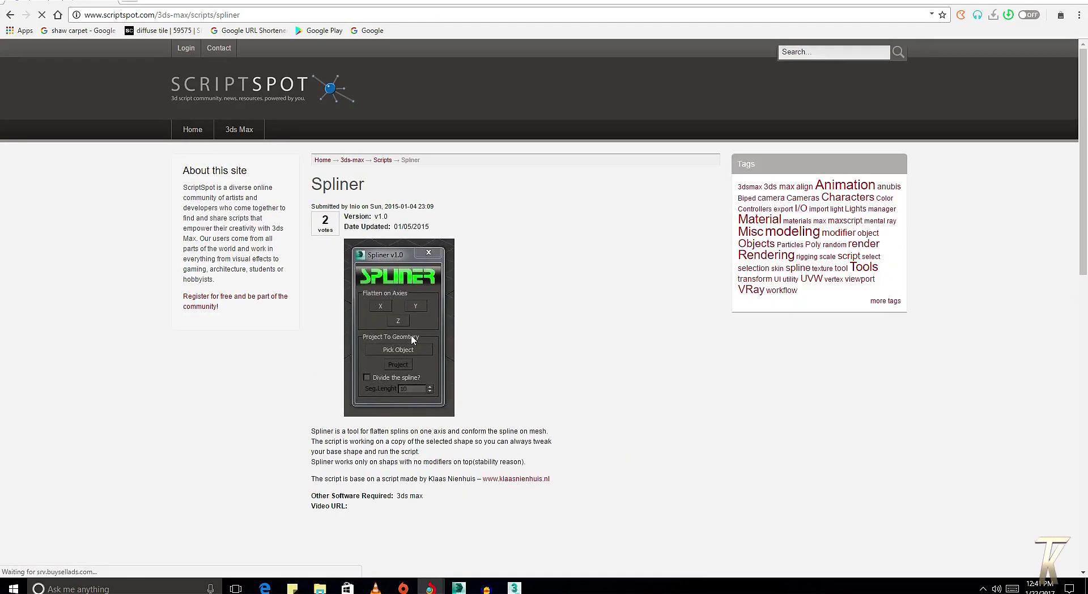
scroll(391, 306, down, 3)
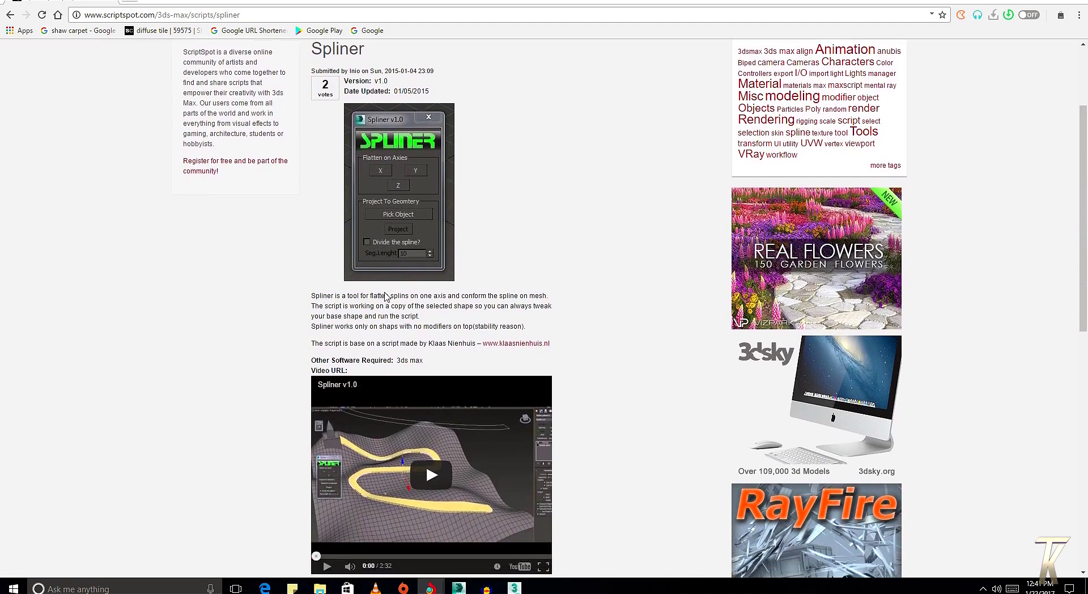
scroll(385, 296, down, 2)
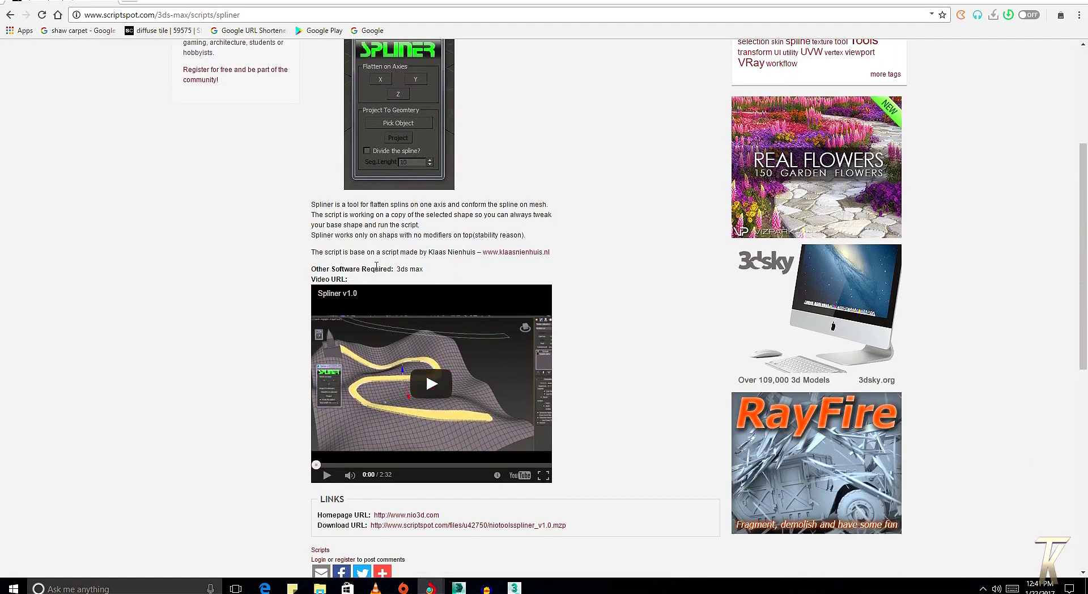
mouse_move(393, 269)
mouse_down()
mouse_move(445, 270)
mouse_move(432, 271)
mouse_up()
scroll(585, 285, down, 2)
scroll(578, 287, down, 2)
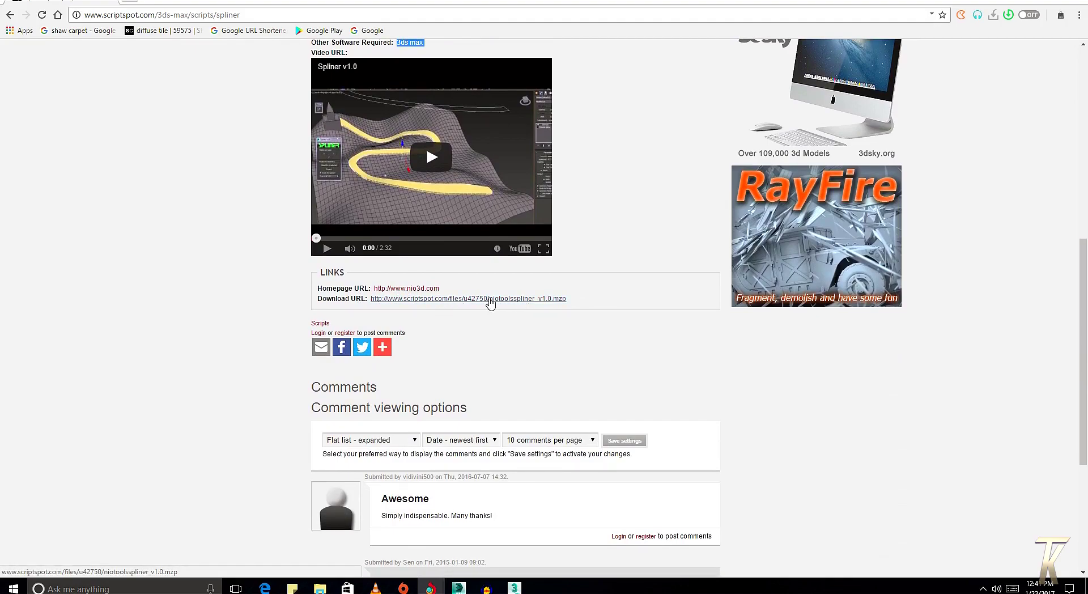
click(490, 301)
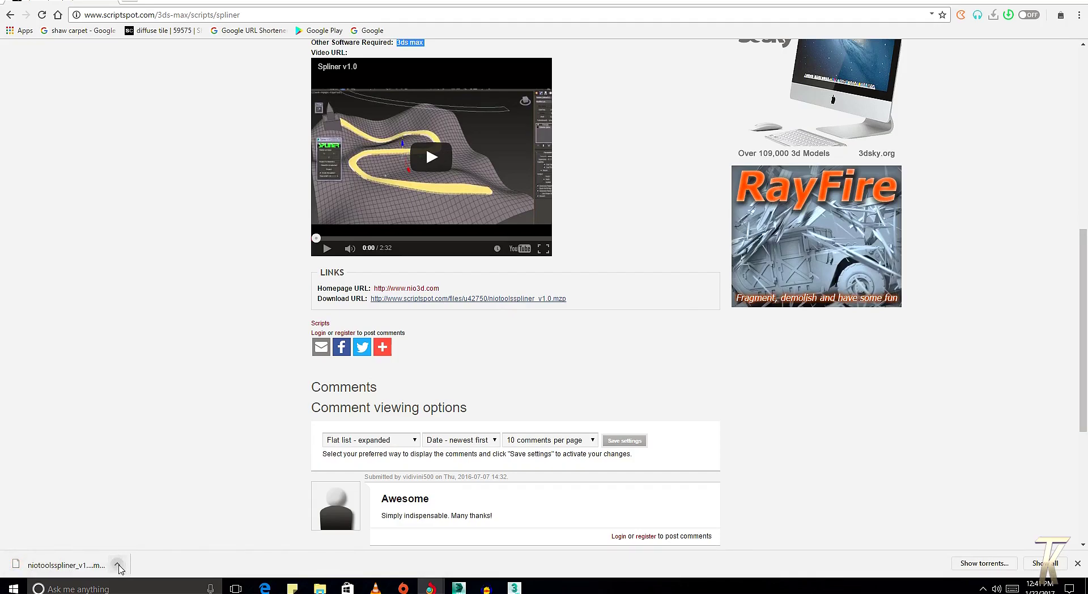
Show the downloaded niotoolsspliner_v1.0.mzp in the Downloads folder, placed over 3ds Max
click(117, 564)
click(159, 527)
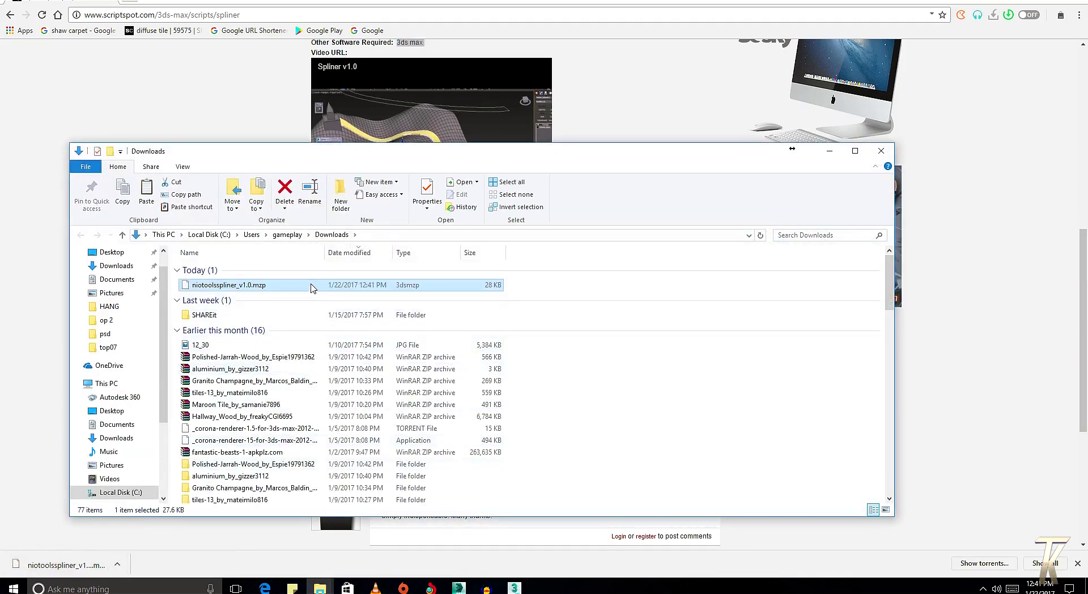
mouse_move(228, 285)
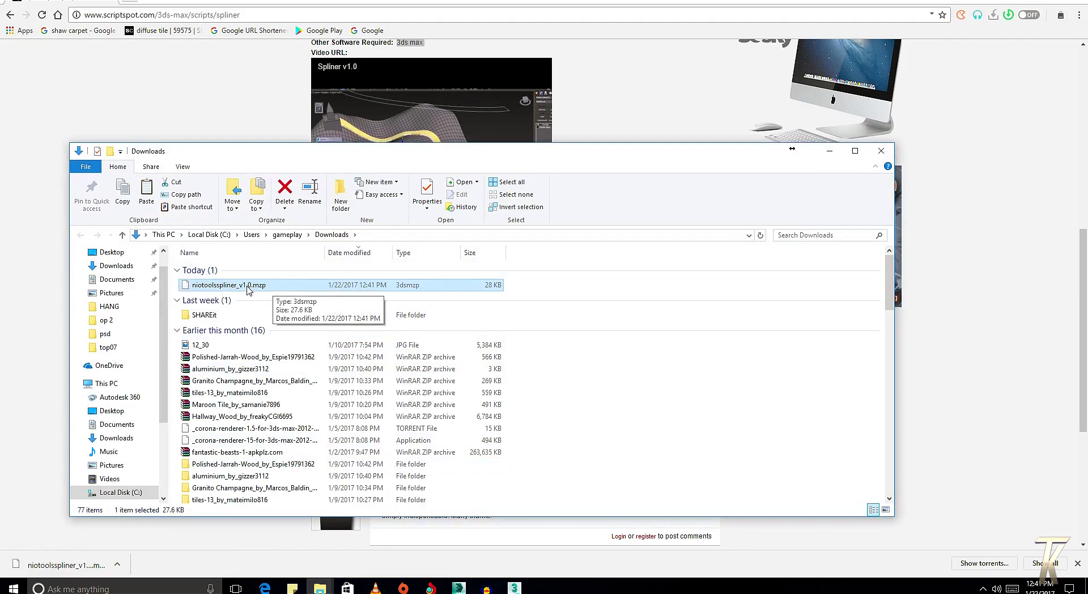
click(514, 588)
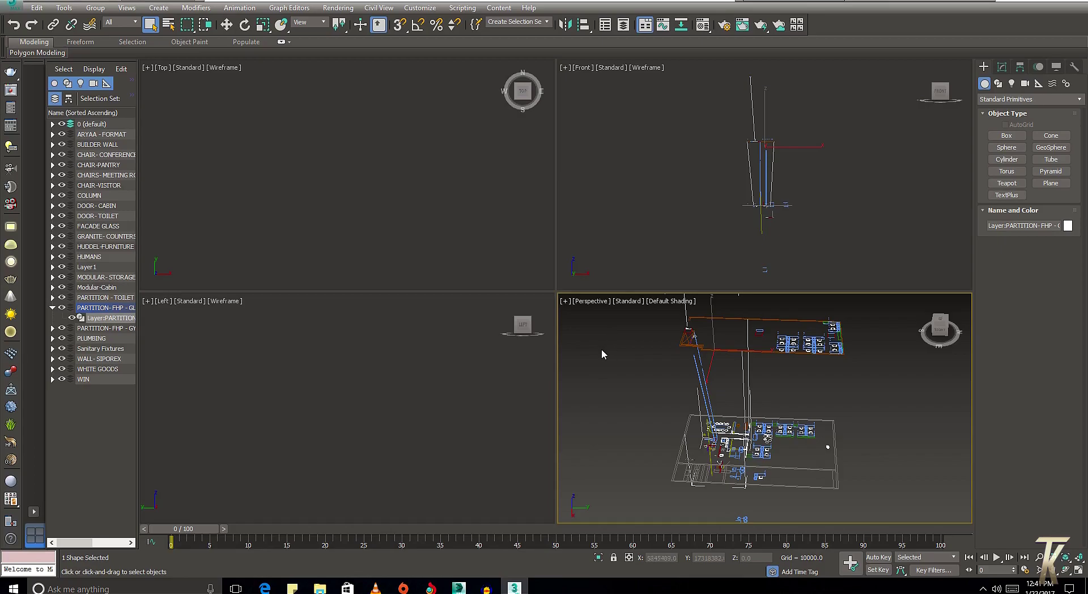
mouse_move(319, 589)
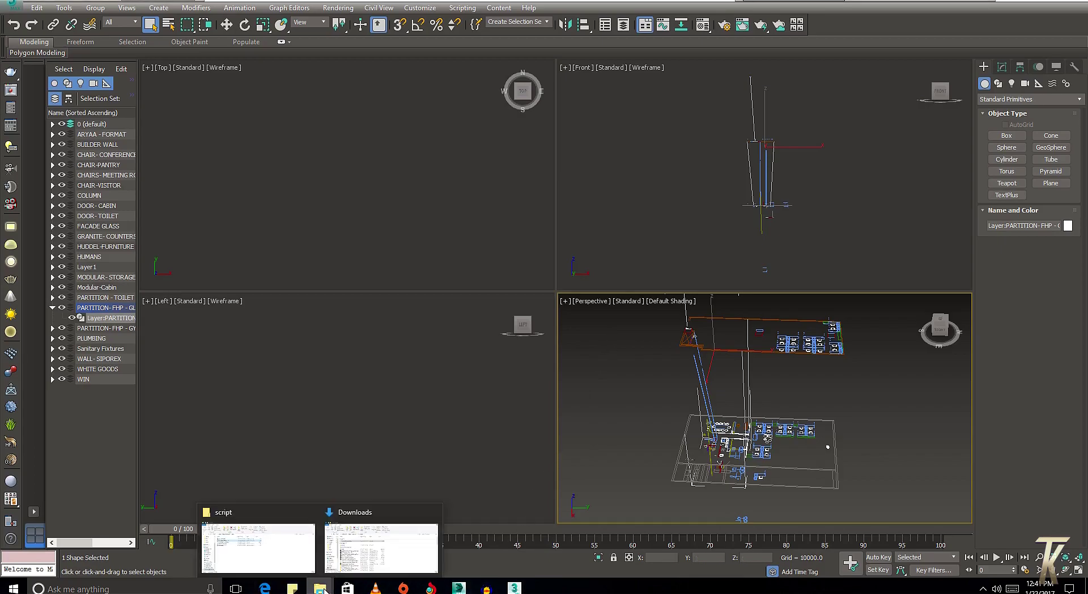
click(369, 544)
drag(431, 154, 271, 330)
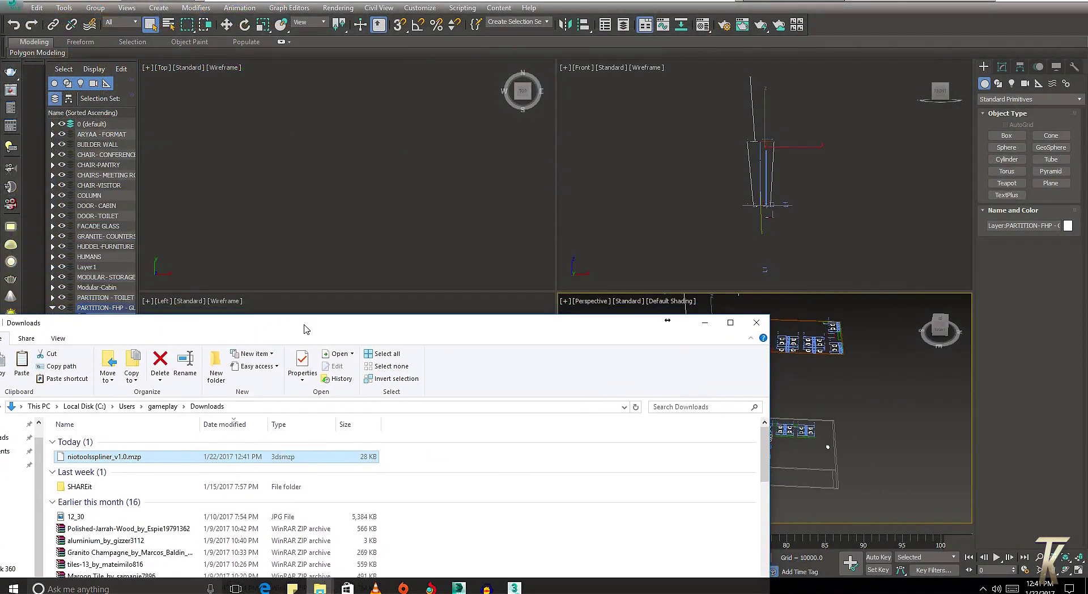
Drop niotoolsspliner_v1.0.mzp into a 3ds Max viewport to install the Spliner script
drag(59, 463, 713, 204)
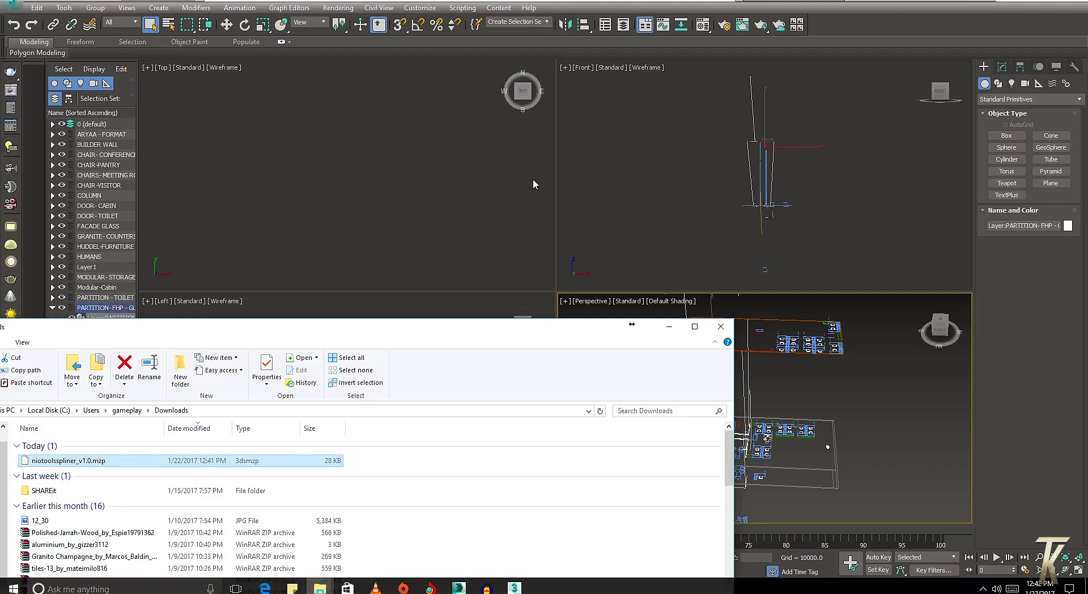
drag(576, 319, 575, 381)
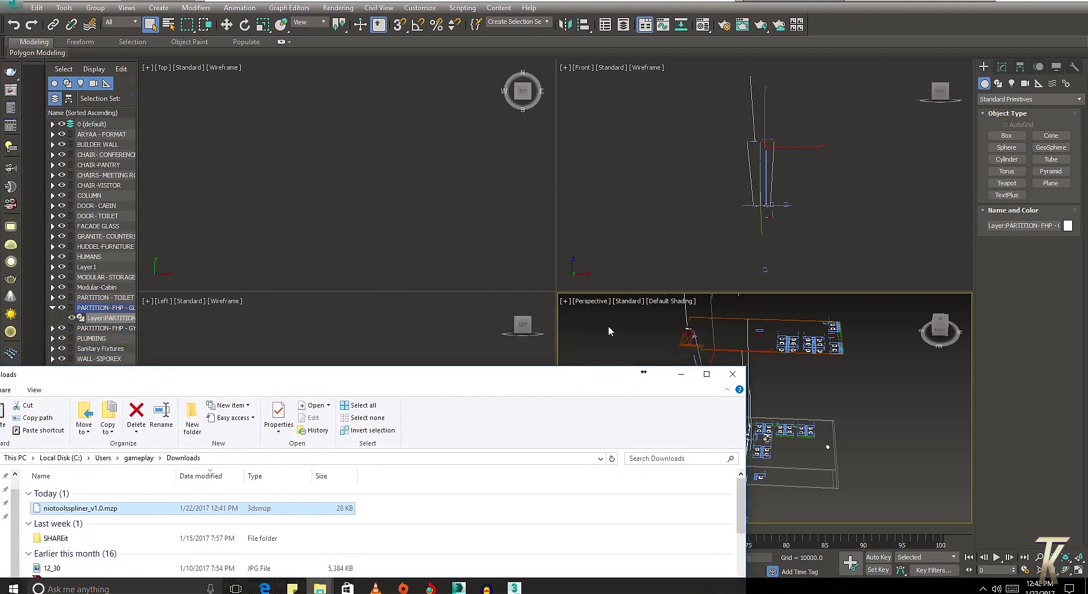
click(657, 236)
click(419, 8)
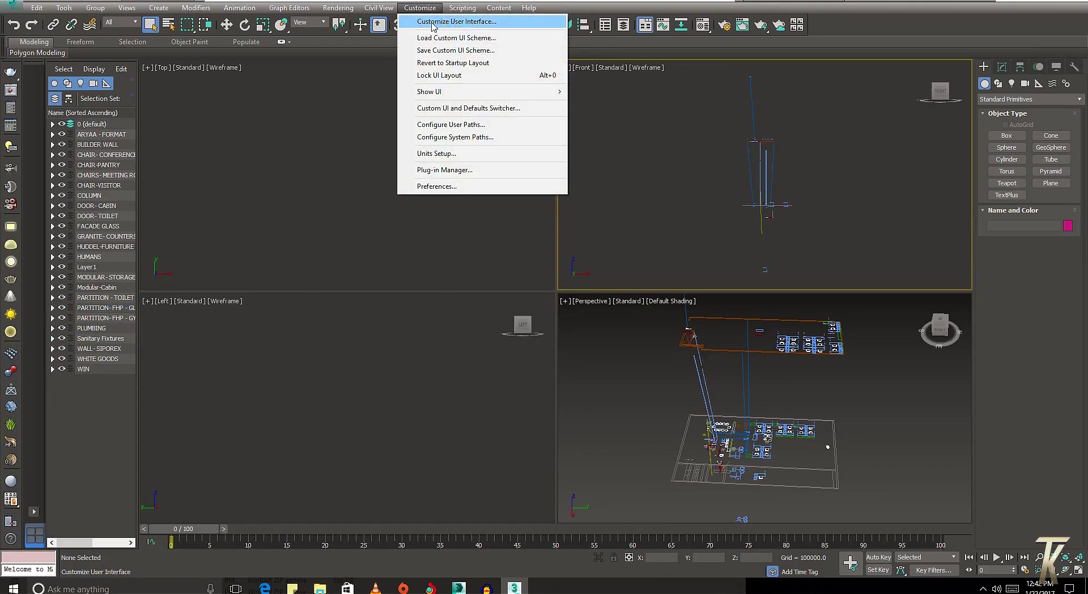
Open Customize User Interface on its Toolbars tab
click(443, 25)
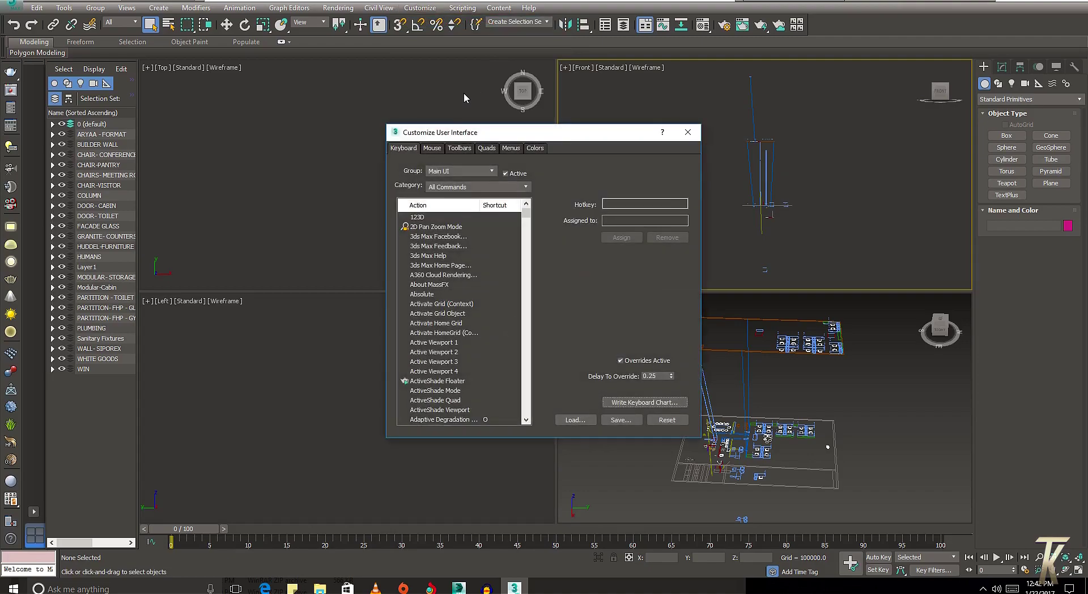
click(431, 148)
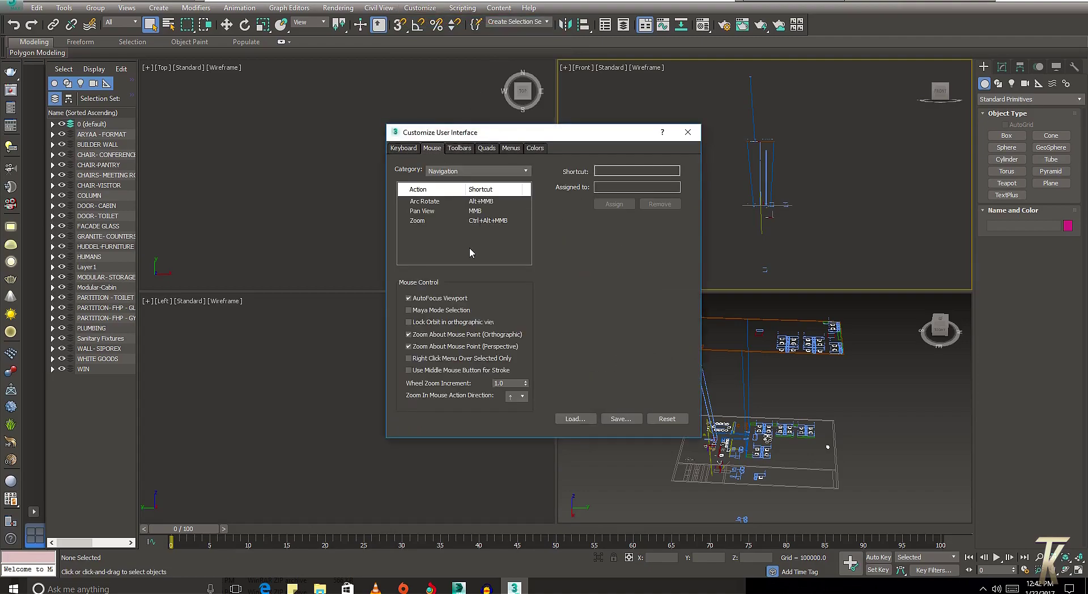
click(461, 149)
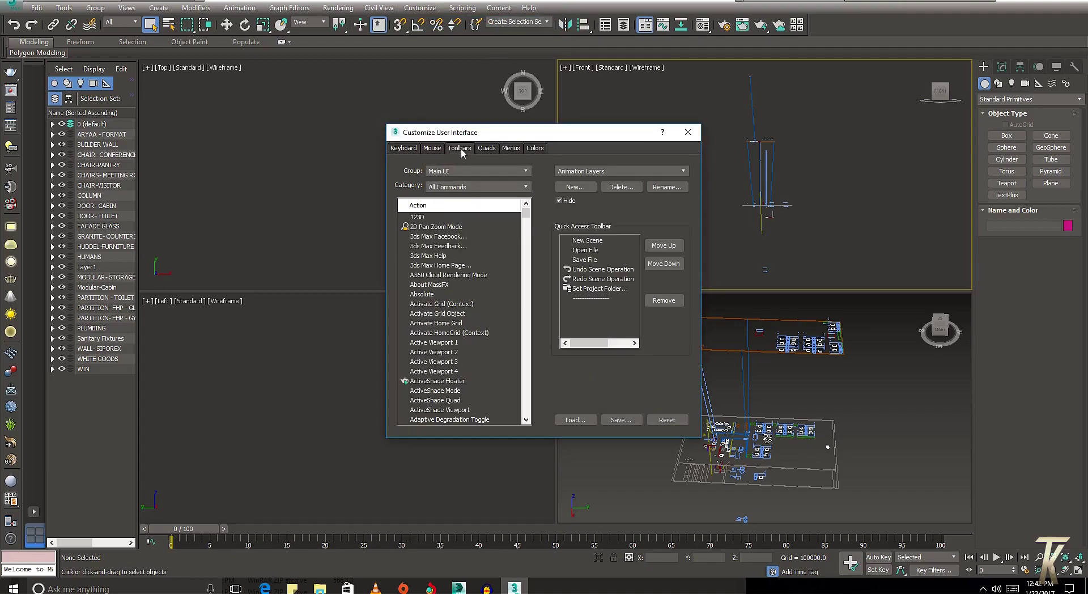
Set the command category to Nio Tools and select the Spliner action
click(463, 189)
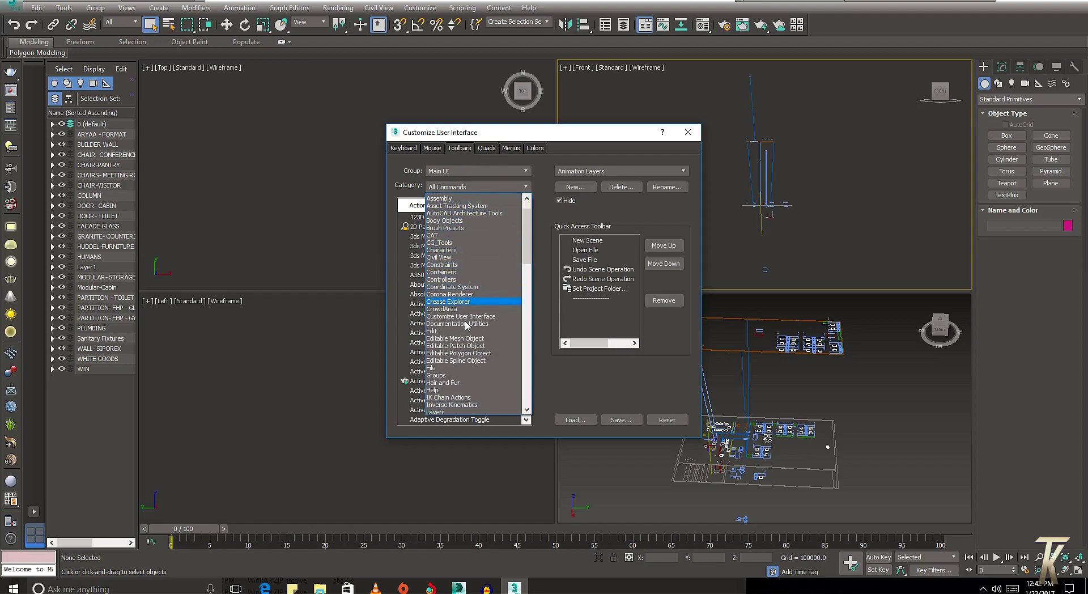
scroll(462, 294, down, 5)
scroll(456, 352, down, 2)
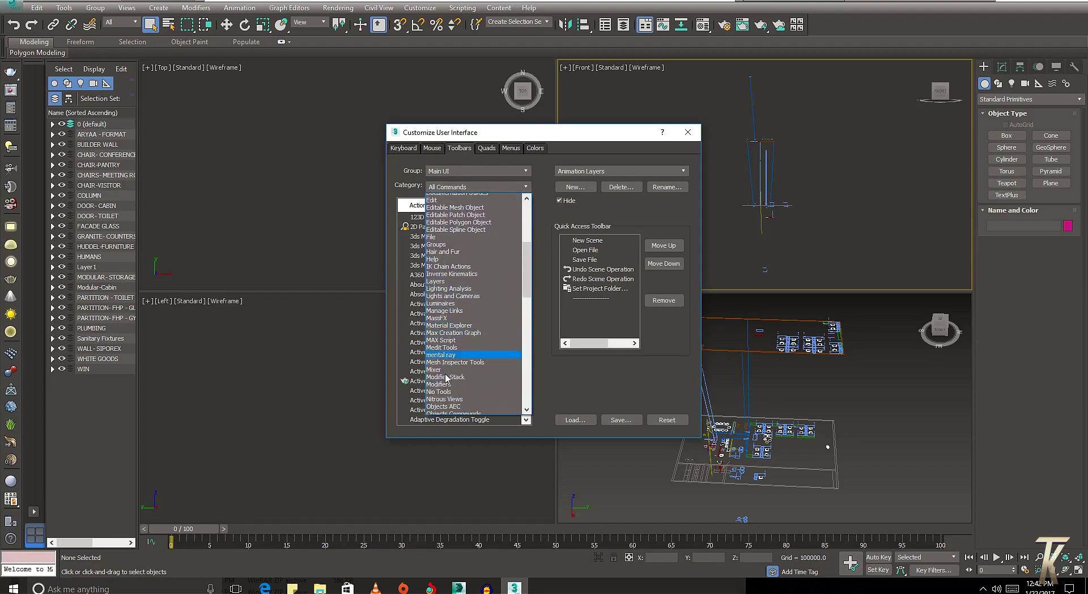
scroll(456, 360, down, 1)
scroll(457, 369, down, 1)
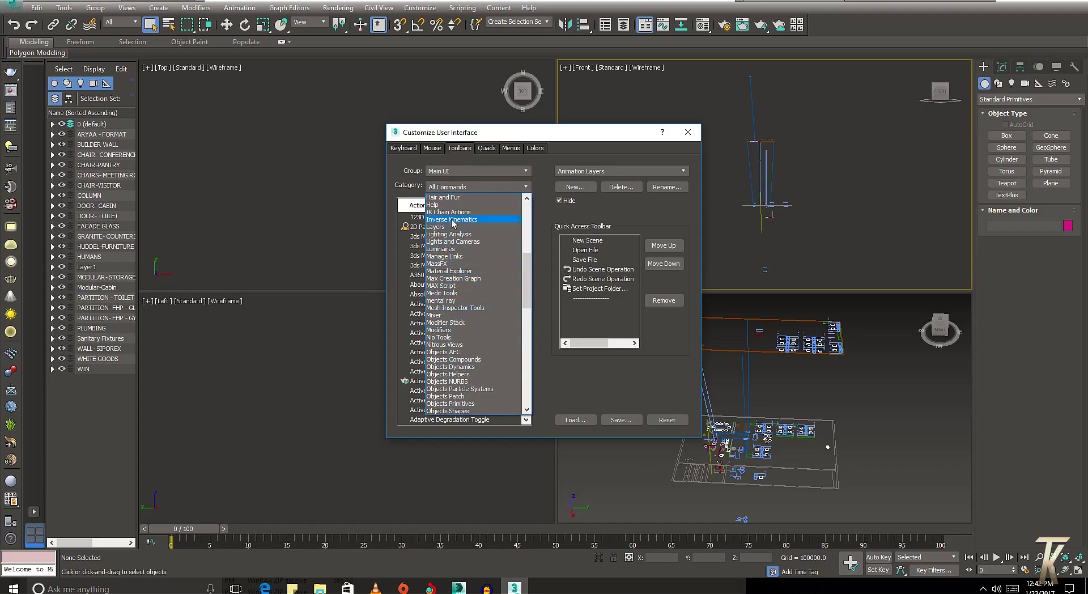
scroll(455, 340, down, 1)
scroll(455, 368, down, 1)
scroll(455, 368, up, 2)
scroll(453, 244, up, 1)
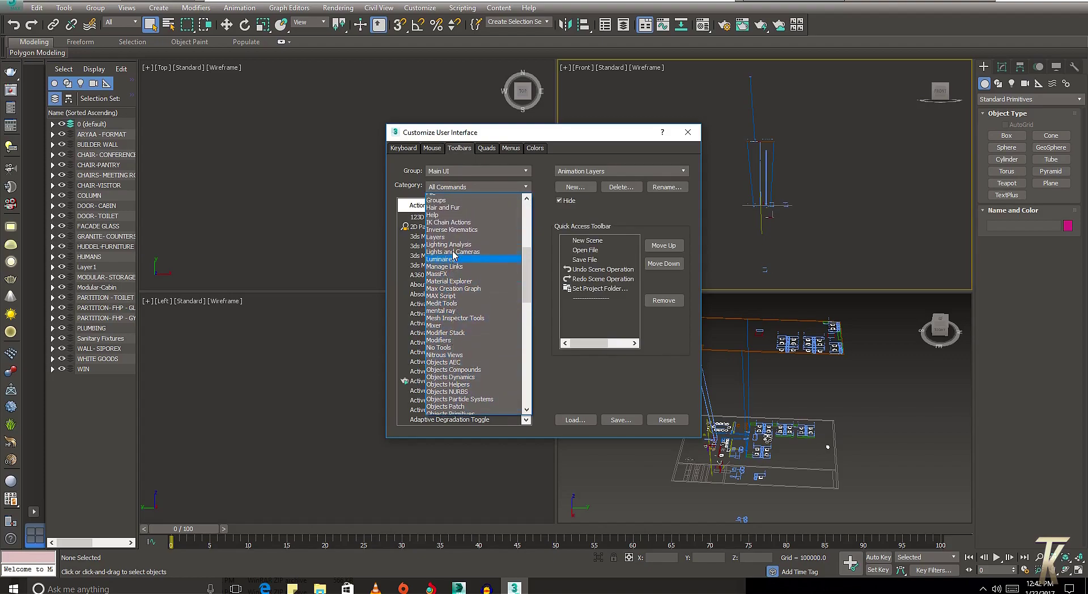
scroll(453, 222, up, 2)
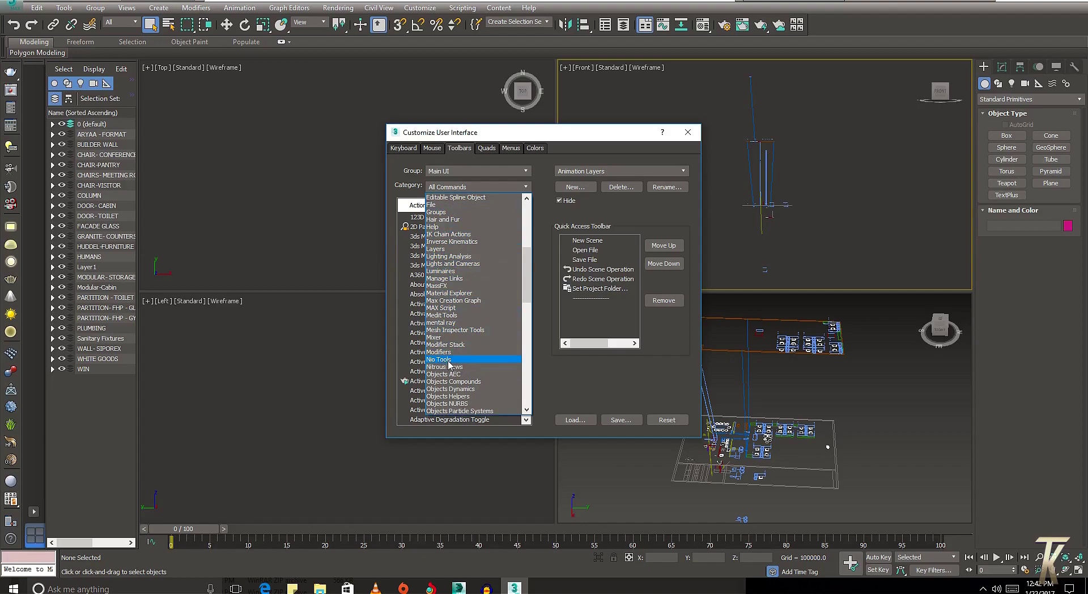
click(449, 362)
click(415, 221)
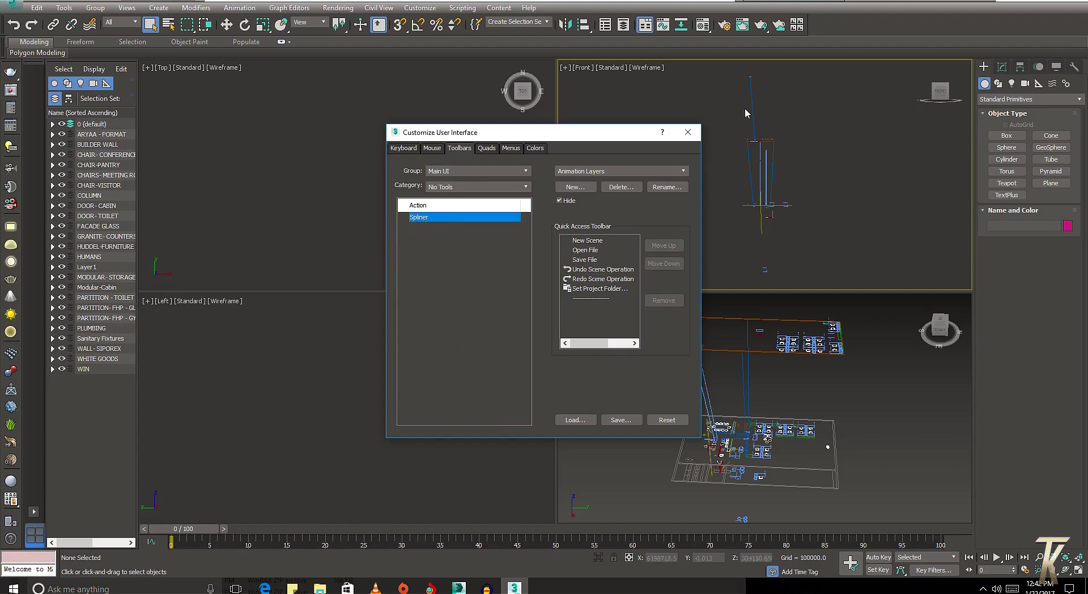
Create a new toolbar, dock it in the main toolbar with a Spliner button, and close the dialog
click(575, 187)
text(s)
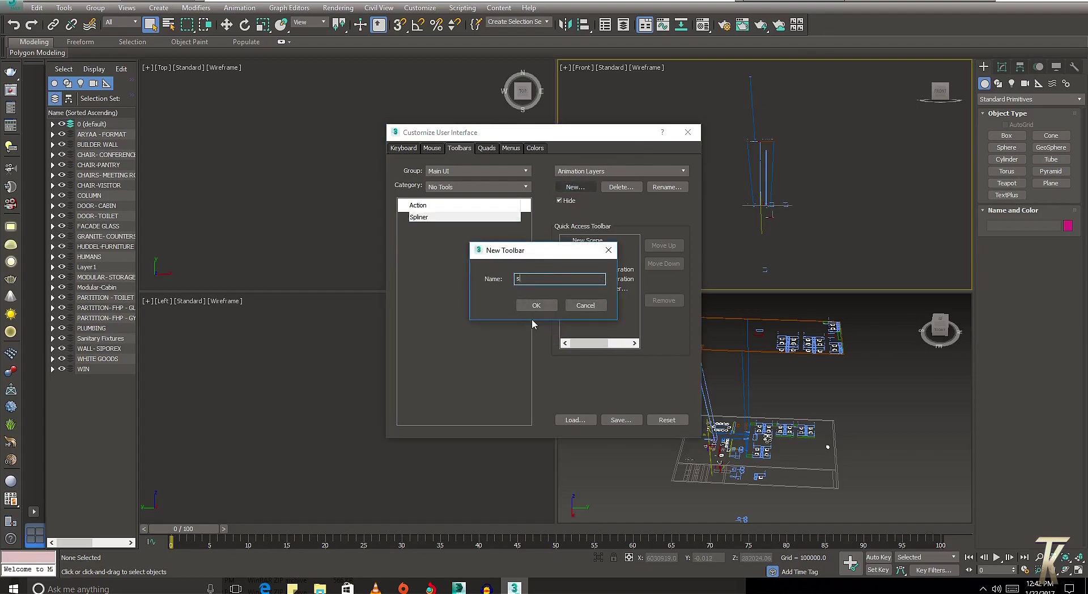
click(536, 305)
drag(339, 281, 828, 27)
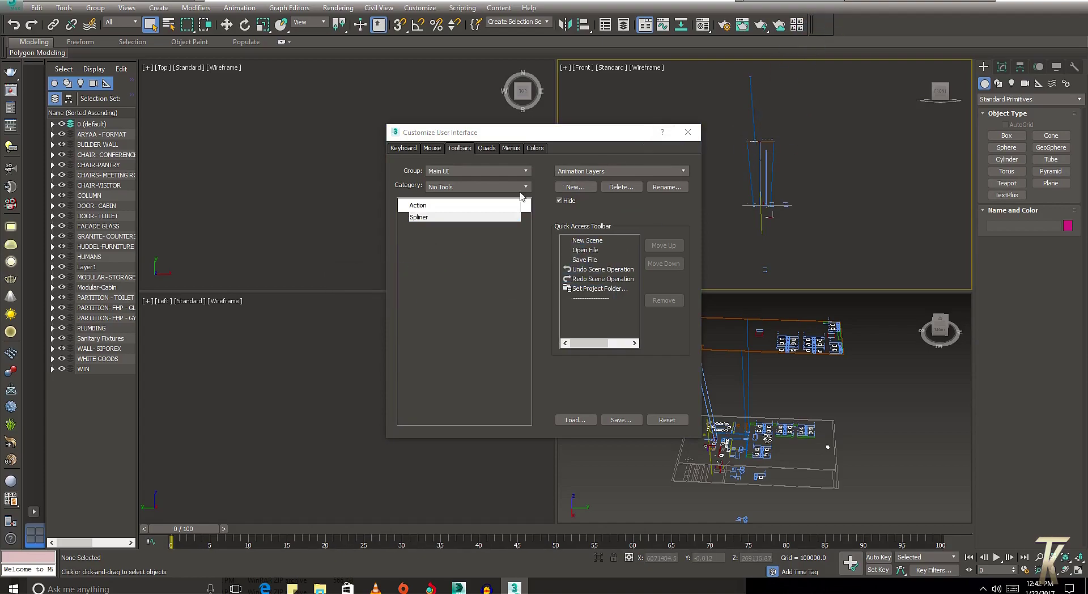
click(826, 25)
click(688, 134)
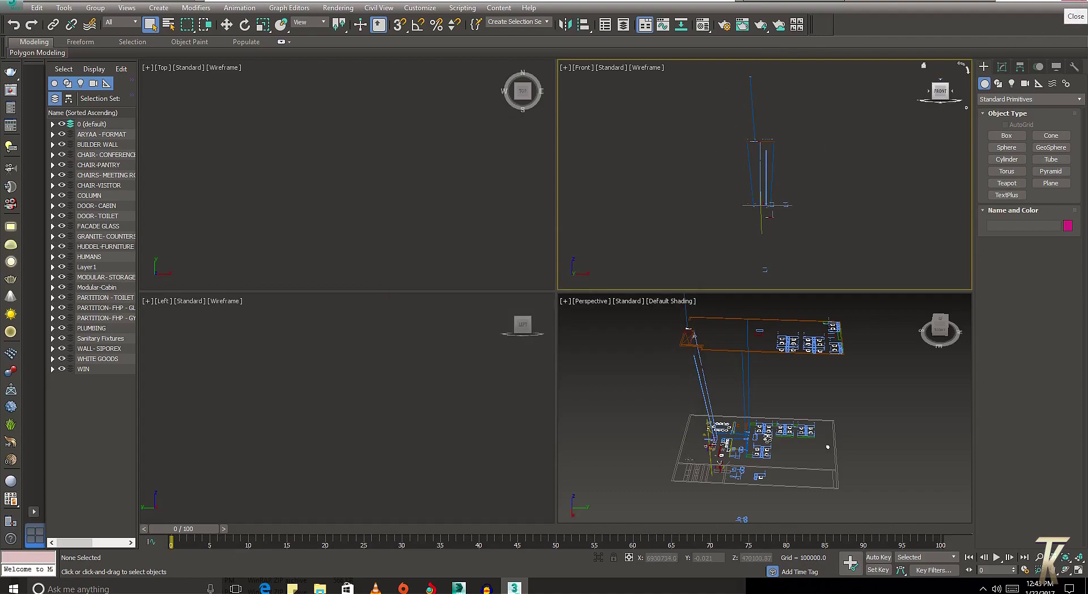
Close 3ds Max, choosing Don't Save for the scene changes
click(1073, 6)
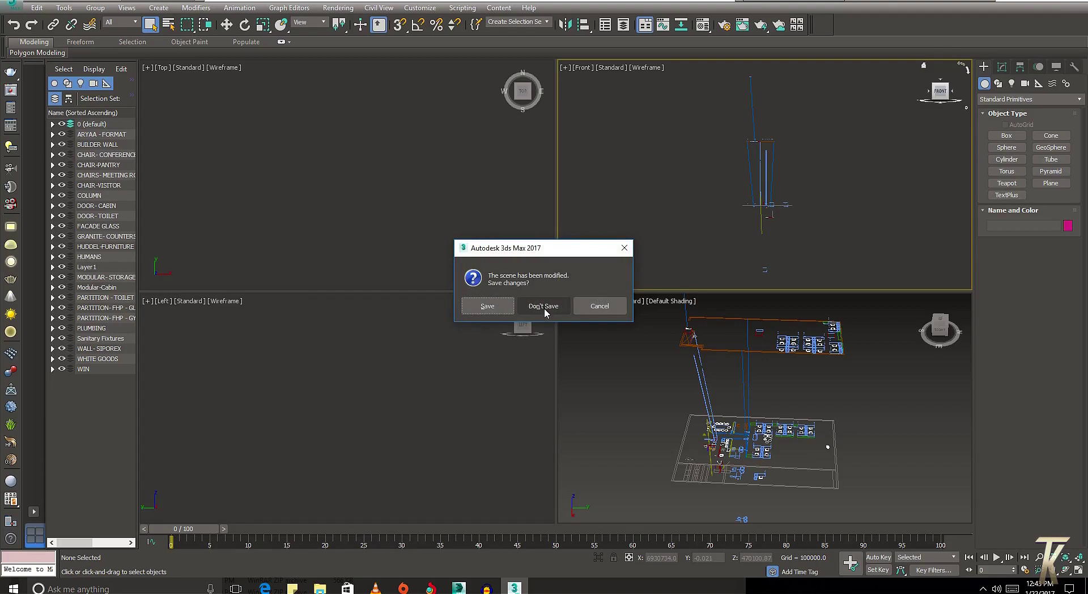
click(543, 308)
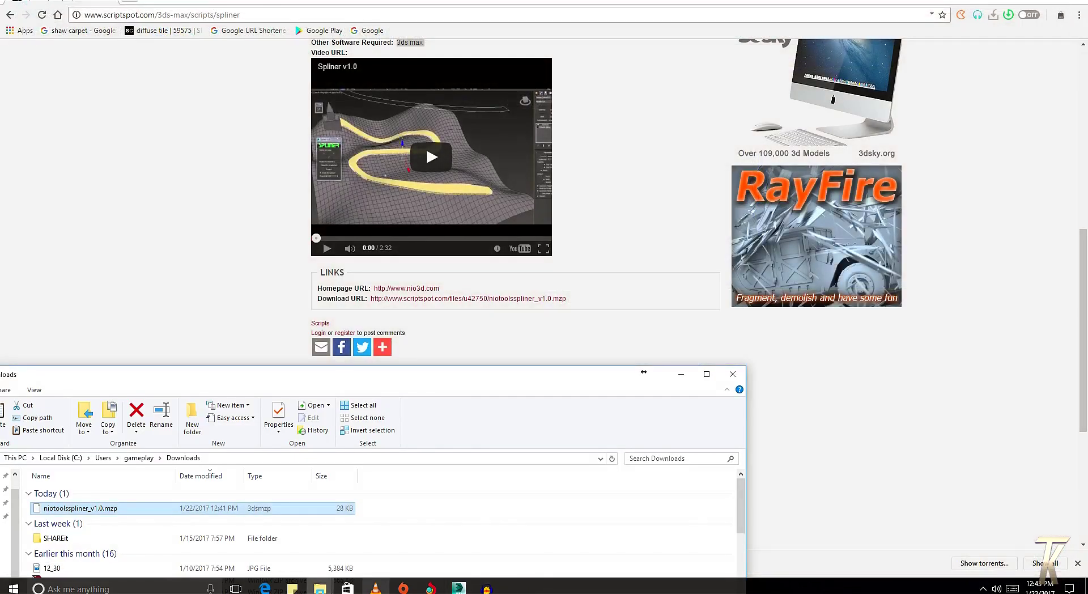
Relaunch 3ds Max 2017 from the Start menu's Most used list
click(25, 588)
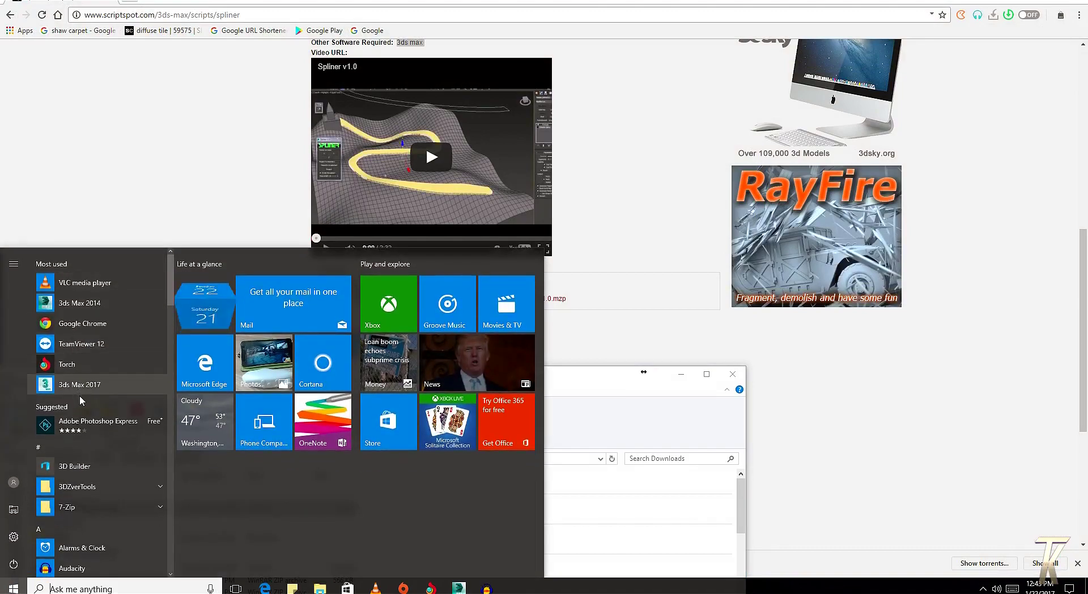
click(84, 386)
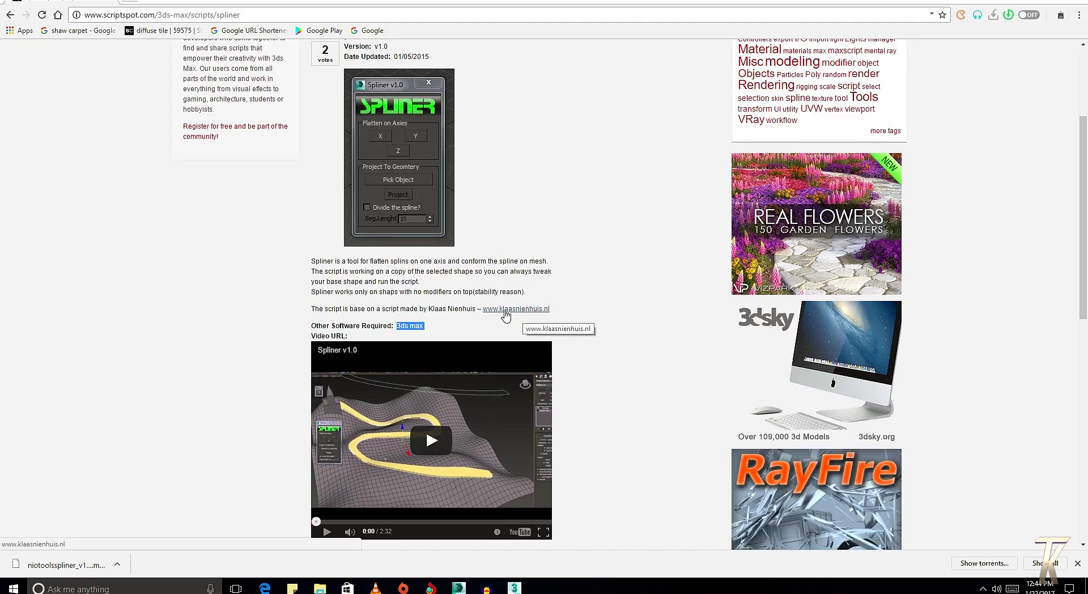
right_click(535, 312)
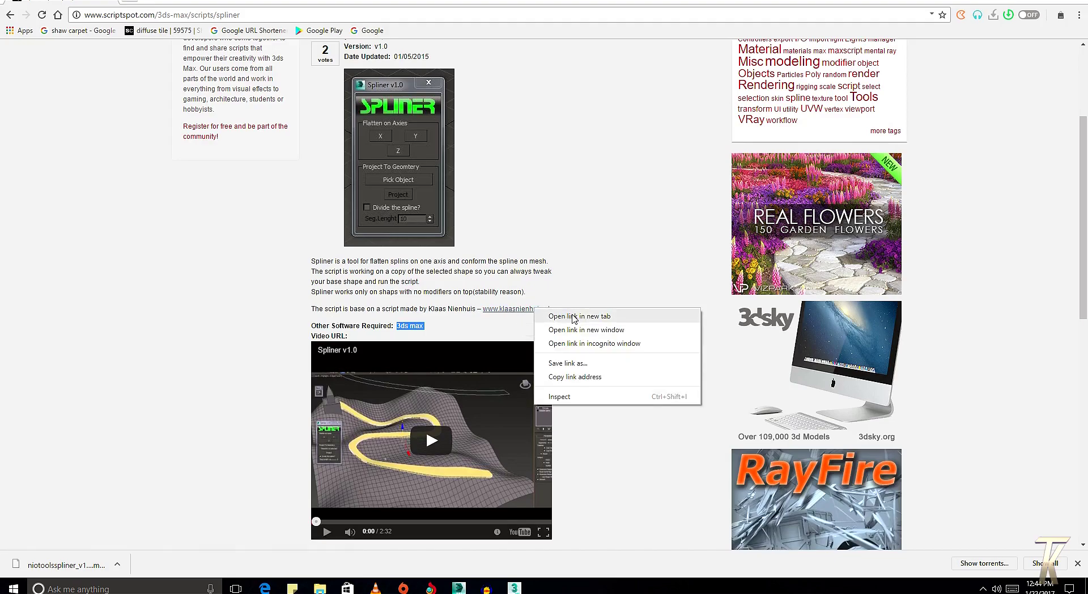
click(575, 315)
click(153, 2)
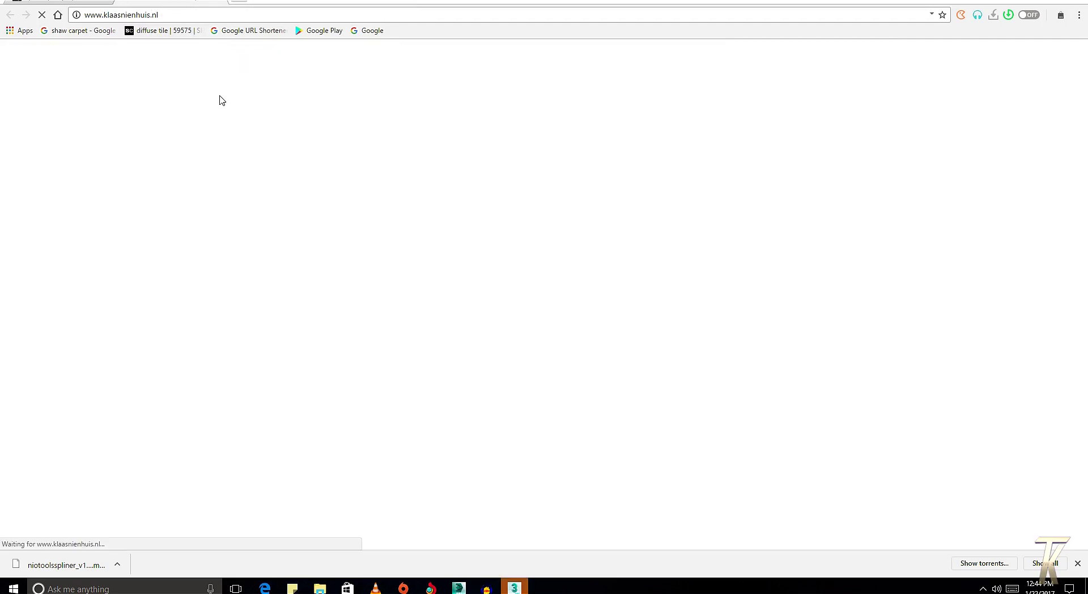
scroll(452, 251, down, 3)
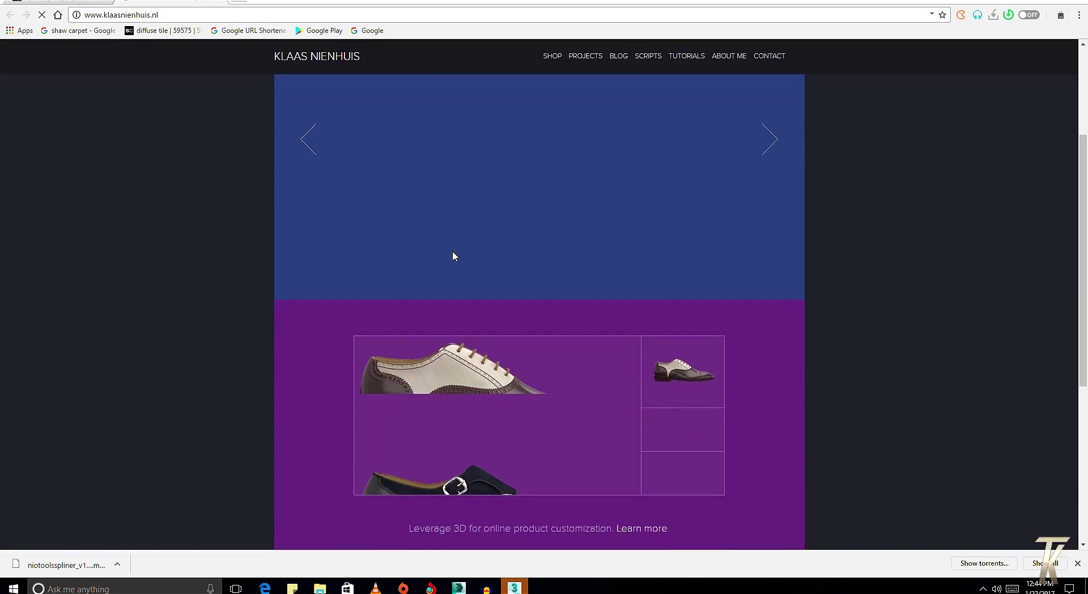
scroll(453, 278, down, 2)
scroll(456, 306, down, 3)
scroll(457, 332, down, 2)
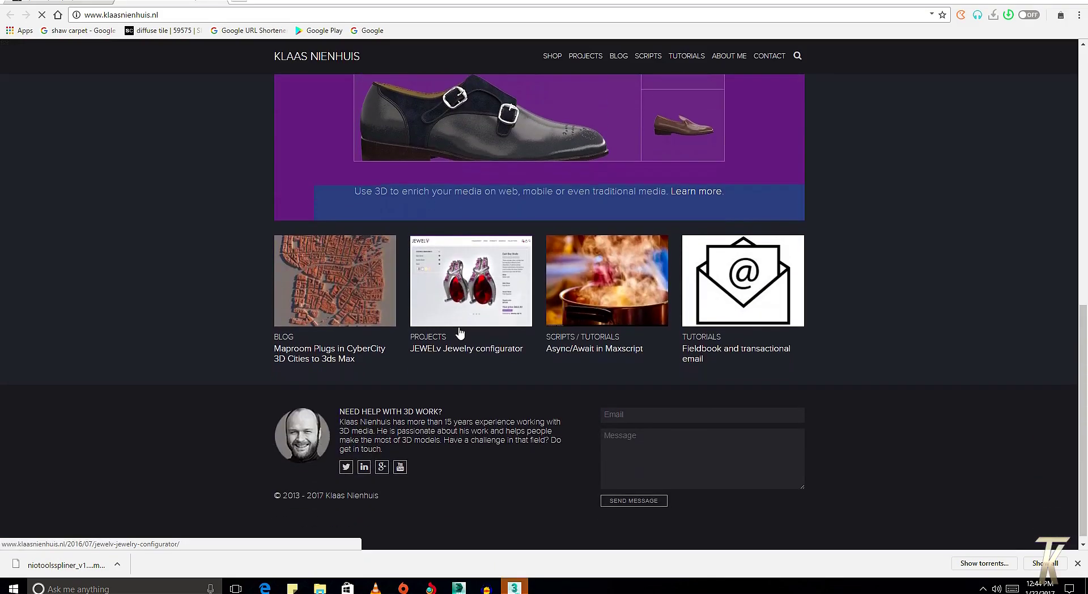
scroll(456, 334, up, 5)
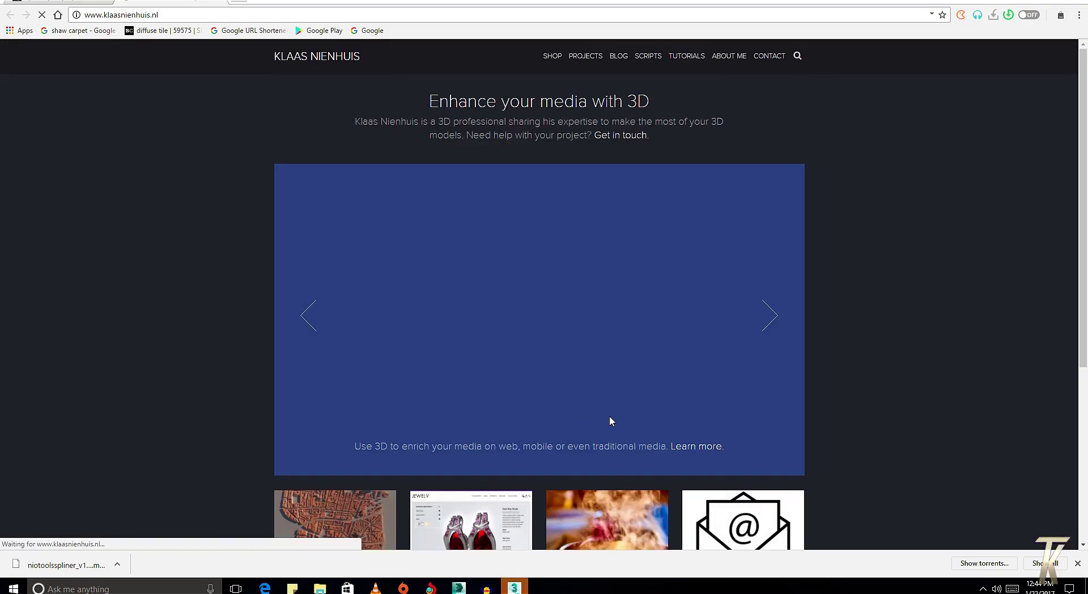
click(652, 57)
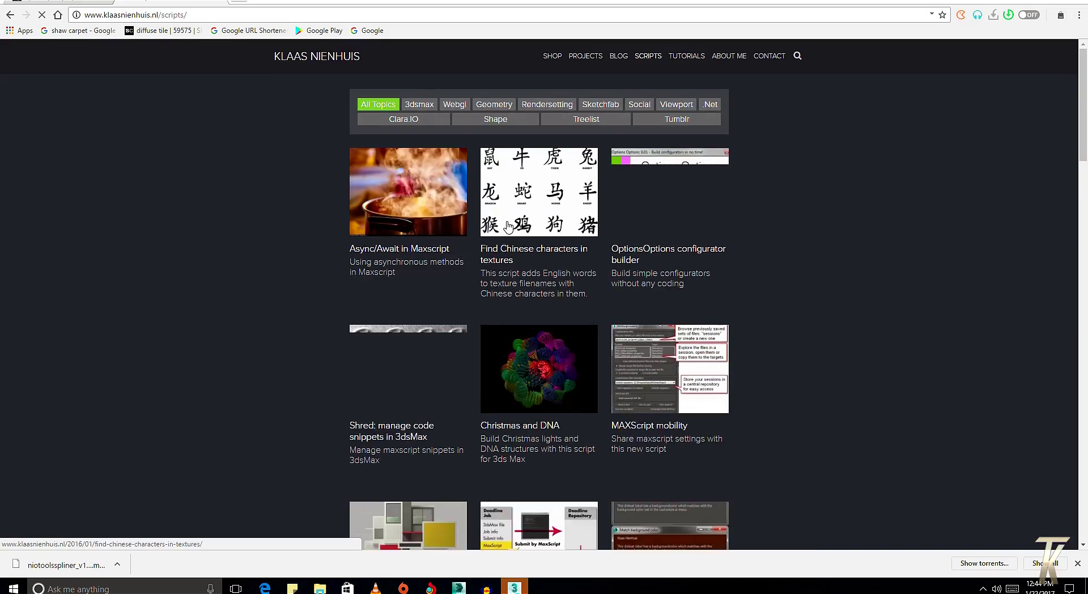
scroll(577, 306, down, 1)
scroll(623, 318, down, 3)
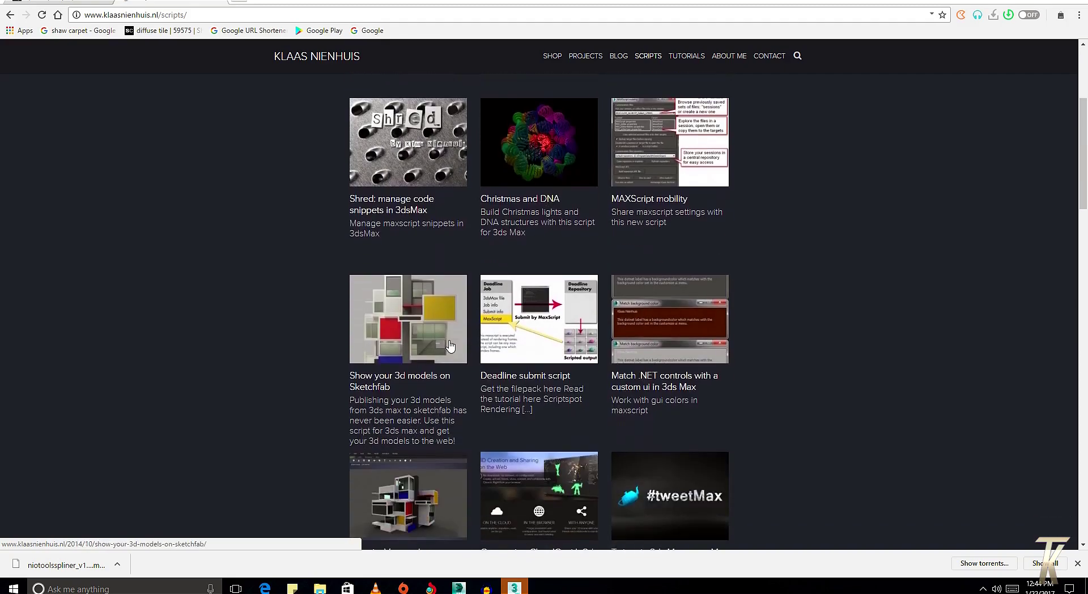
scroll(728, 355, down, 2)
scroll(728, 355, down, 3)
scroll(624, 379, down, 1)
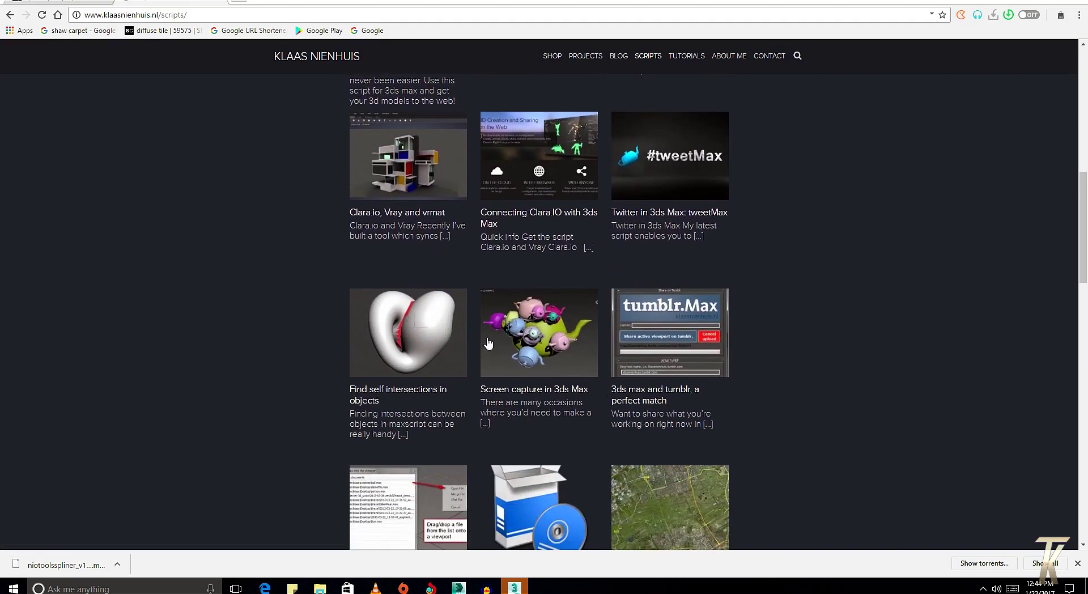
scroll(623, 314, down, 3)
scroll(576, 392, down, 1)
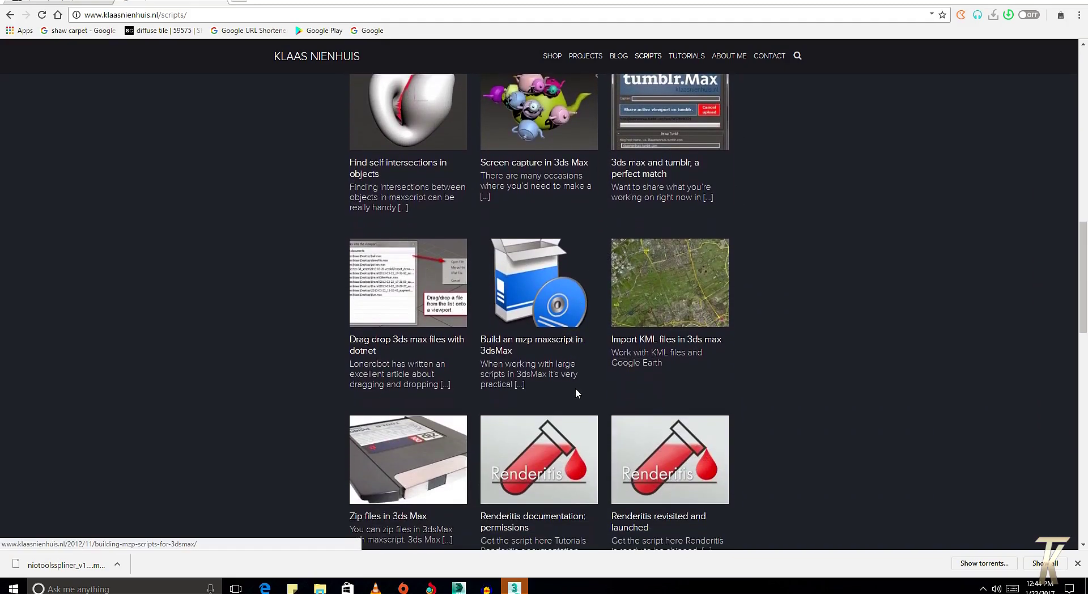
scroll(575, 391, down, 2)
scroll(575, 391, down, 2)
scroll(663, 424, down, 3)
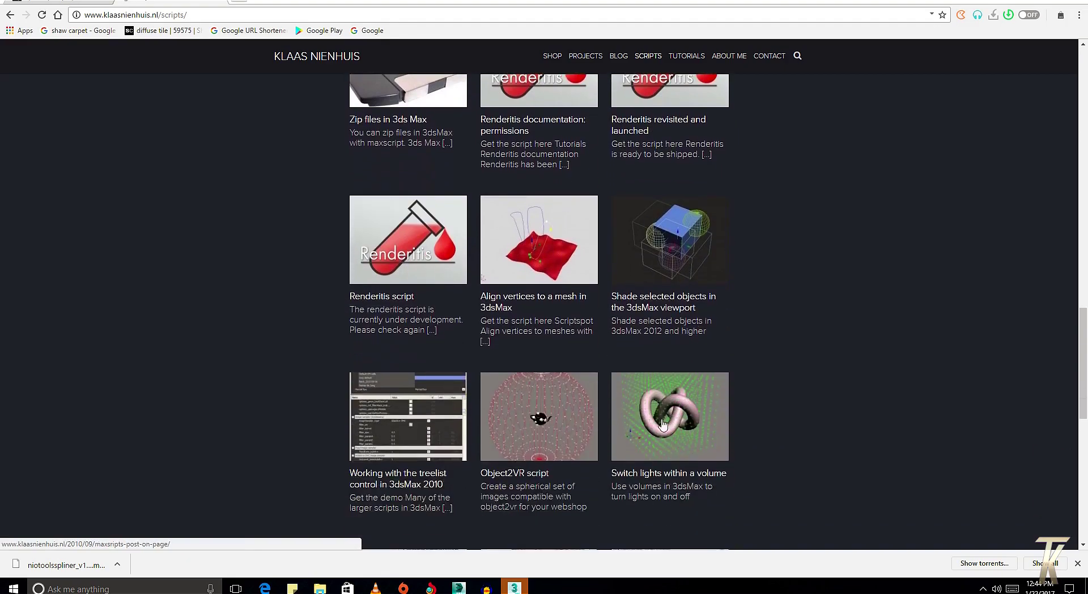
scroll(440, 315, up, 3)
scroll(447, 327, up, 4)
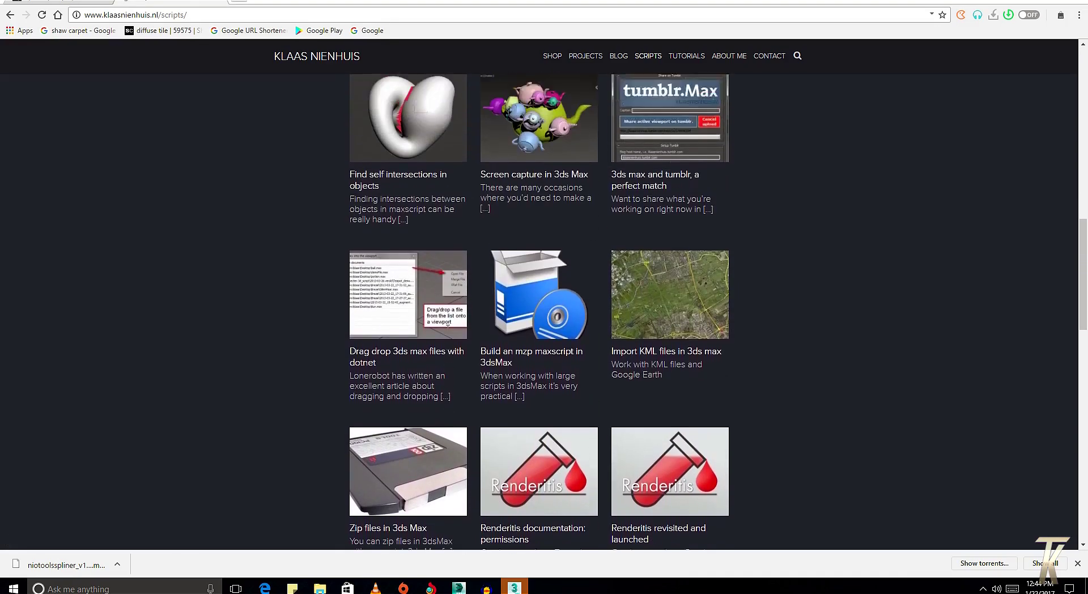
scroll(448, 326, up, 7)
scroll(449, 329, up, 4)
scroll(566, 284, up, 1)
scroll(680, 312, up, 2)
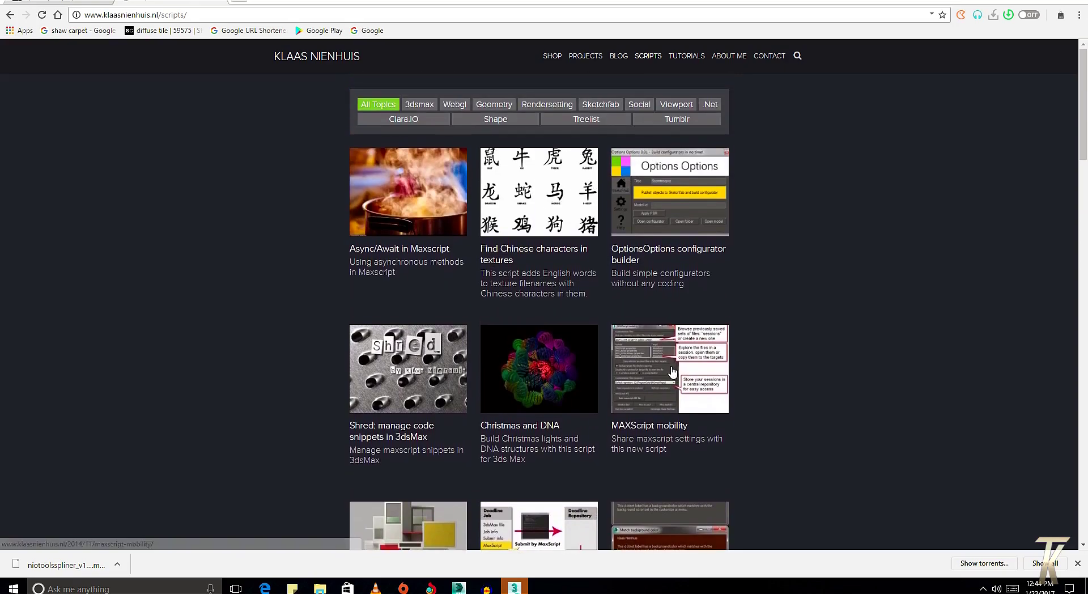
scroll(407, 365, down, 1)
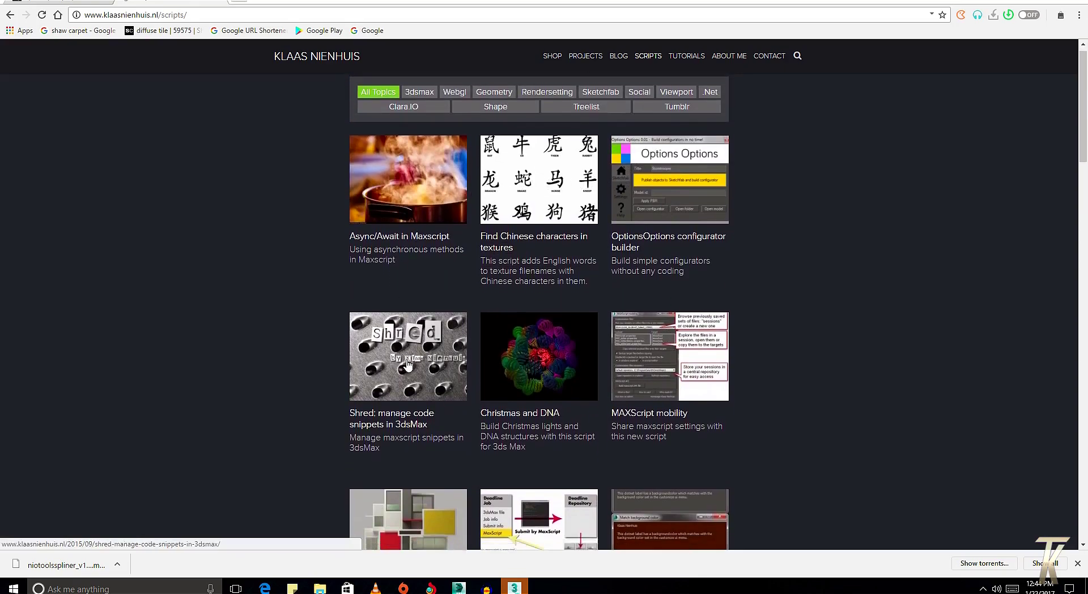
scroll(408, 364, down, 2)
scroll(407, 362, down, 3)
scroll(407, 359, down, 3)
scroll(407, 359, down, 4)
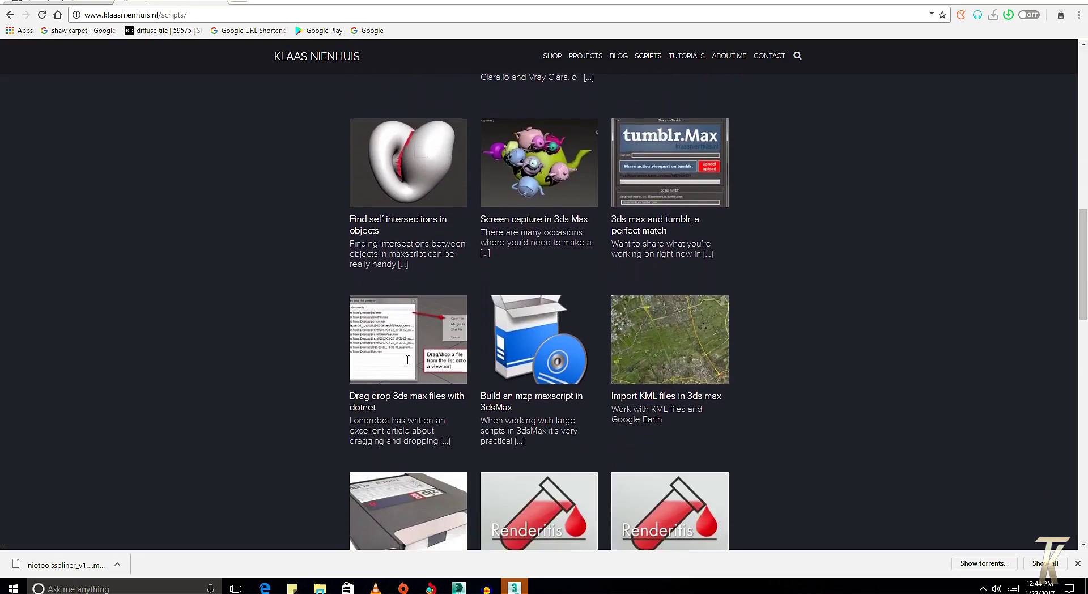
scroll(407, 360, down, 3)
scroll(408, 360, down, 3)
scroll(510, 363, down, 2)
scroll(644, 369, down, 2)
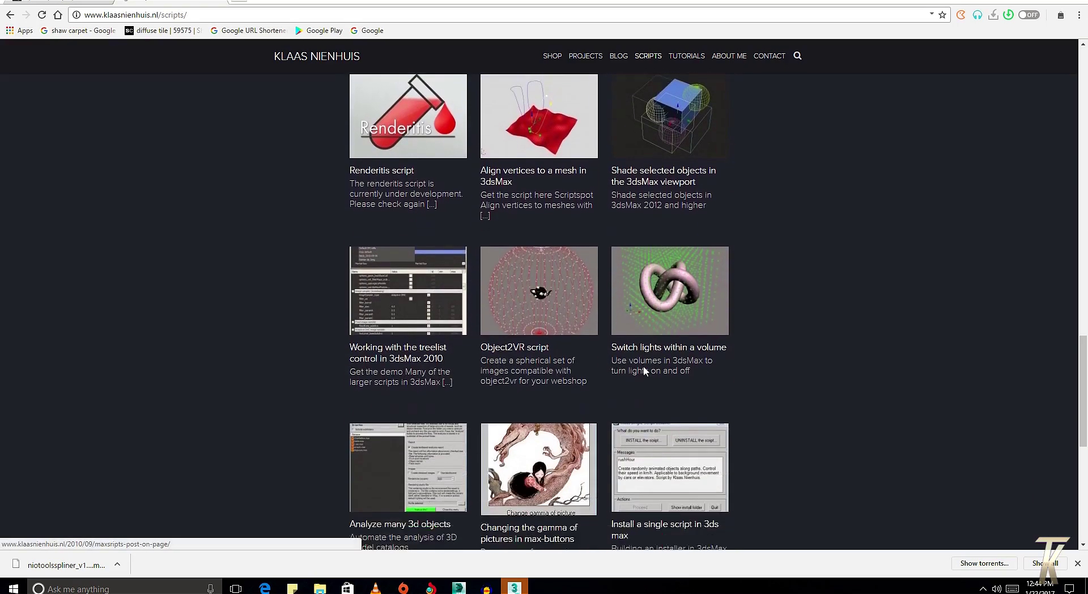
scroll(643, 369, down, 1)
scroll(595, 386, down, 3)
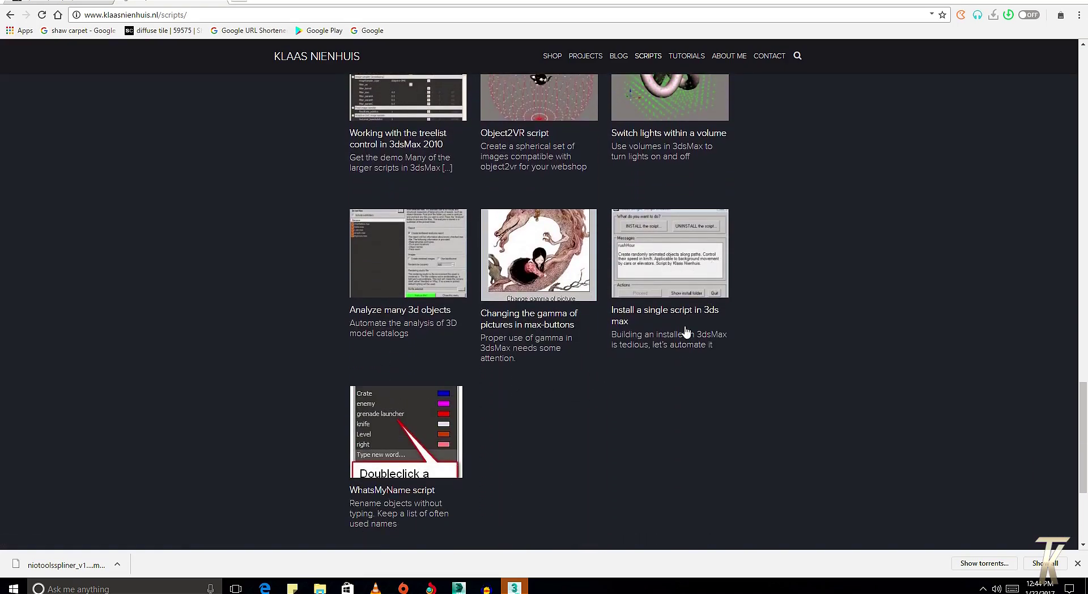
scroll(590, 363, down, 3)
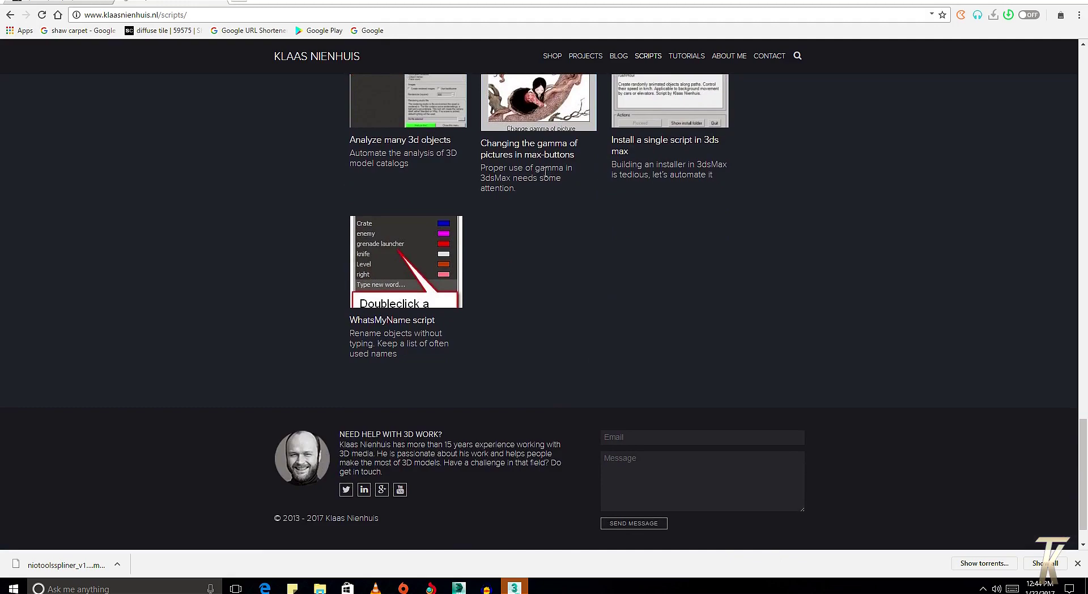
Minimize Chrome, close the Welcome screen and VRayMtl Converter, and activate the Perspective viewport
click(1020, 1)
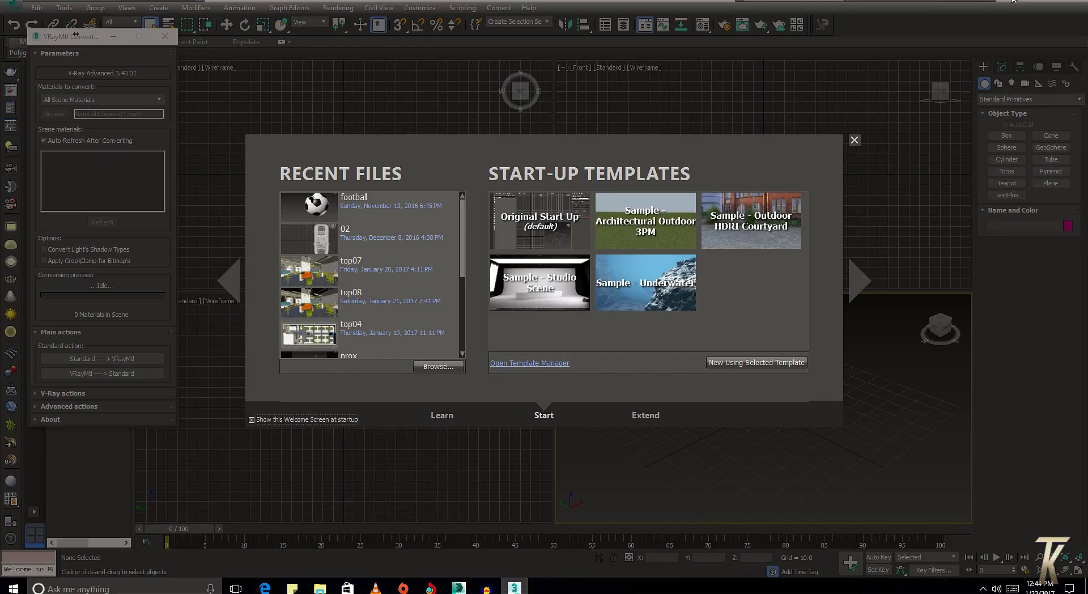
click(855, 140)
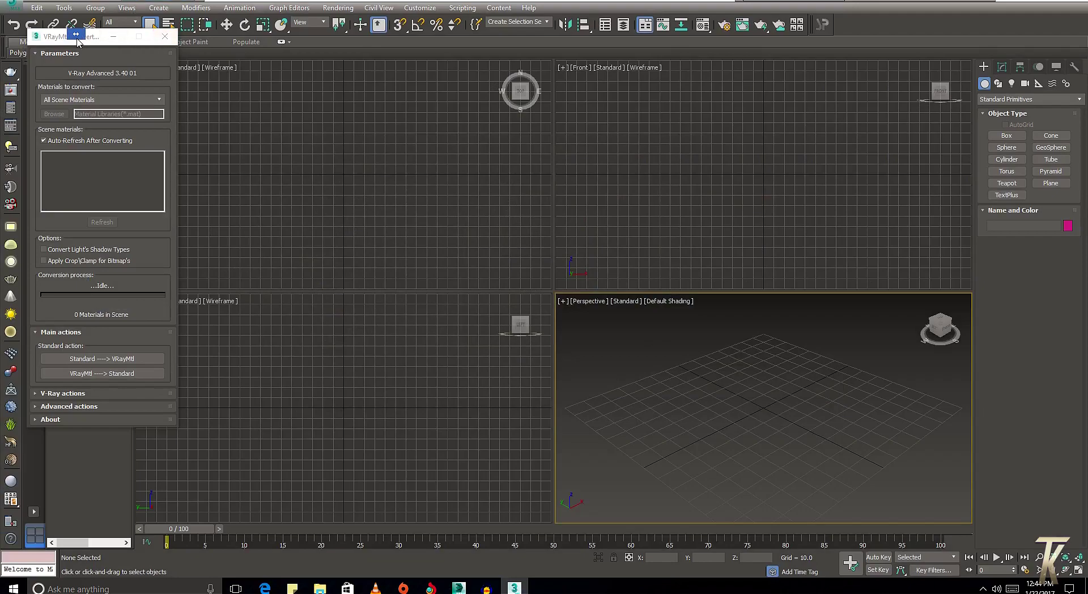
drag(77, 40, 492, 118)
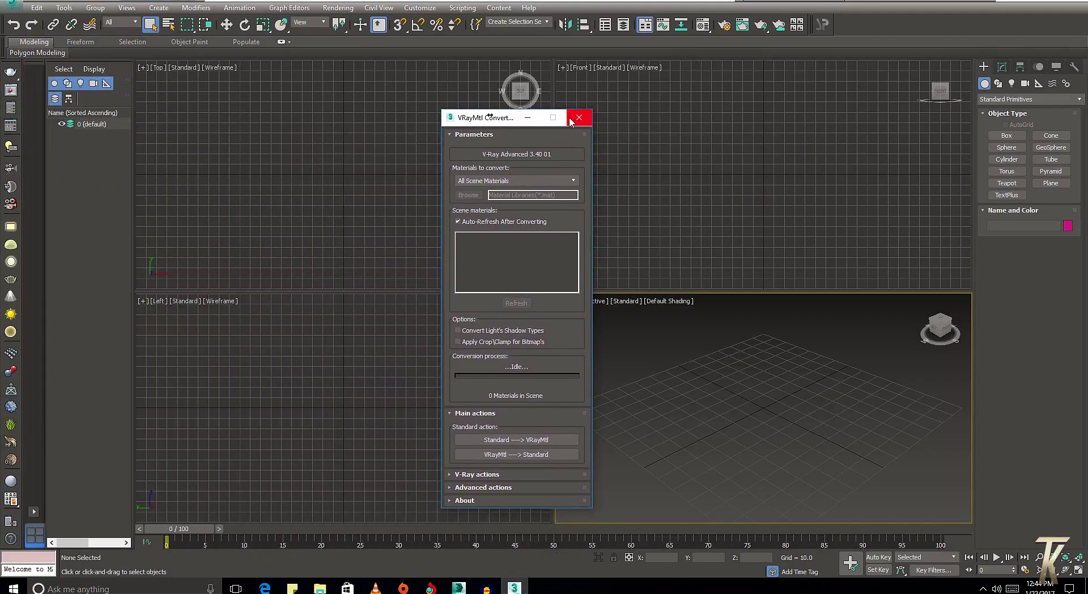
click(578, 118)
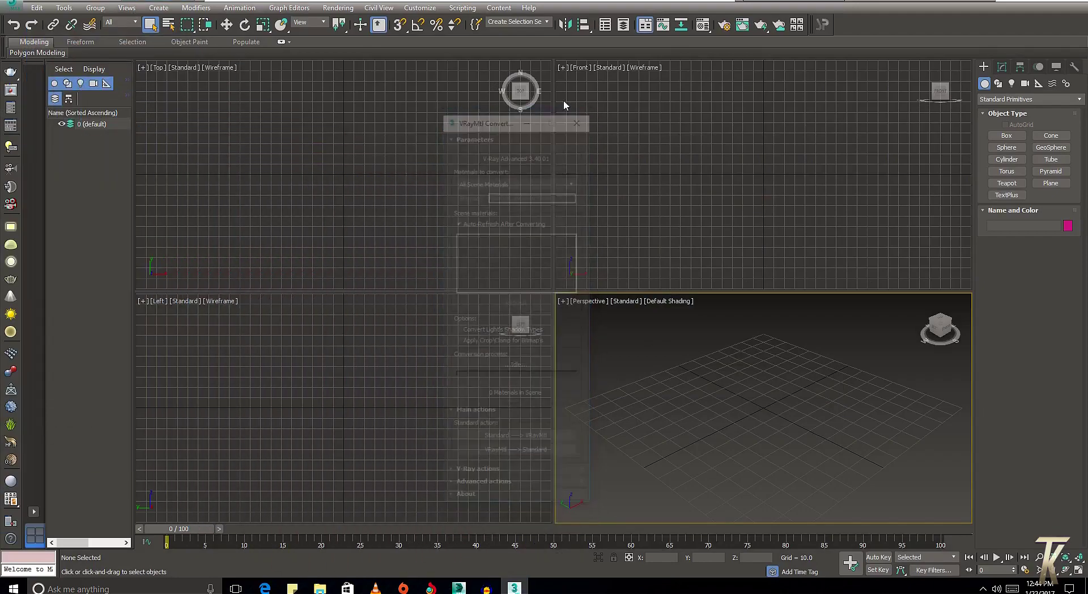
click(779, 447)
click(414, 158)
click(595, 278)
click(685, 352)
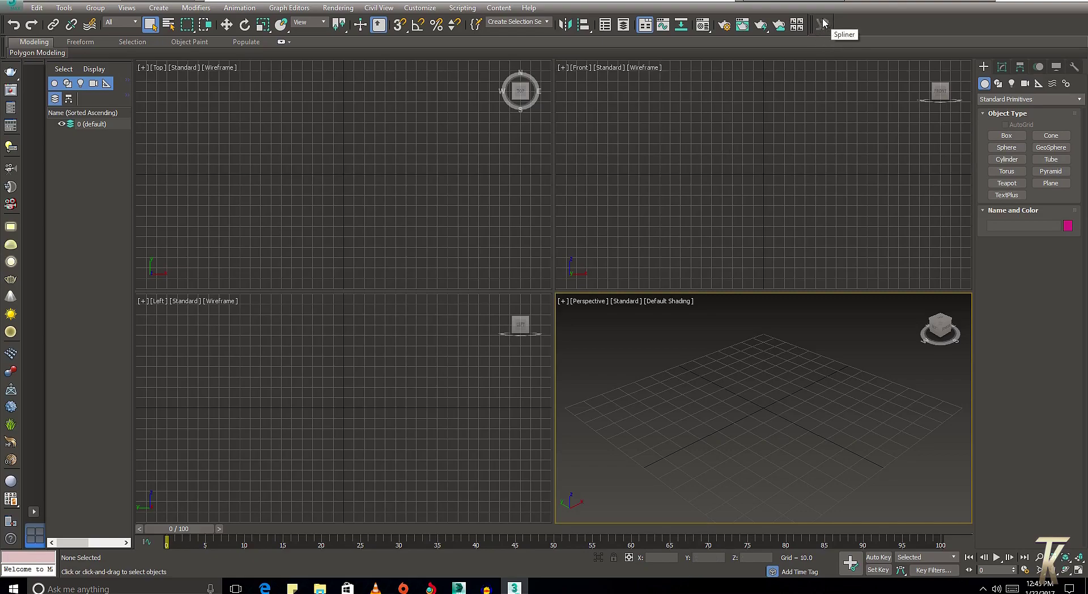
Open 3d cad.dwg from D:\youtube with Files of type set to All files
click(12, 4)
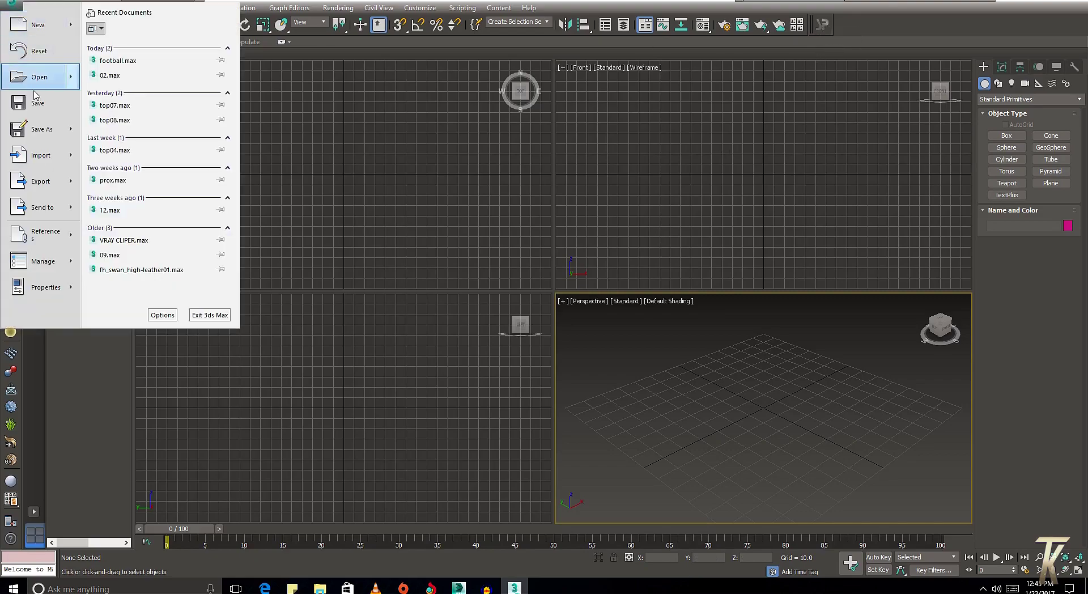
click(39, 83)
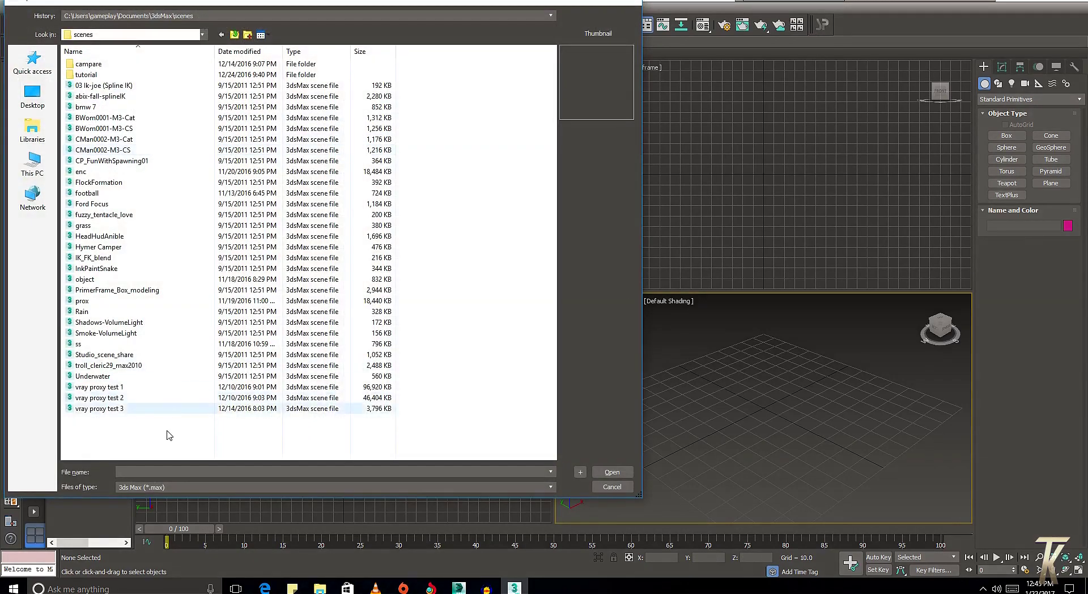
click(191, 15)
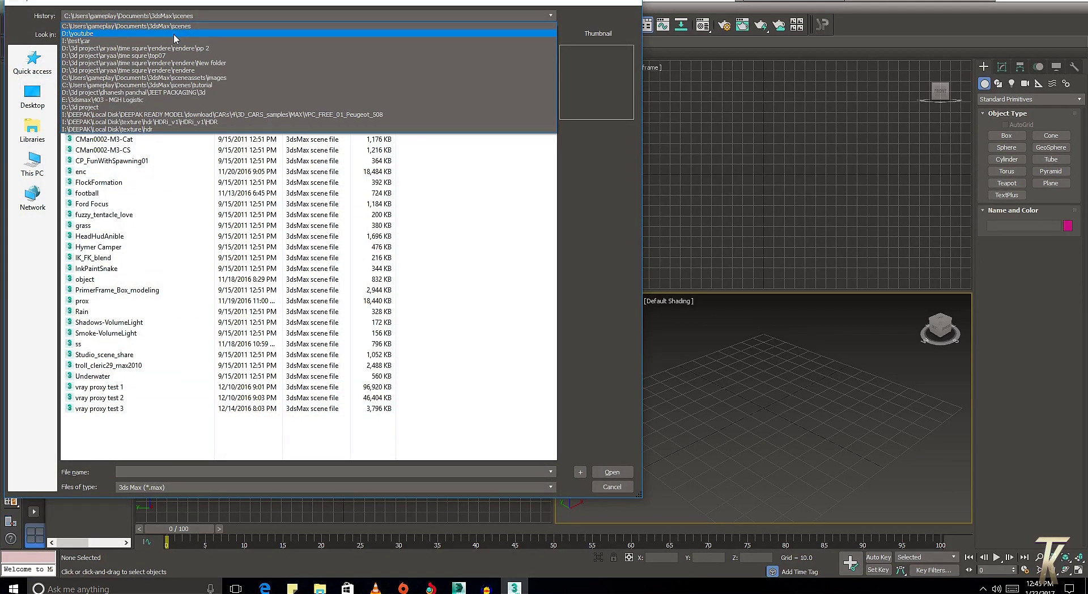
click(174, 34)
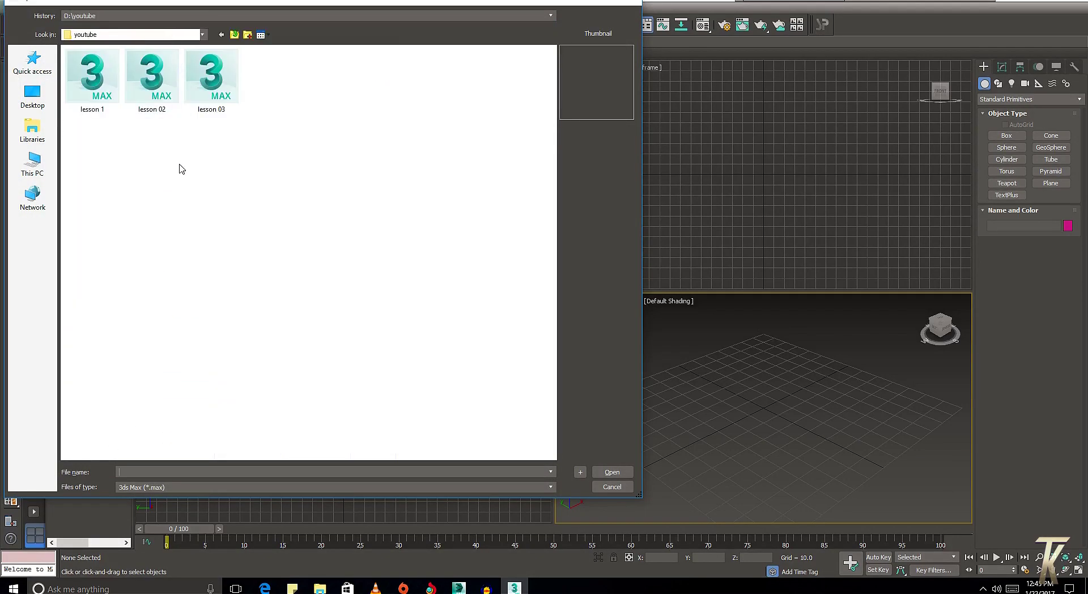
click(149, 487)
click(141, 512)
click(107, 78)
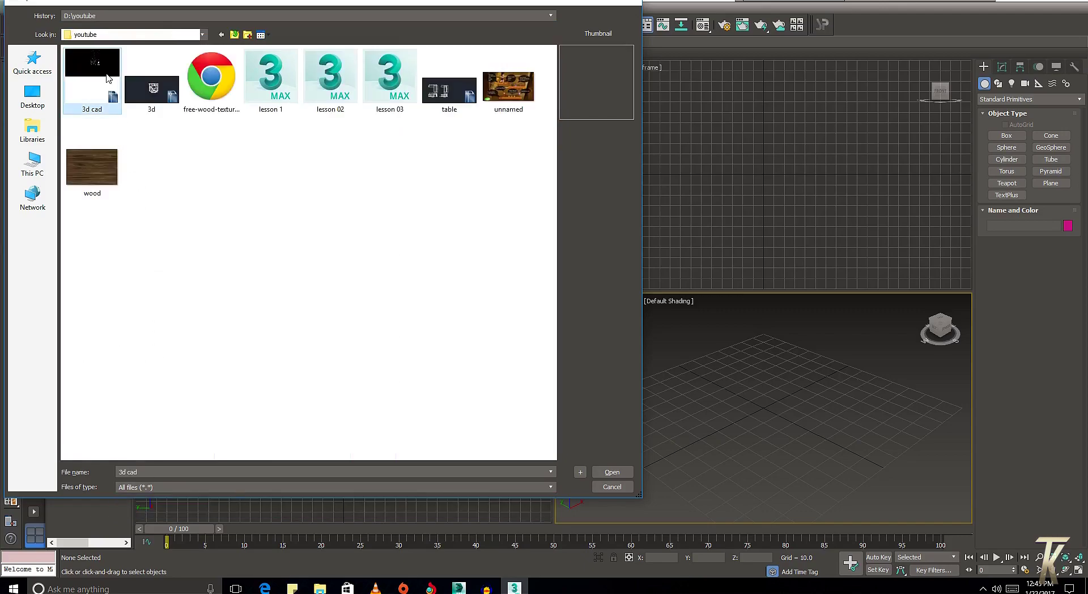
click(612, 472)
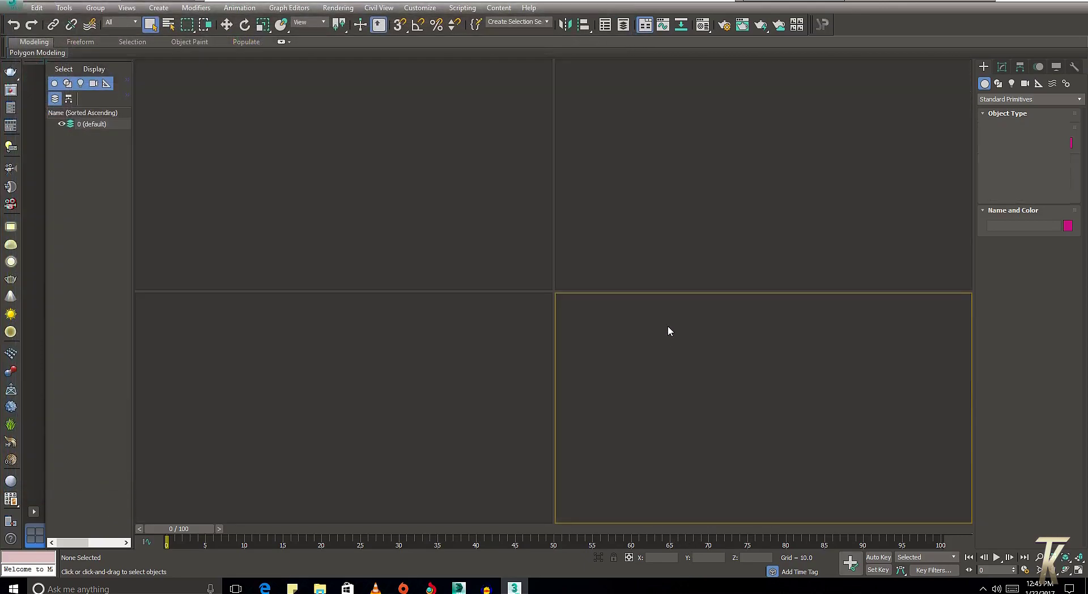
Accept the location warnings and import with Centimeters as the incoming units
click(541, 352)
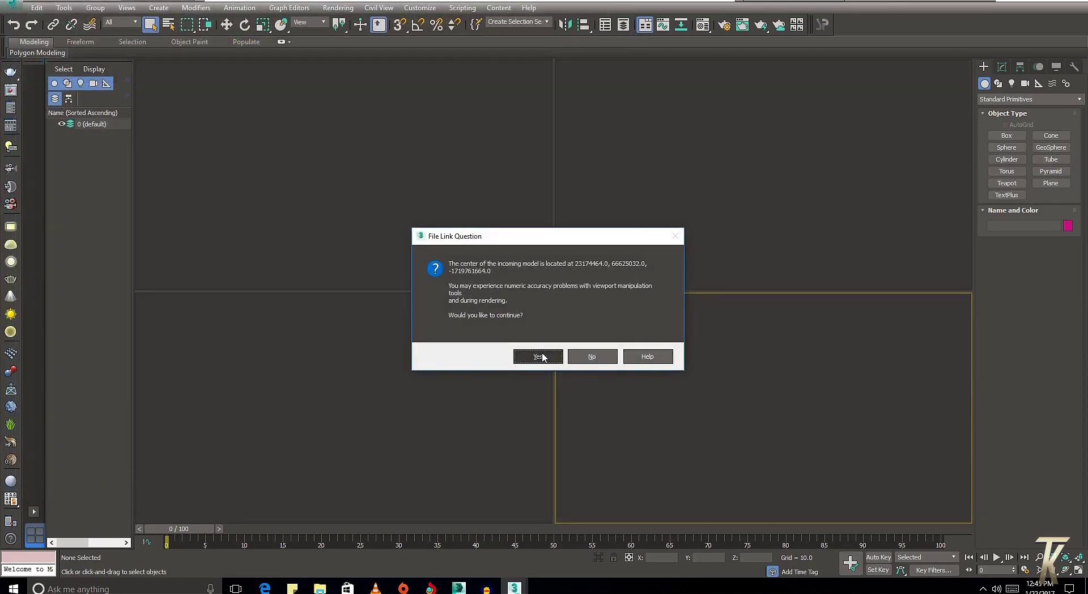
click(545, 352)
click(556, 170)
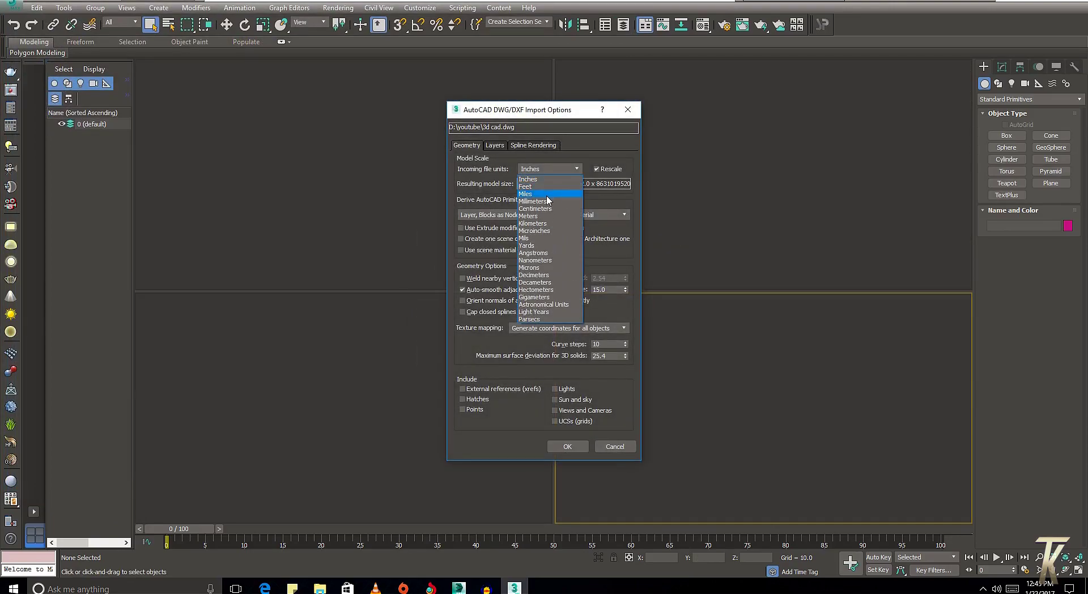
click(545, 209)
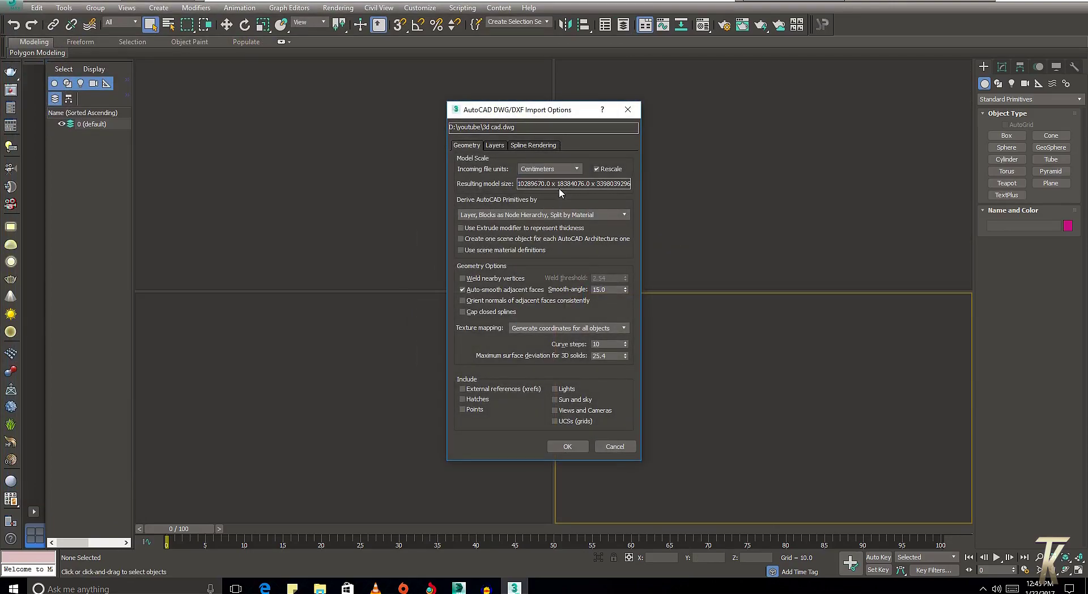
click(567, 448)
click(549, 359)
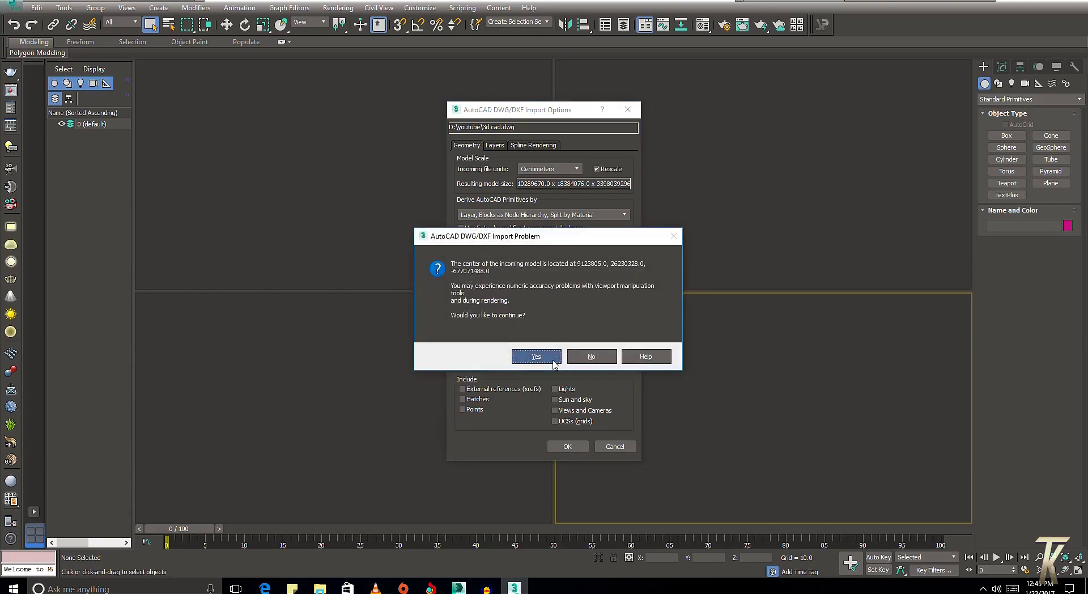
click(553, 362)
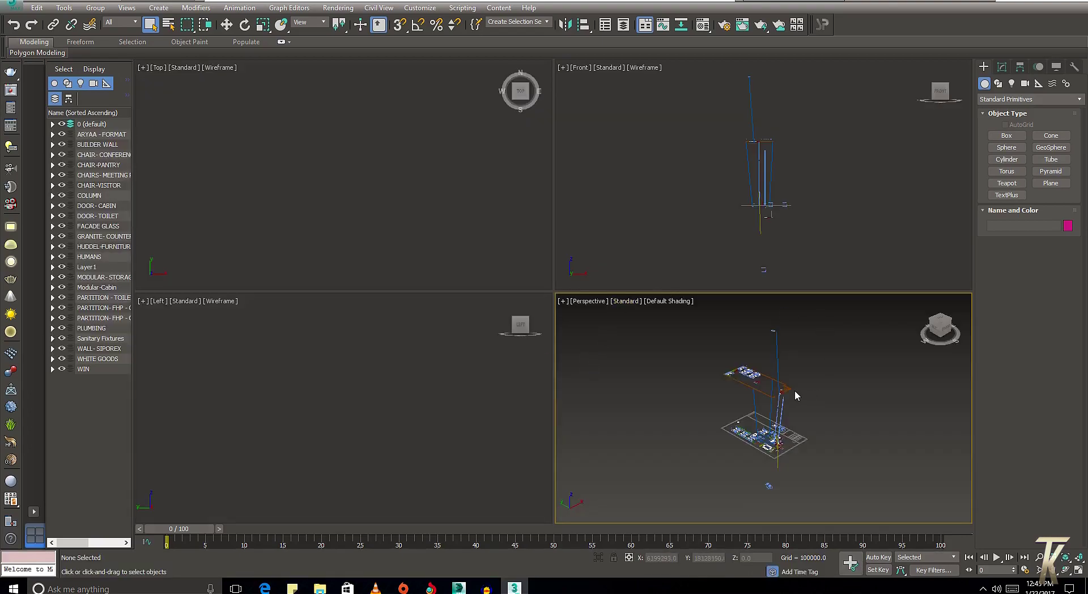
click(787, 389)
alt+middle_drag(794, 391, 805, 368)
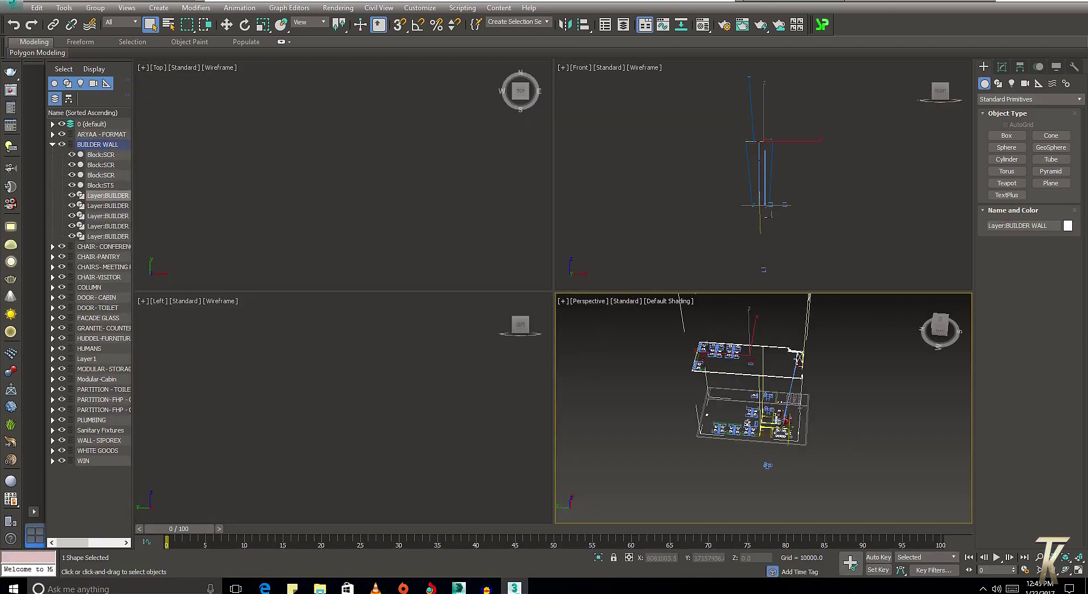
mouse_move(737, 397)
alt+middle_down()
mouse_move(714, 419)
mouse_move(707, 412)
mouse_move(754, 363)
alt+middle_up()
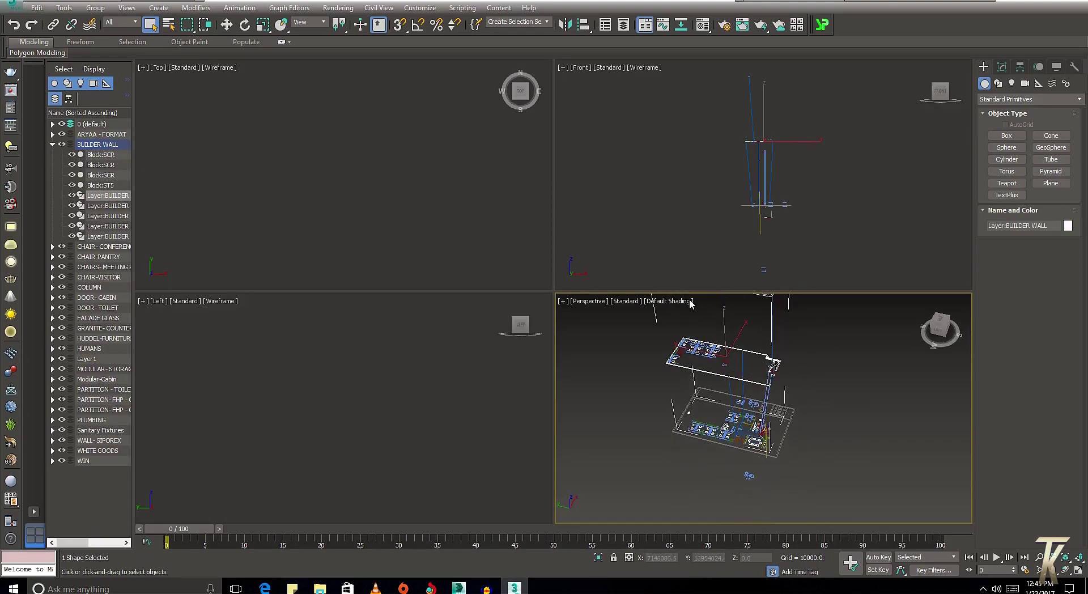
click(811, 356)
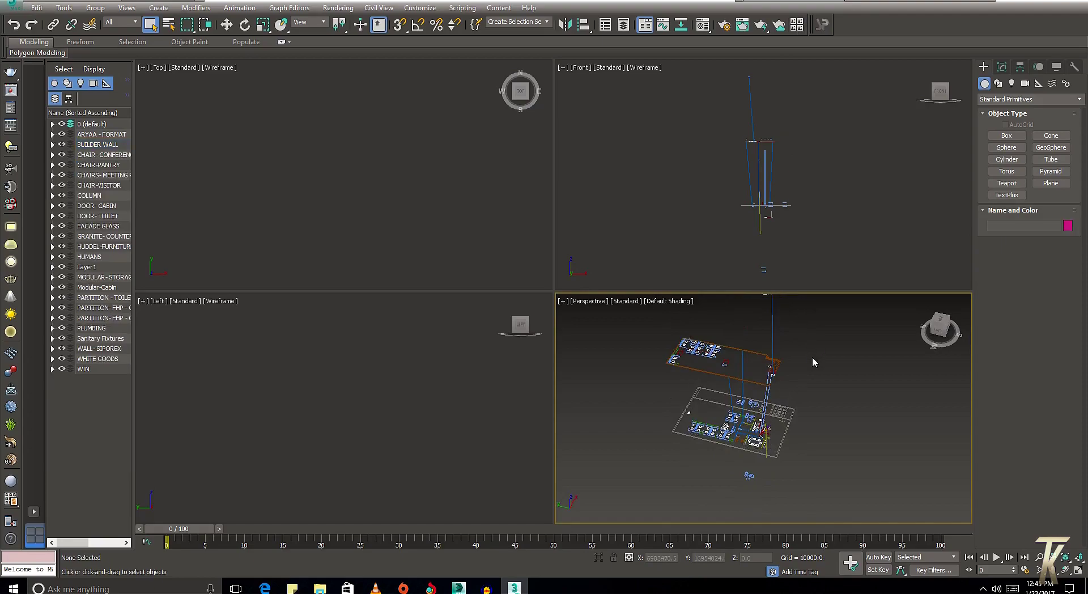
drag(631, 317, 828, 494)
mouse_move(827, 494)
alt+middle_down()
mouse_move(738, 504)
mouse_move(831, 408)
alt+middle_up()
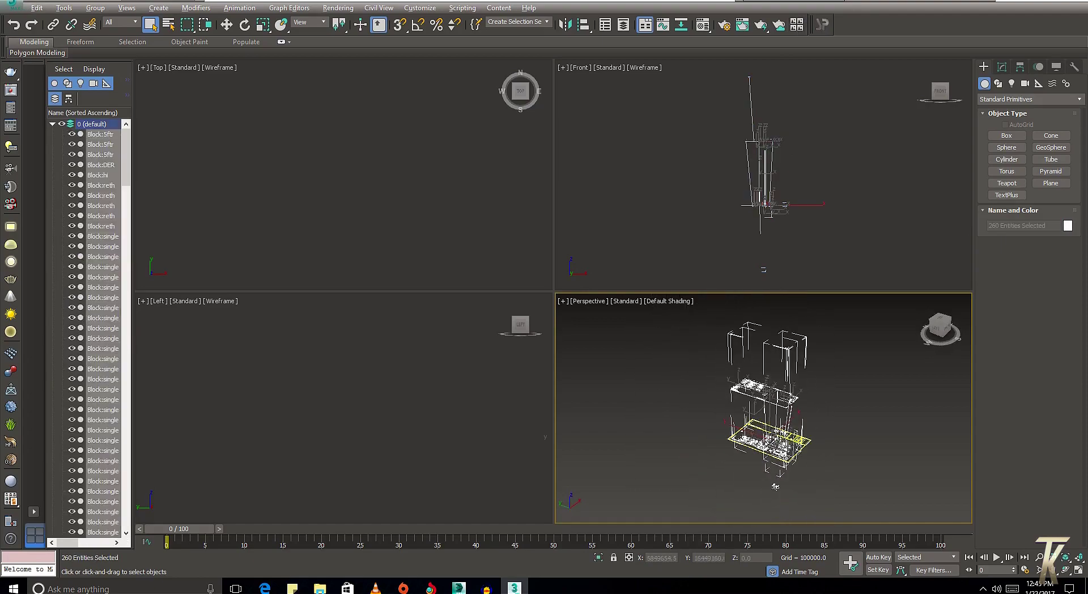
click(828, 402)
drag(705, 355, 878, 498)
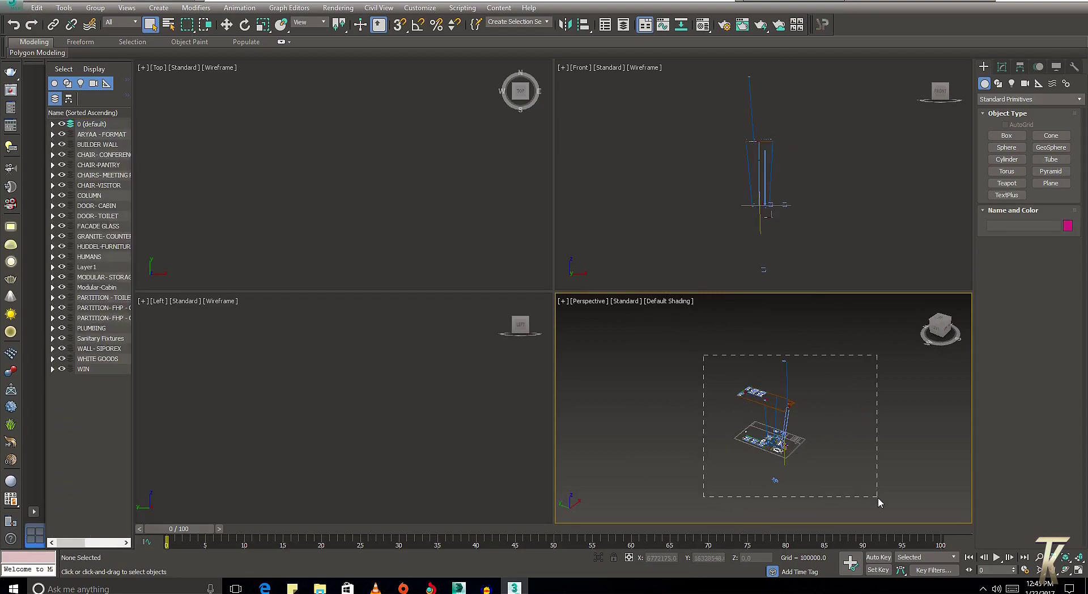
click(817, 409)
scroll(804, 414, up, 2)
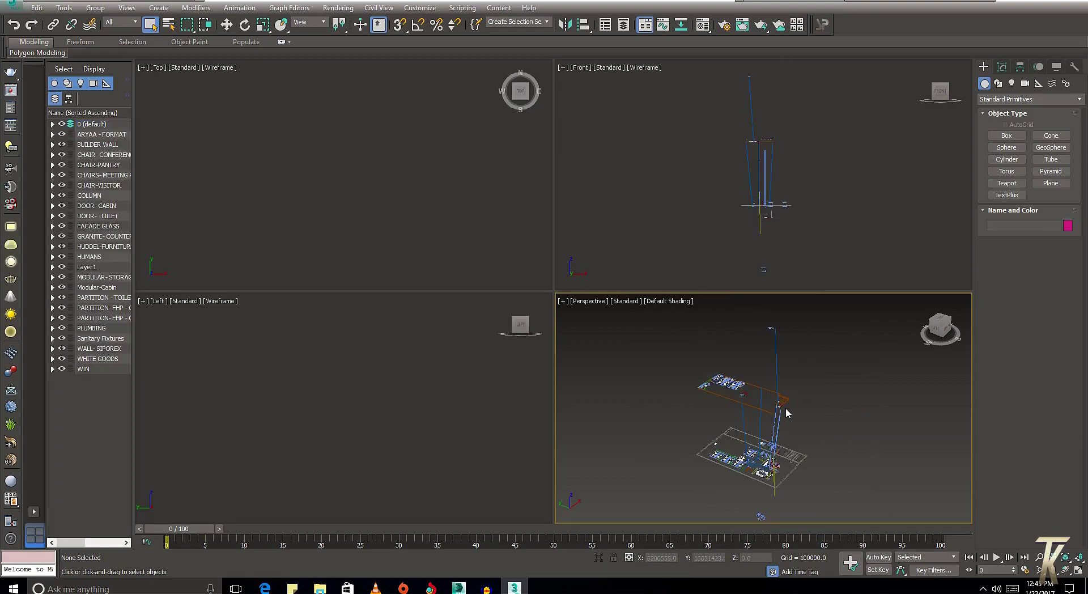
click(779, 404)
key(ctrl+a)
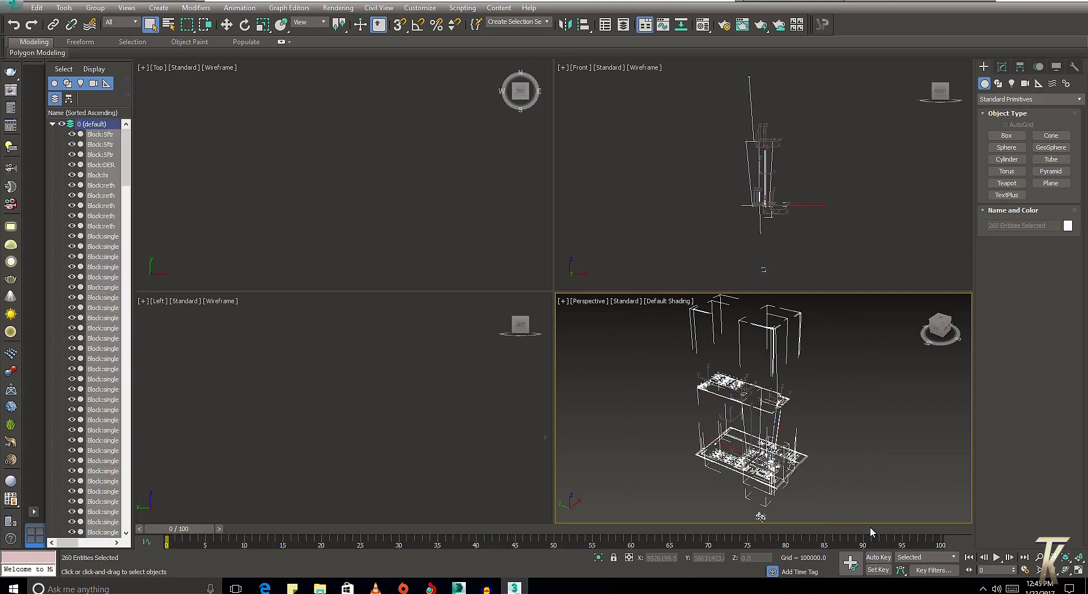
right_click(782, 389)
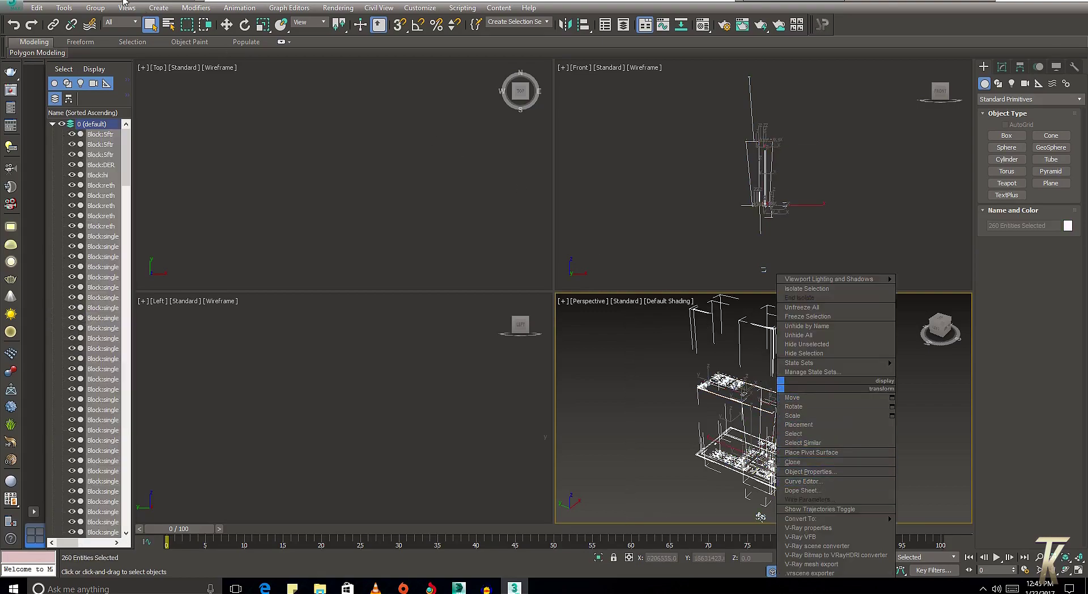
click(678, 374)
click(788, 411)
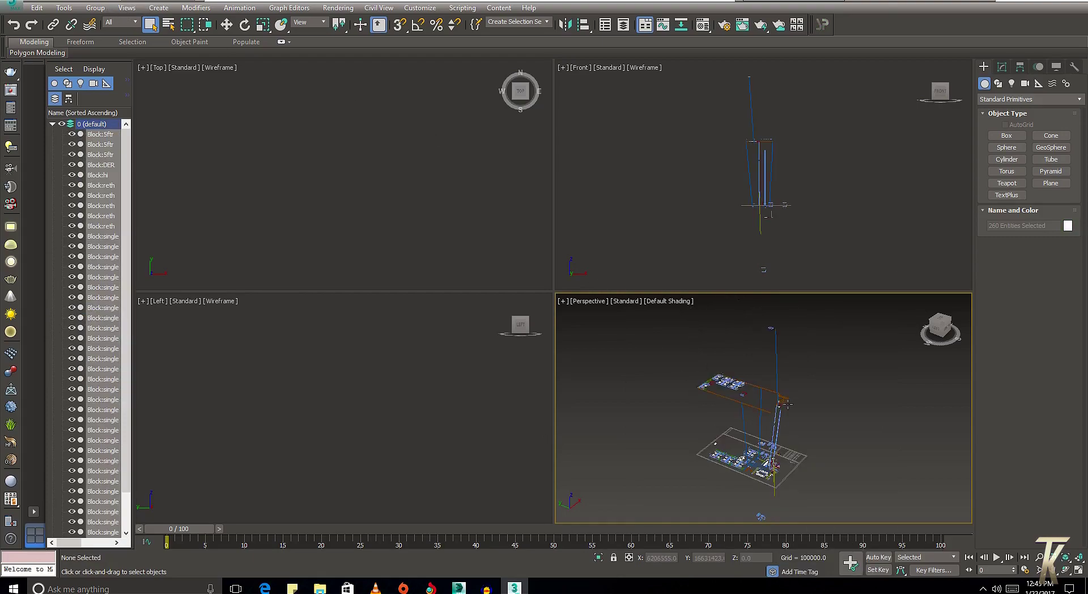
click(1008, 67)
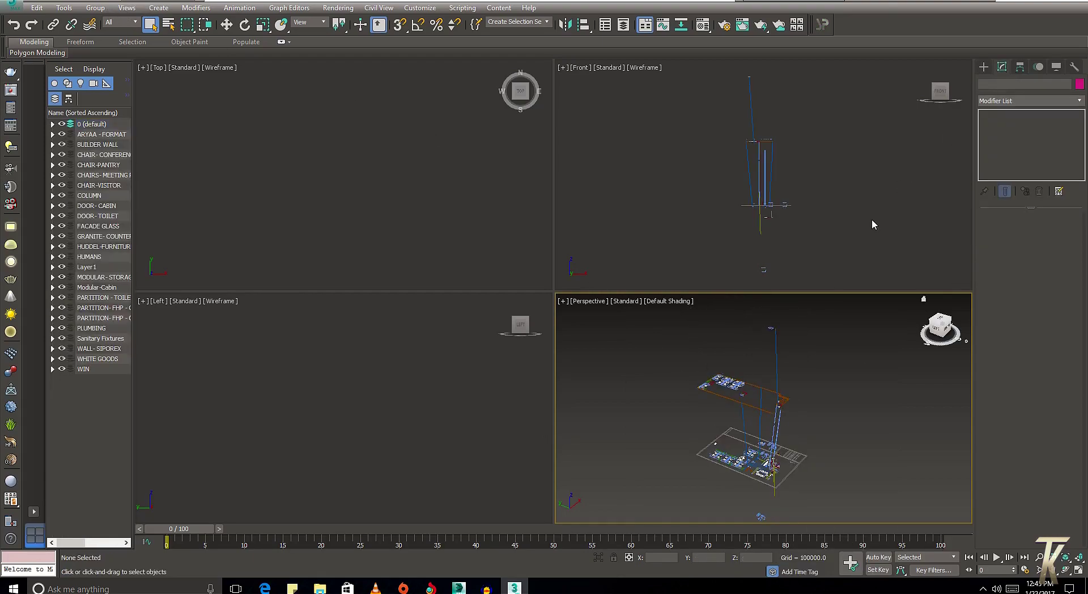
click(777, 400)
click(781, 401)
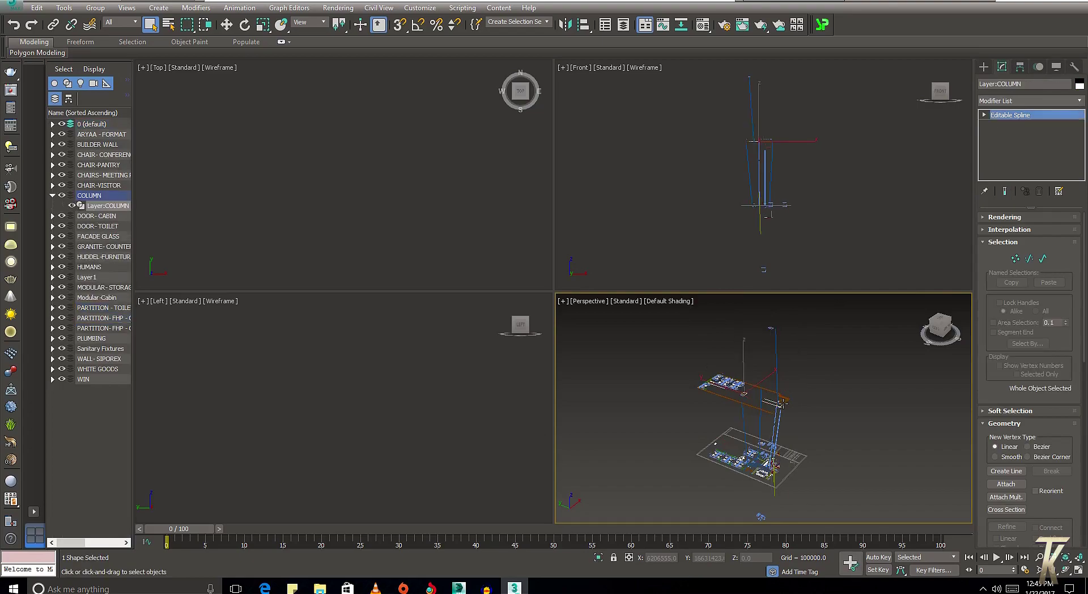
click(782, 401)
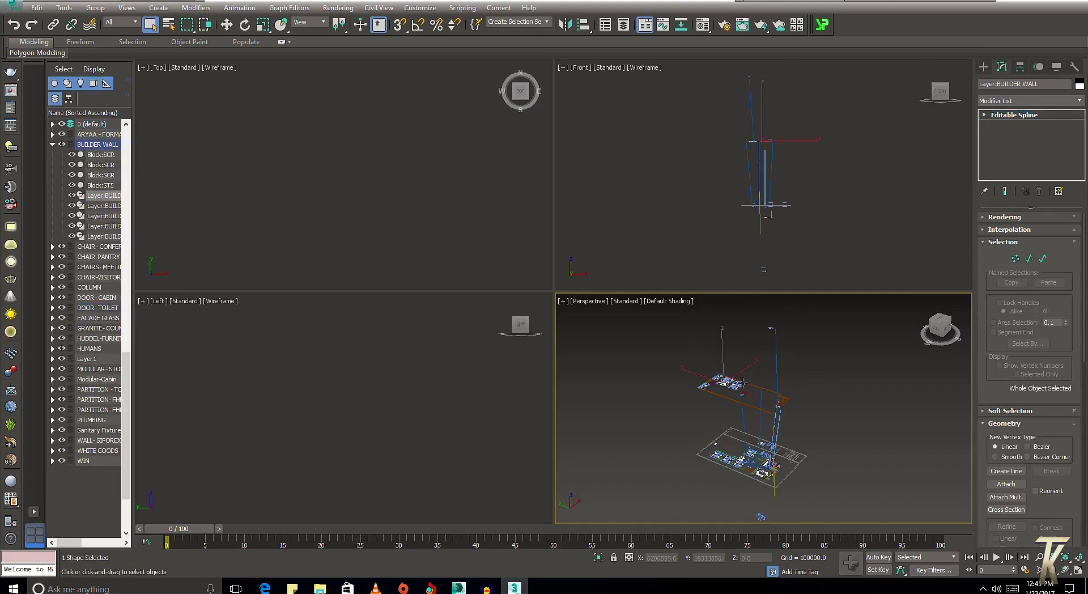
click(779, 403)
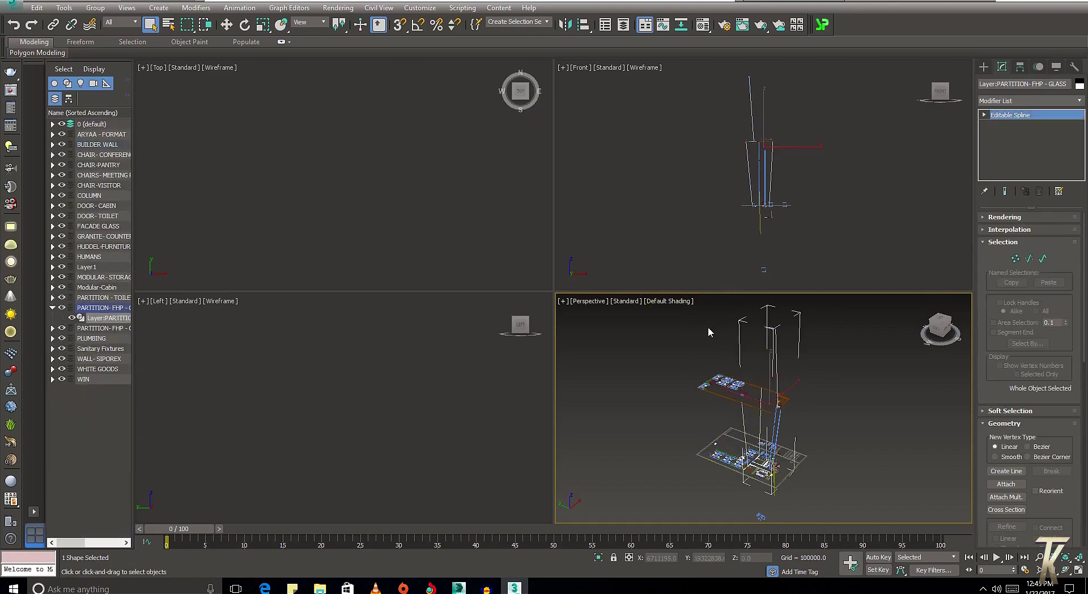
Reset 3ds Max to an empty scene without saving the current changes
click(11, 6)
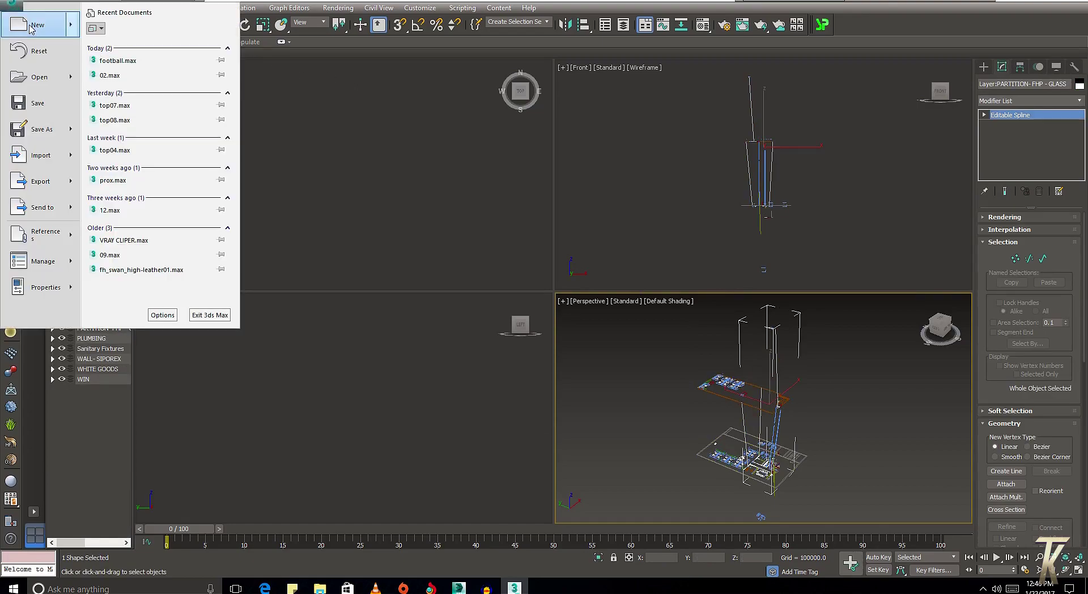
click(23, 53)
click(544, 306)
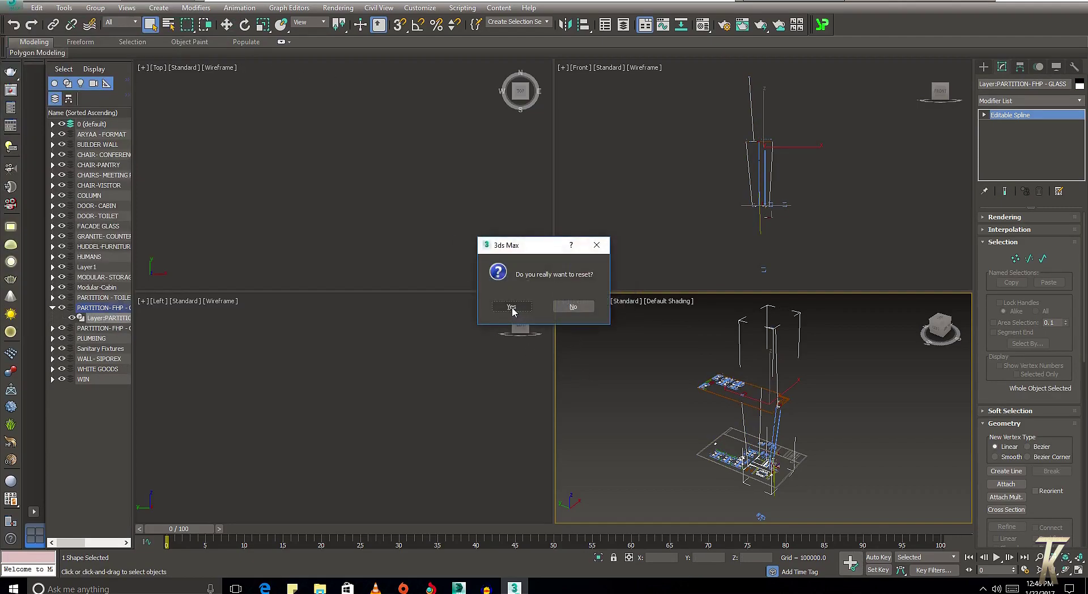
click(513, 308)
Open the 3d cad file from D:\youtube with the All files filter
click(11, 6)
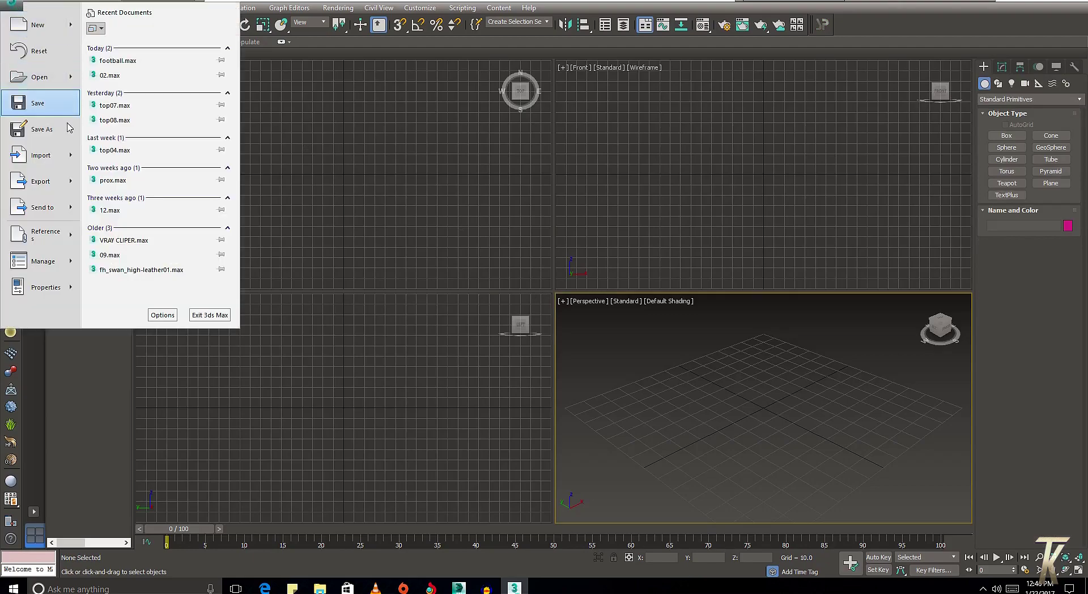
click(48, 87)
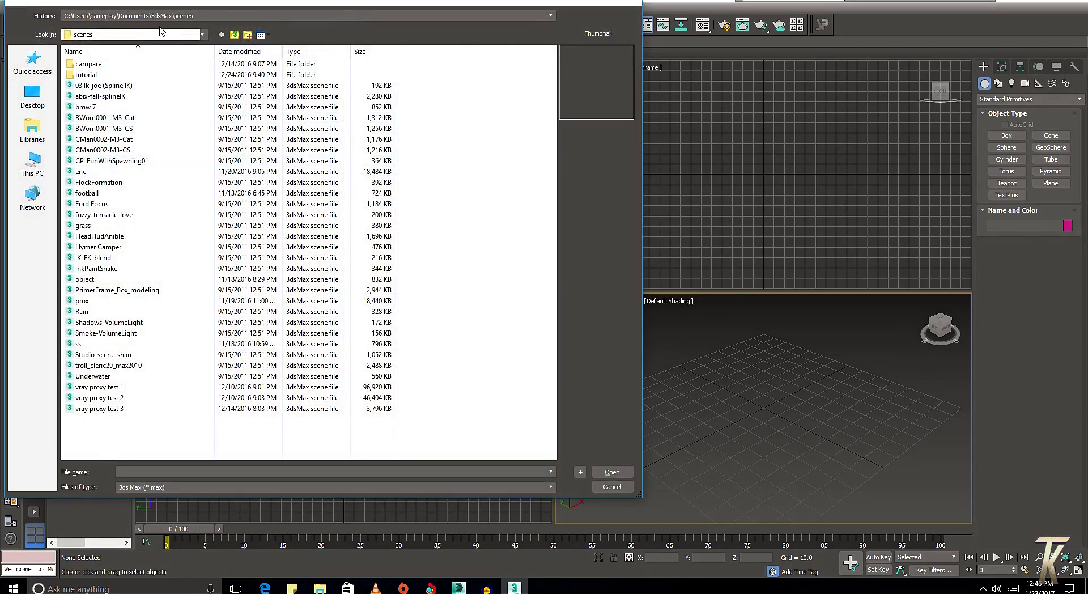
click(154, 16)
click(126, 34)
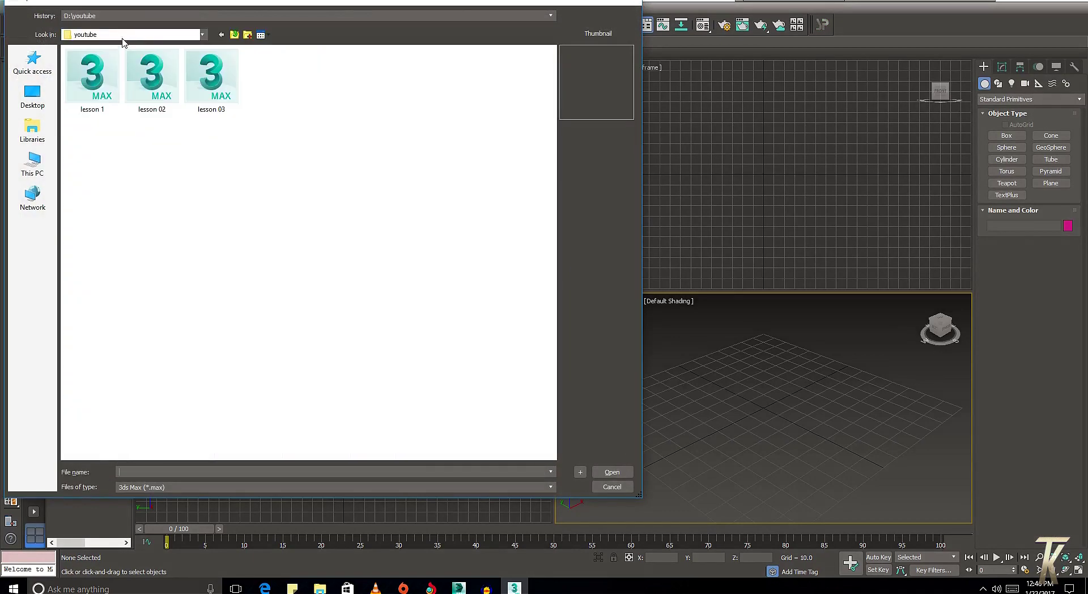
click(169, 487)
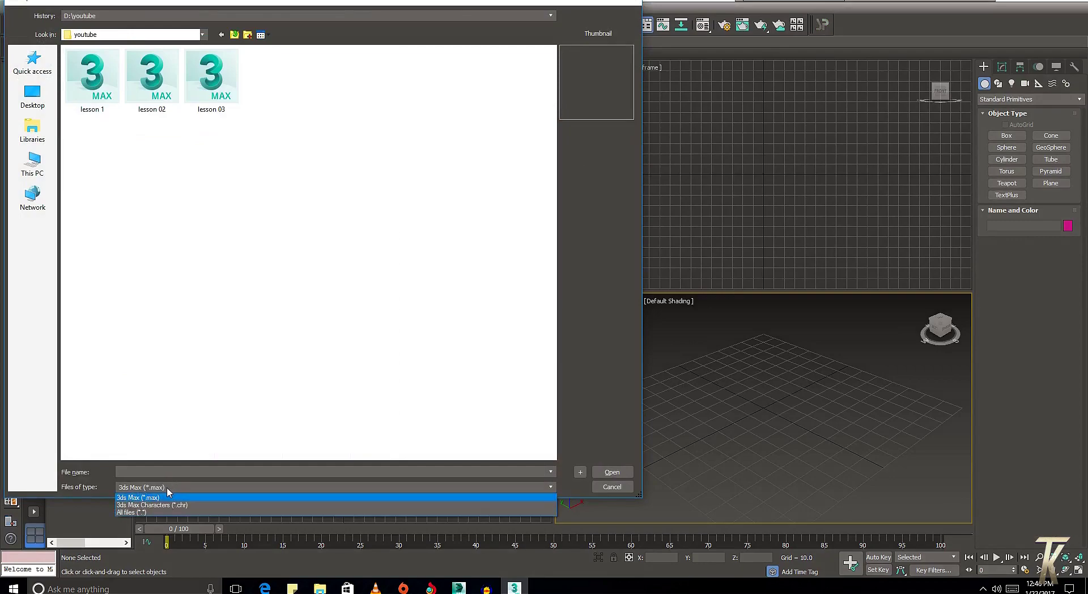
click(136, 512)
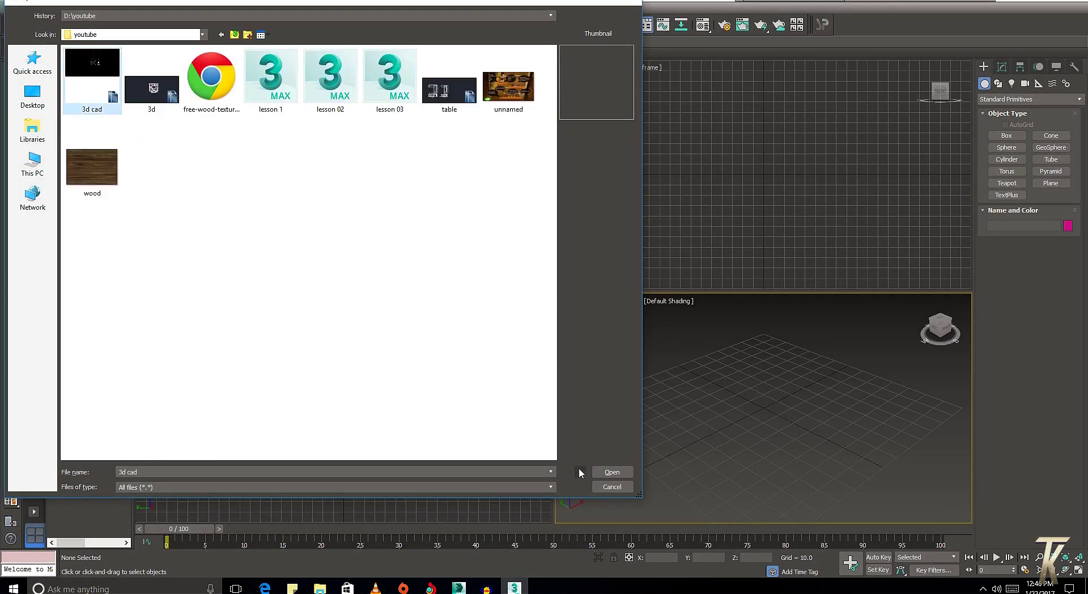
click(611, 472)
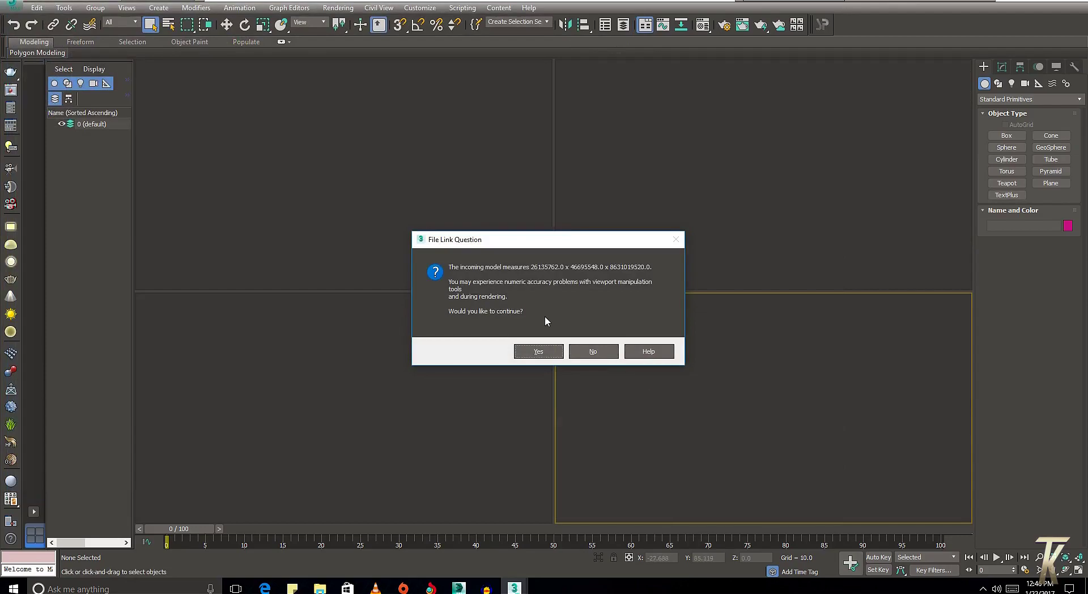
Import 3d cad.dwg in Centimeters as One Object with Auto-smooth off, accepting the size warnings
click(542, 353)
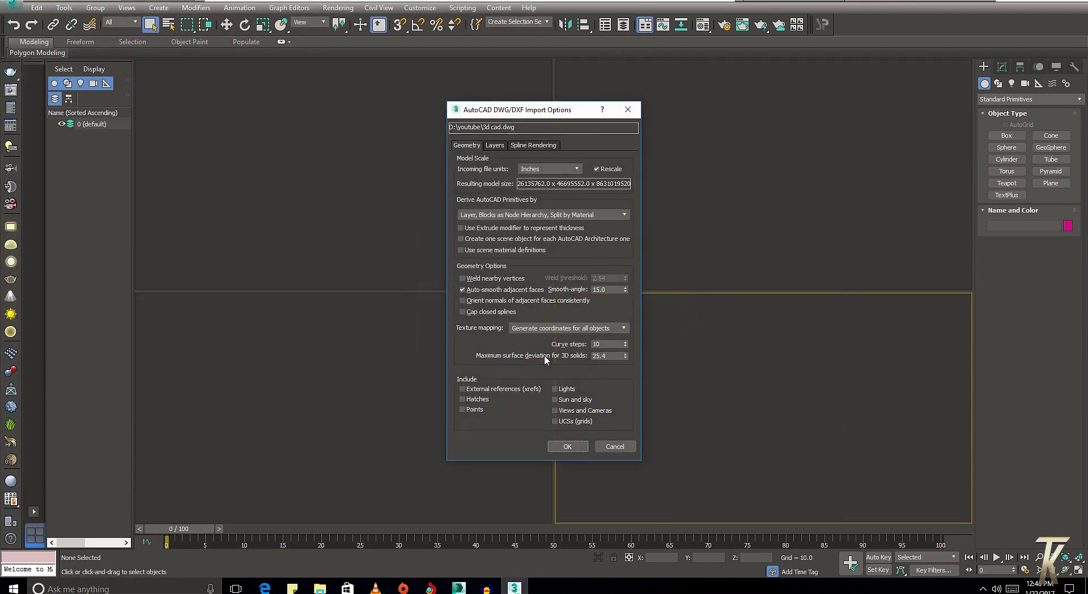
click(568, 166)
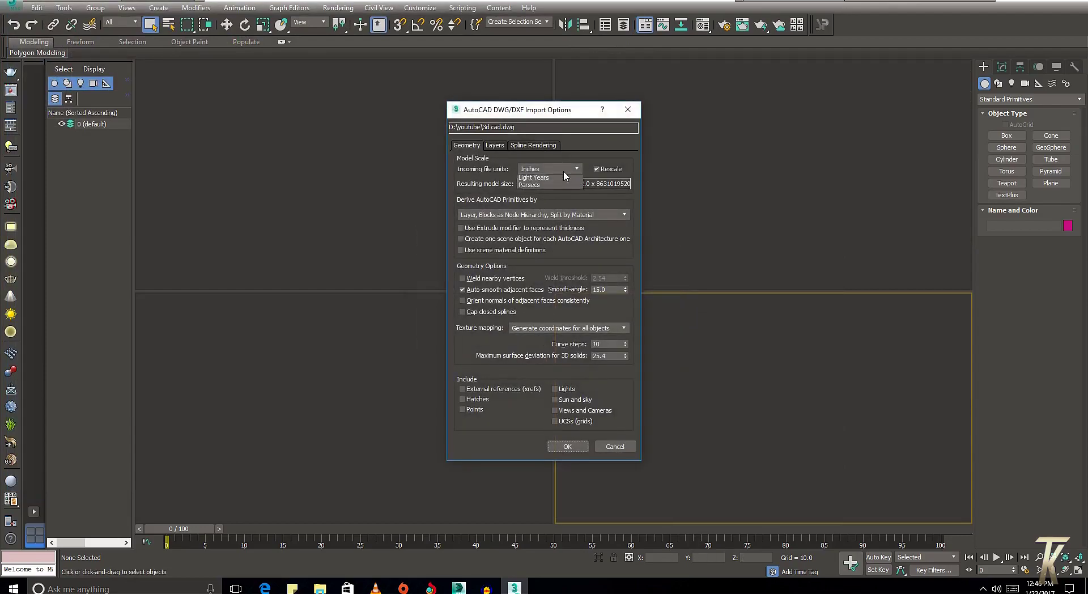
click(536, 209)
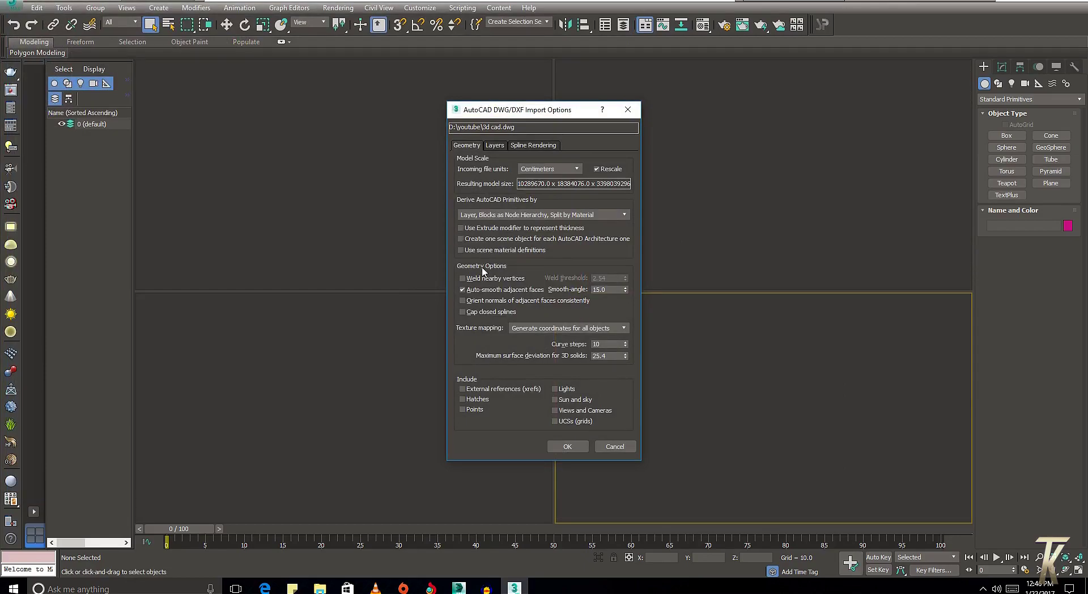
click(470, 290)
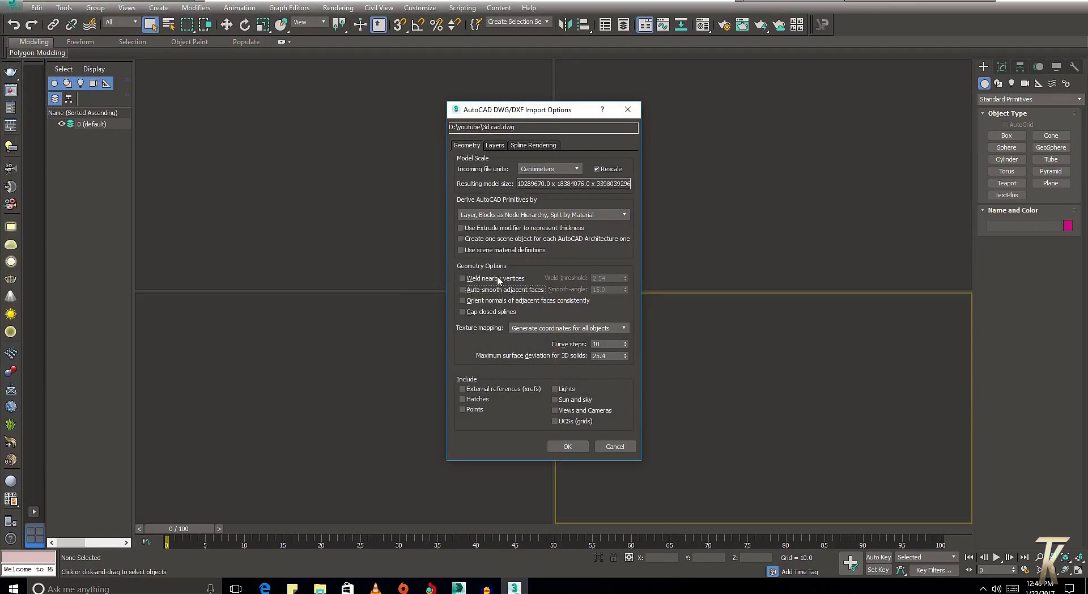
click(557, 217)
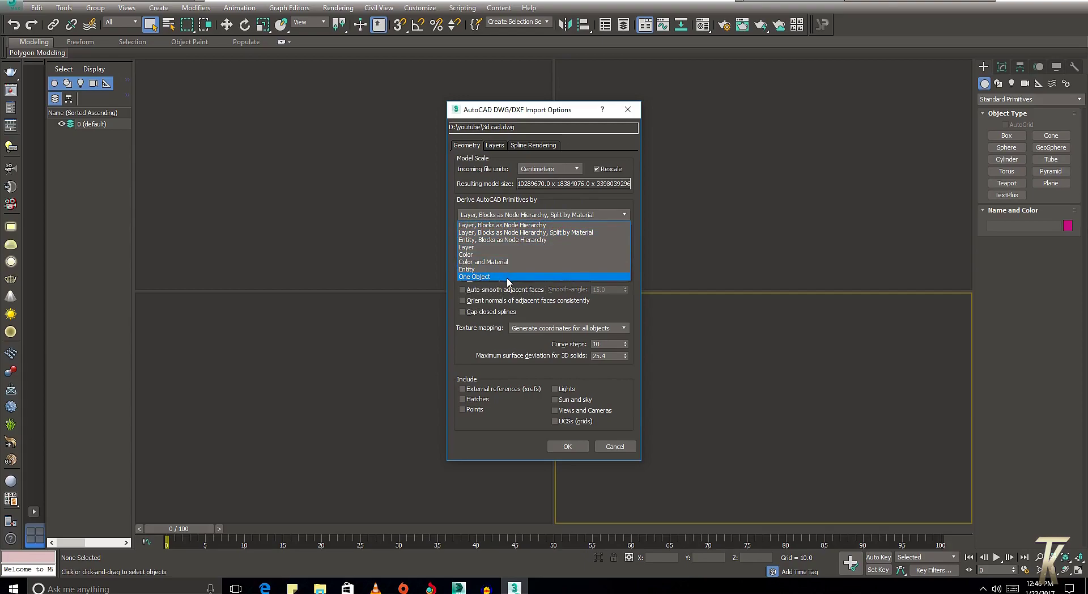
click(525, 277)
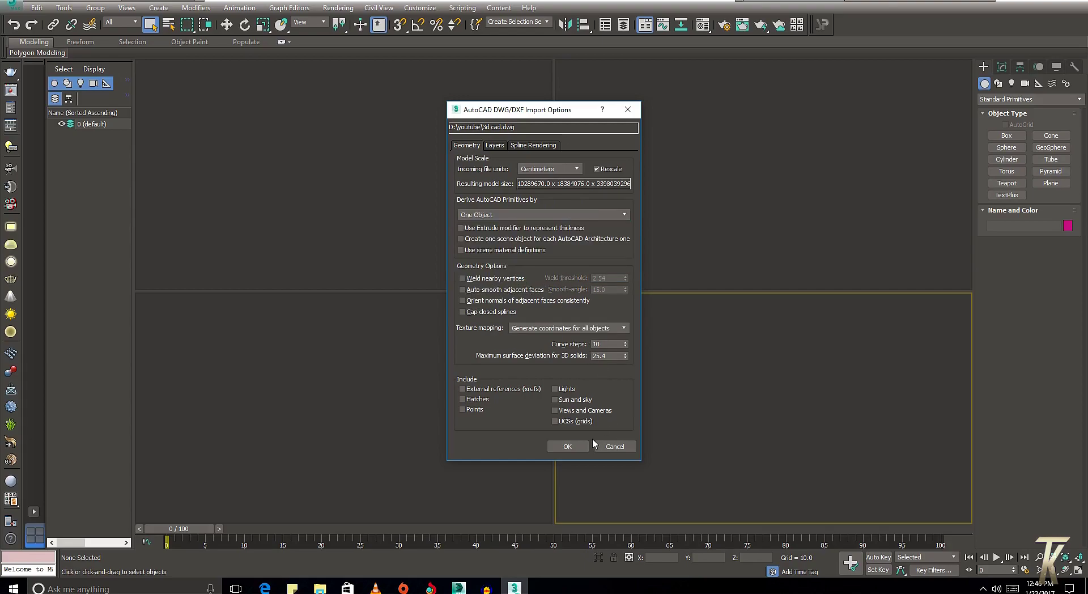
click(567, 446)
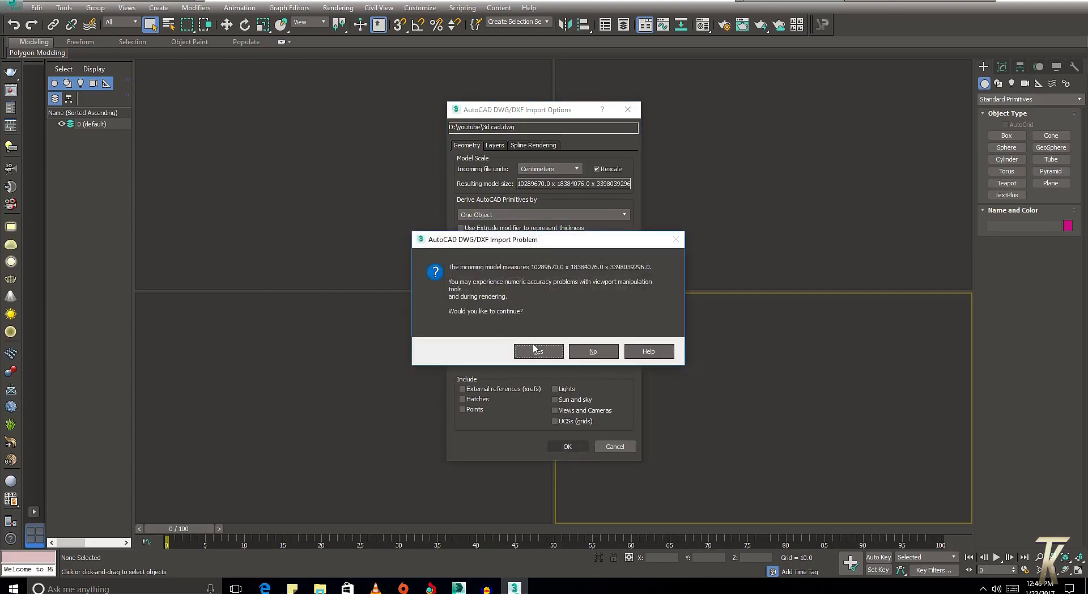
click(534, 350)
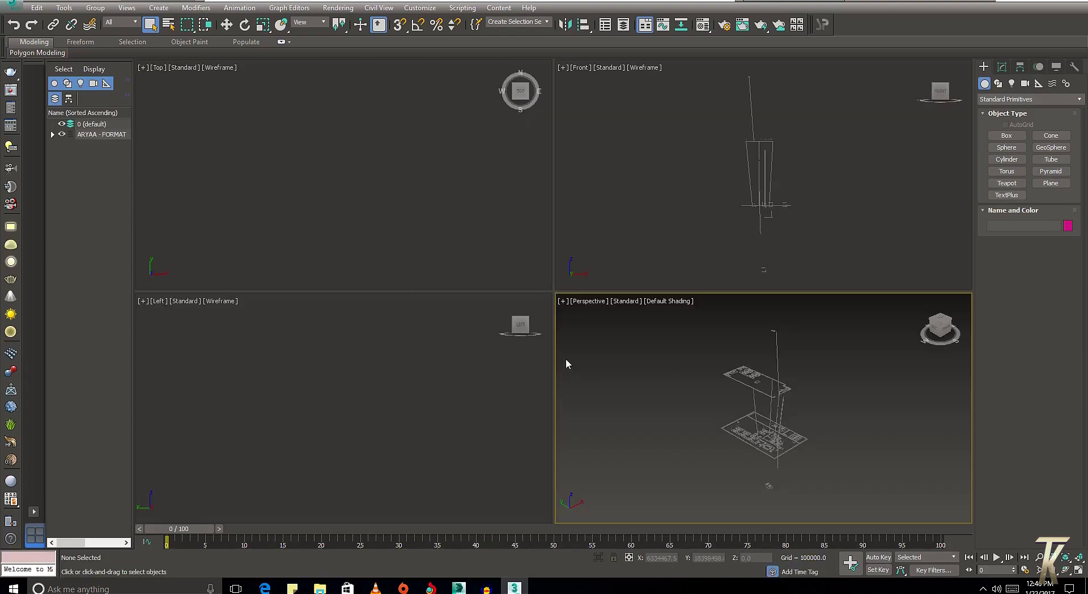
Select the imported 3d cad object, frame it in Perspective, and open its right-click menu
click(759, 408)
alt+middle_drag(759, 408, 804, 400)
click(803, 400)
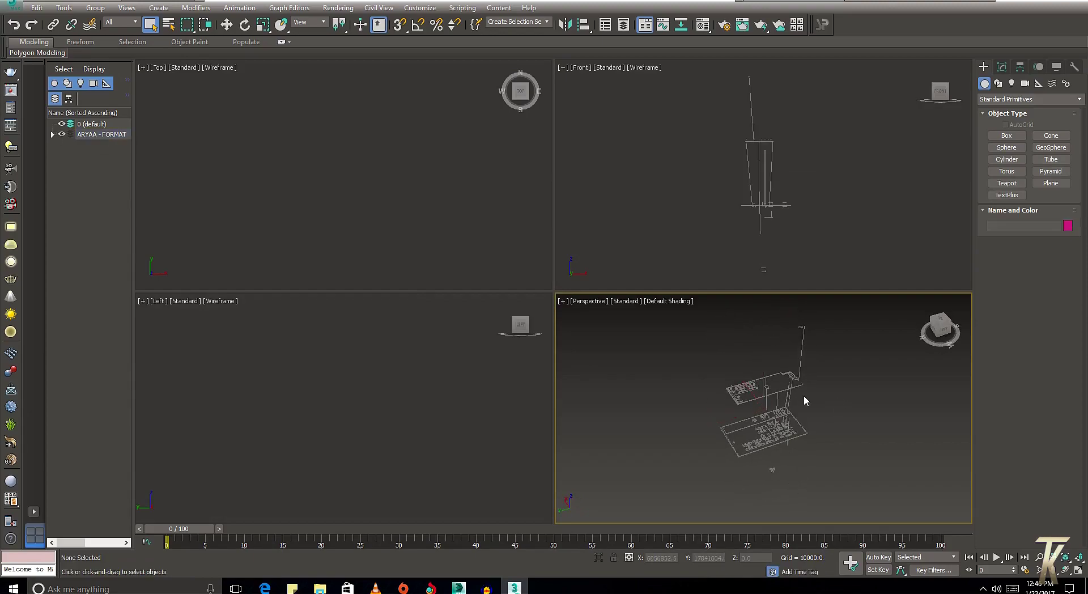
click(794, 390)
scroll(799, 390, up, 2)
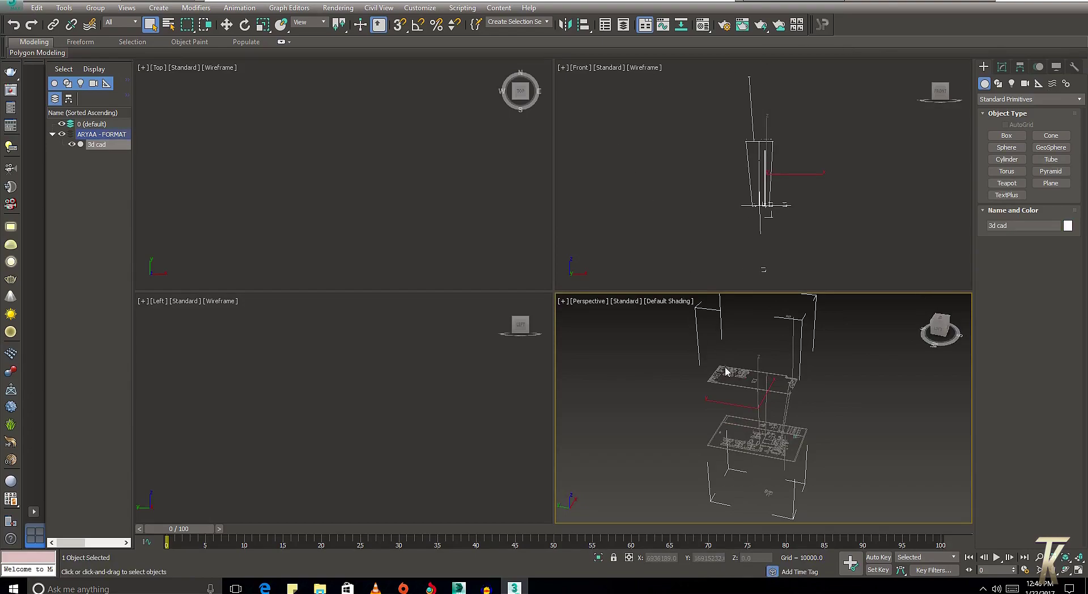
scroll(833, 442, up, 2)
scroll(808, 435, up, 2)
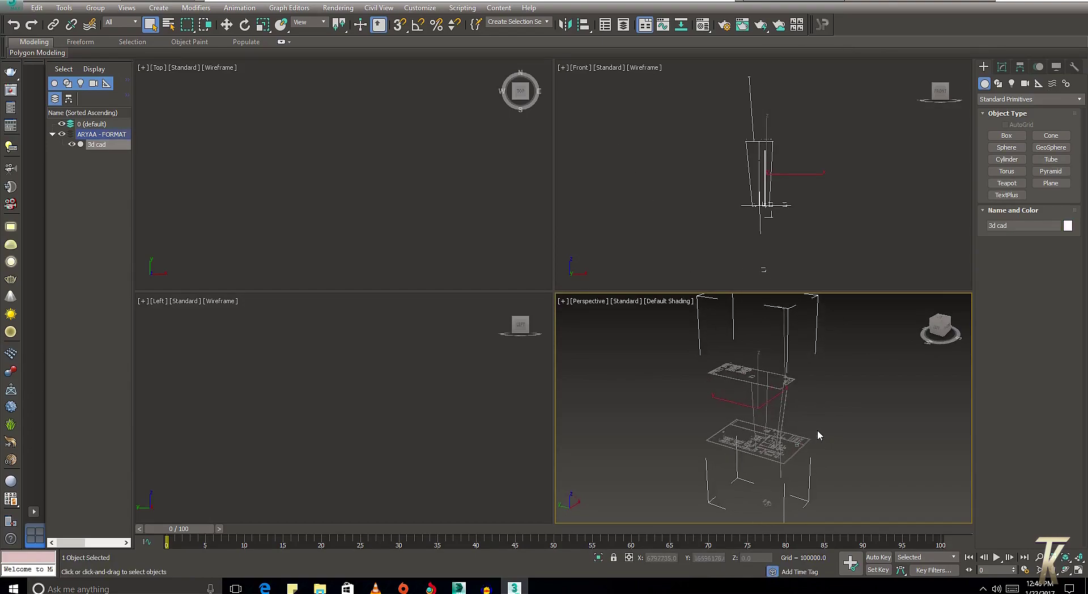
scroll(817, 430, up, 2)
scroll(810, 442, up, 2)
scroll(808, 440, down, 2)
scroll(805, 430, down, 2)
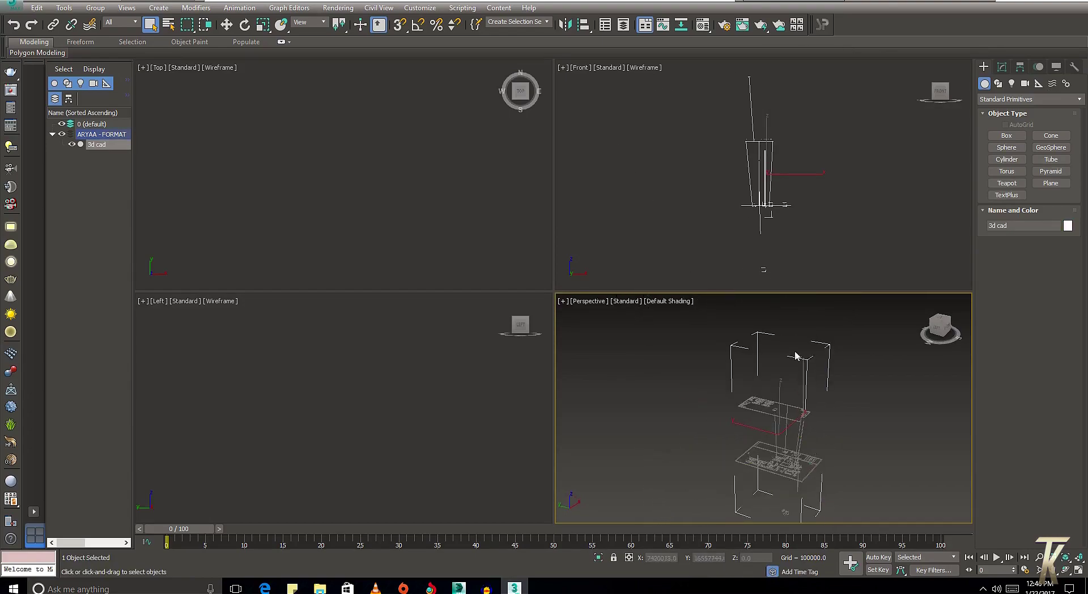
middle_drag(801, 420, 789, 414)
right_click(771, 389)
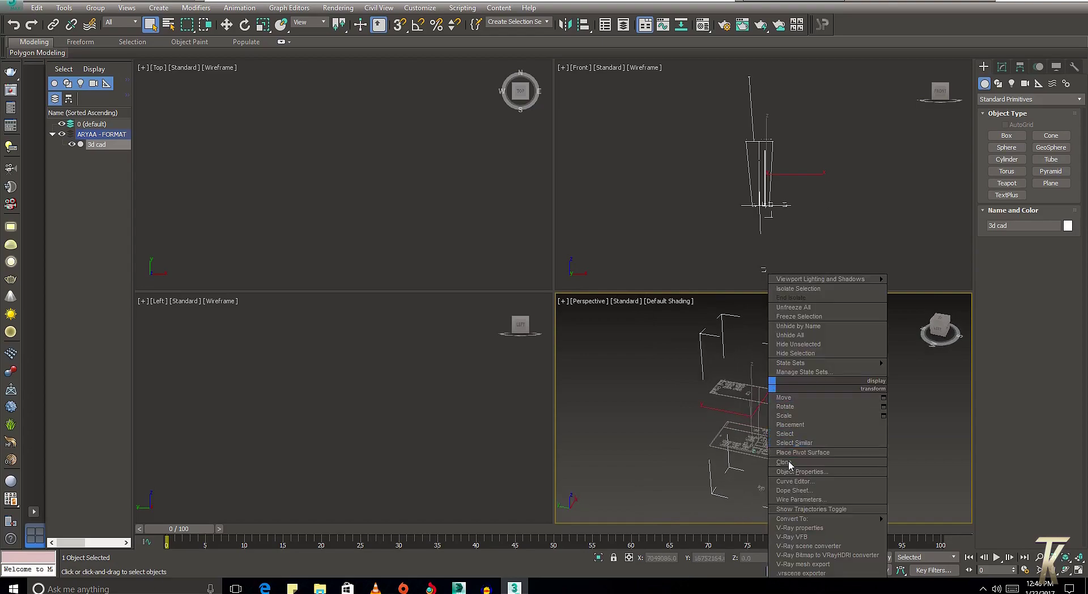
mouse_move(825, 519)
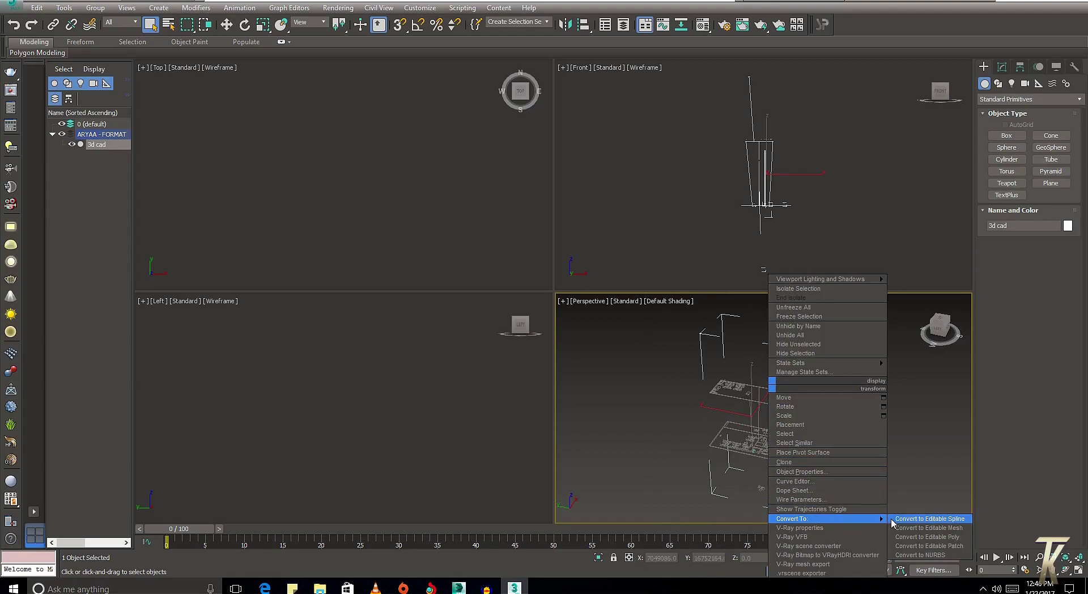
Convert 3d cad to an Editable Spline, maximize Perspective with Alt+W, and reselect it
click(962, 522)
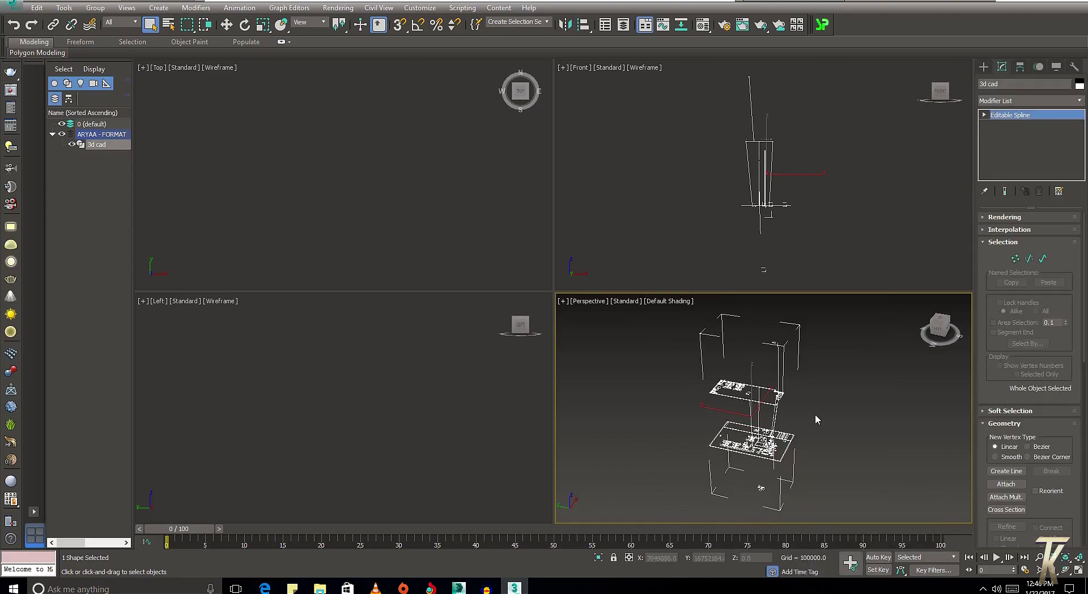
mouse_move(740, 351)
alt+middle_down()
mouse_move(856, 446)
mouse_move(807, 417)
mouse_move(814, 410)
alt+middle_up()
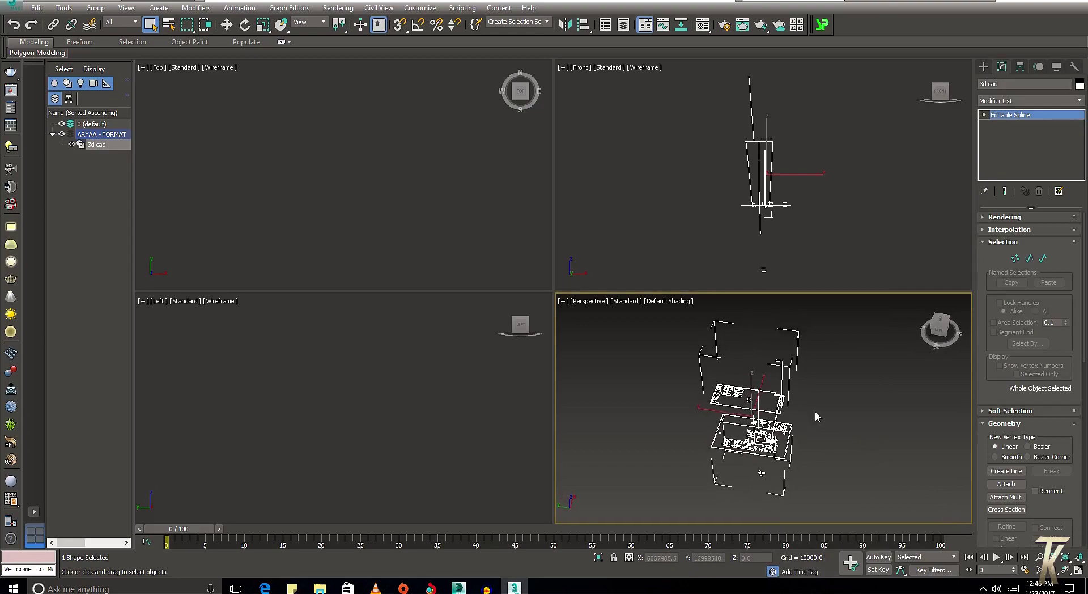
click(803, 412)
scroll(803, 411, up, 5)
key(alt+w)
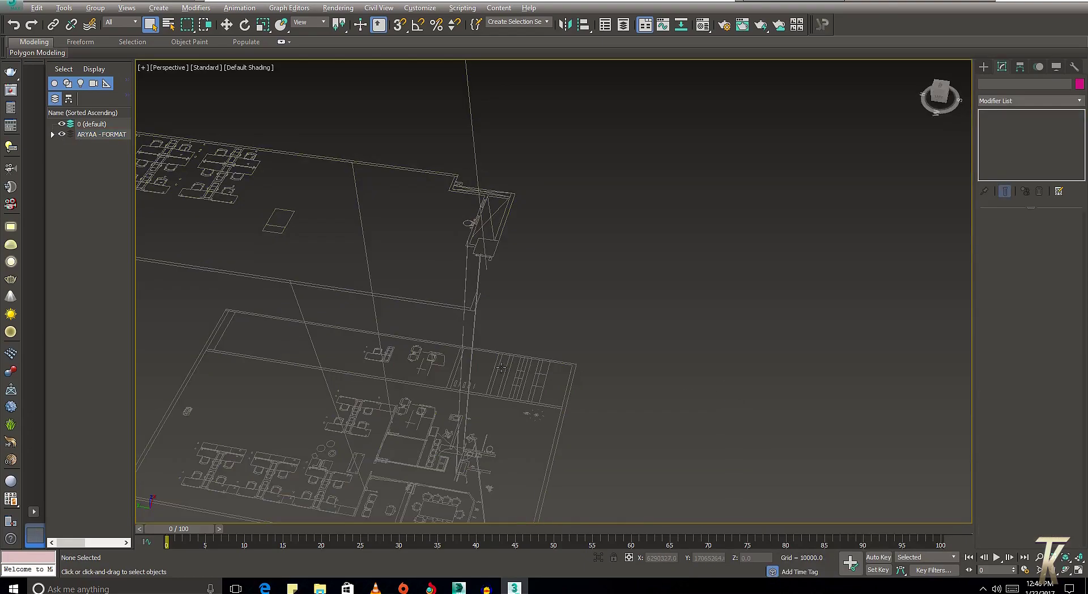
scroll(732, 399, down, 5)
mouse_move(732, 400)
alt+middle_down()
mouse_move(686, 257)
mouse_move(671, 275)
alt+middle_up()
click(688, 245)
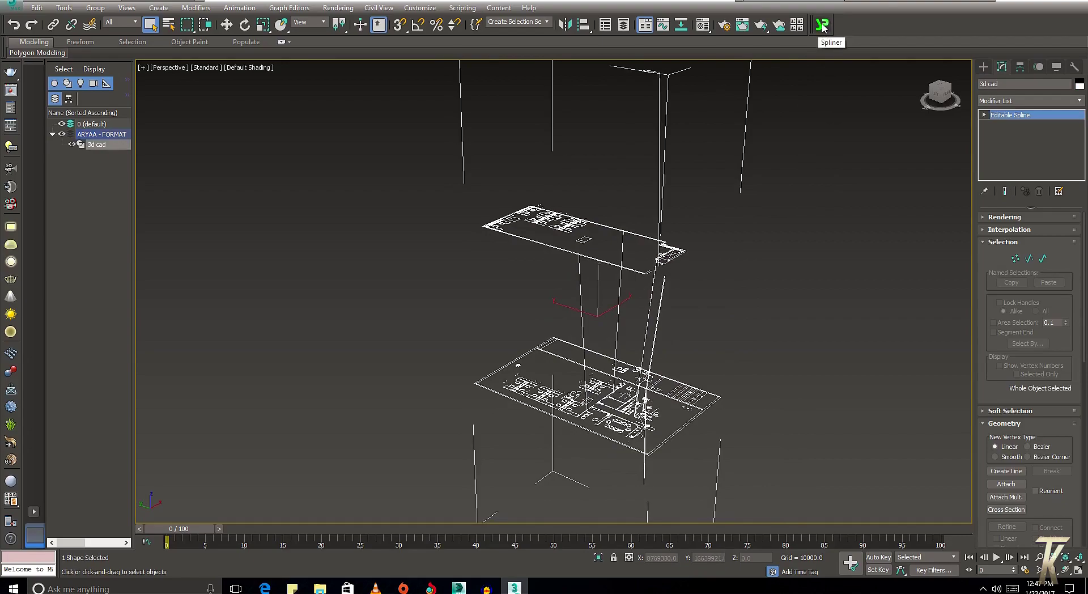
Launch the Spliner v1.0 script, move its dialog to the upper left, and orbit the plans
click(822, 26)
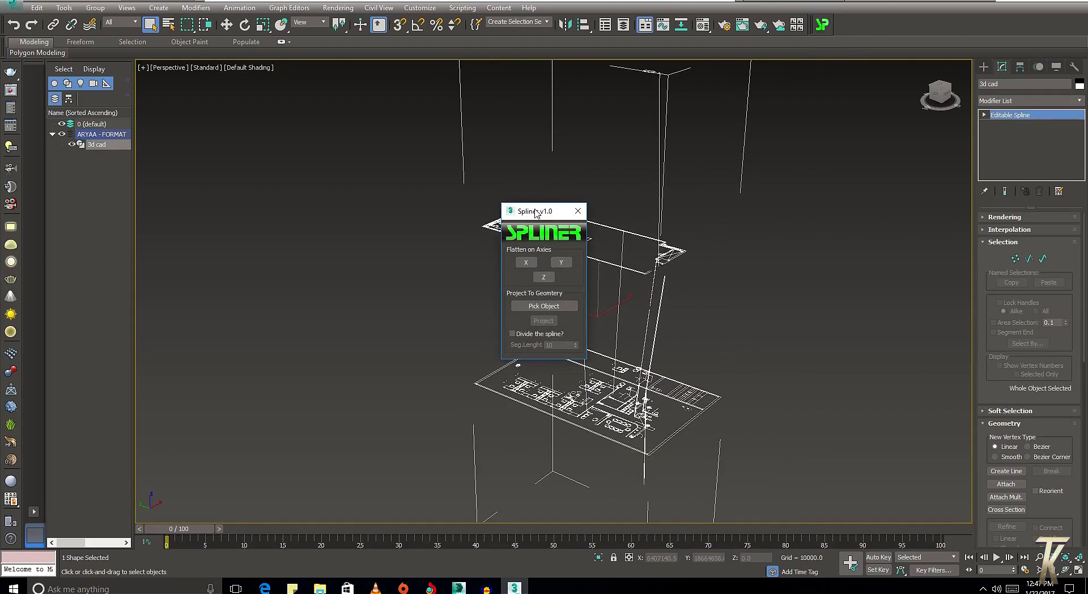
drag(535, 213, 322, 92)
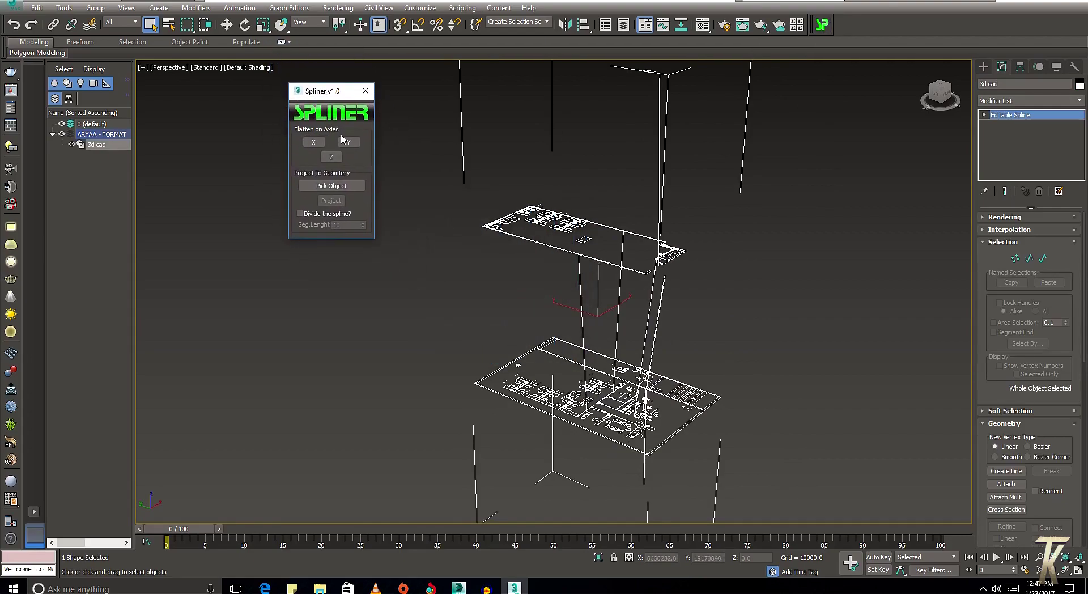
click(316, 141)
click(327, 189)
alt+middle_drag(407, 265, 239, 171)
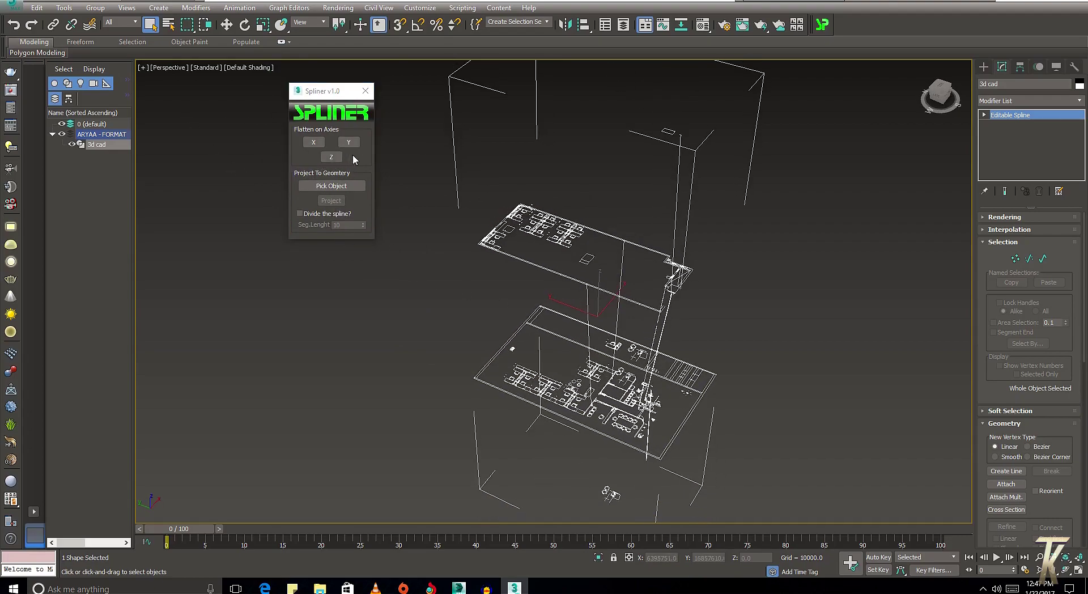
alt+middle_drag(550, 338, 215, 134)
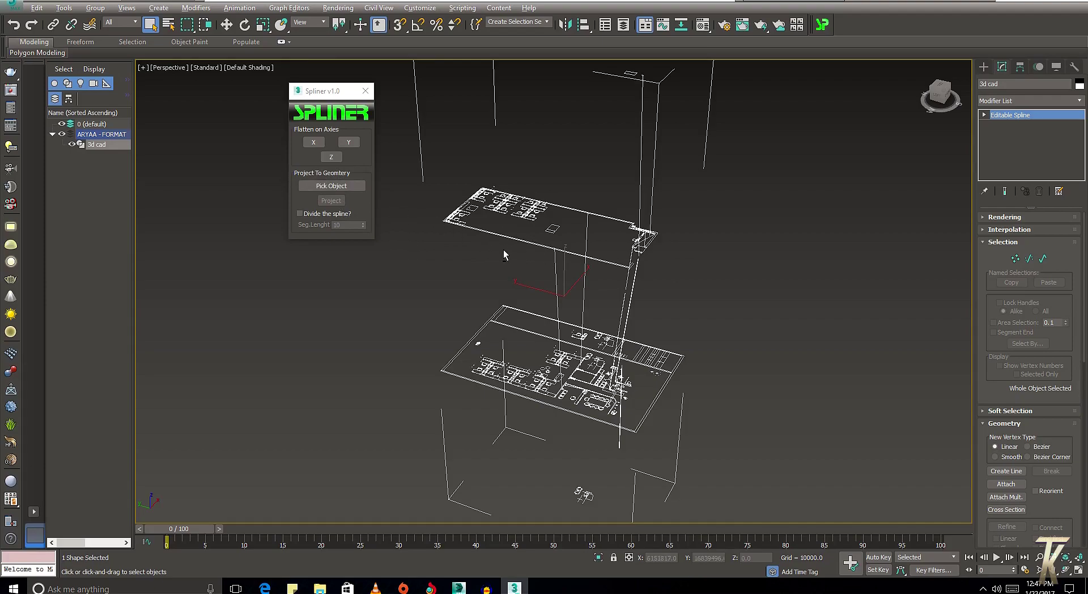
alt+middle_drag(504, 255, 489, 260)
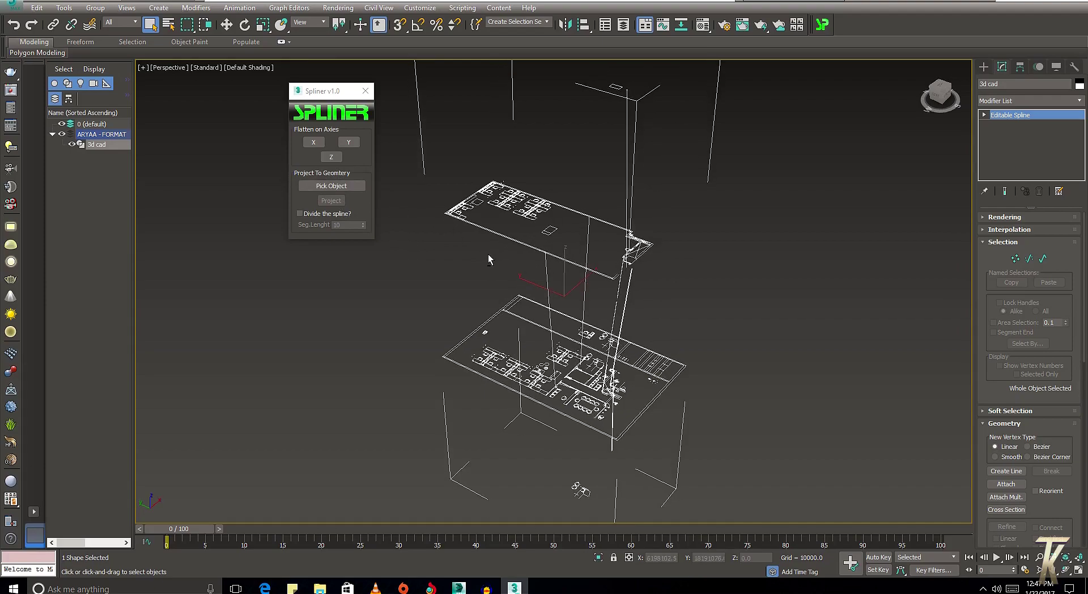
Flatten the 3d cad spline onto the Z axis with Spliner
click(331, 157)
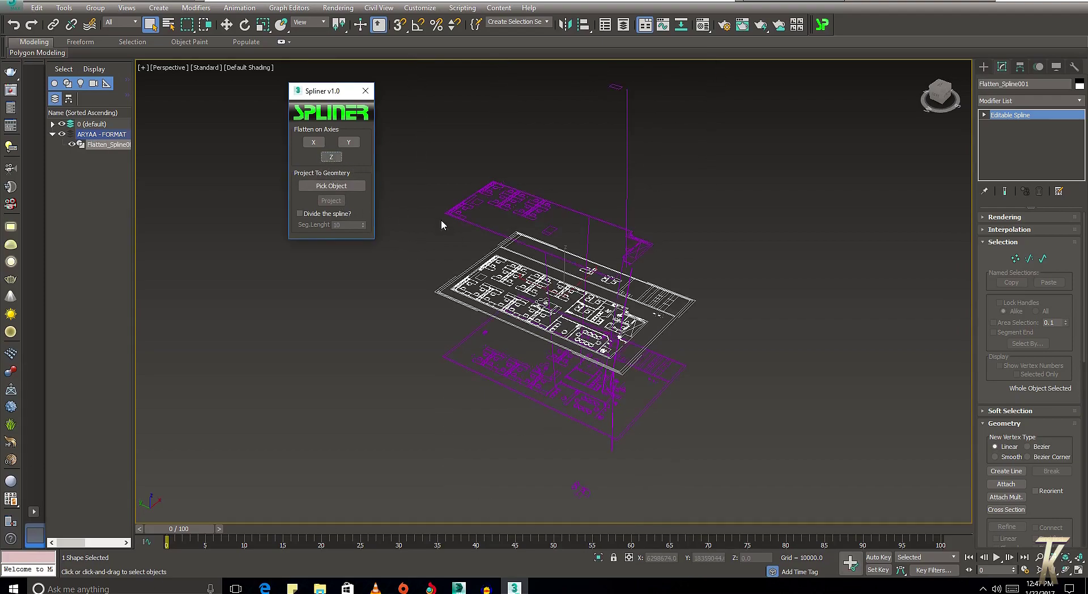
alt+middle_drag(442, 225, 476, 227)
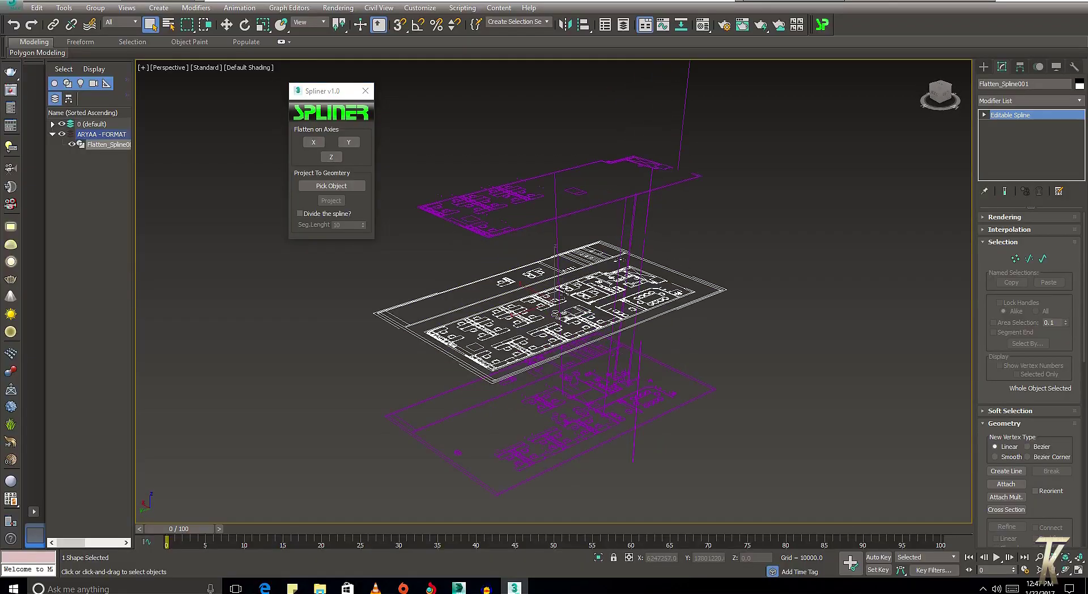
alt+middle_drag(561, 294, 520, 371)
scroll(563, 307, up, 5)
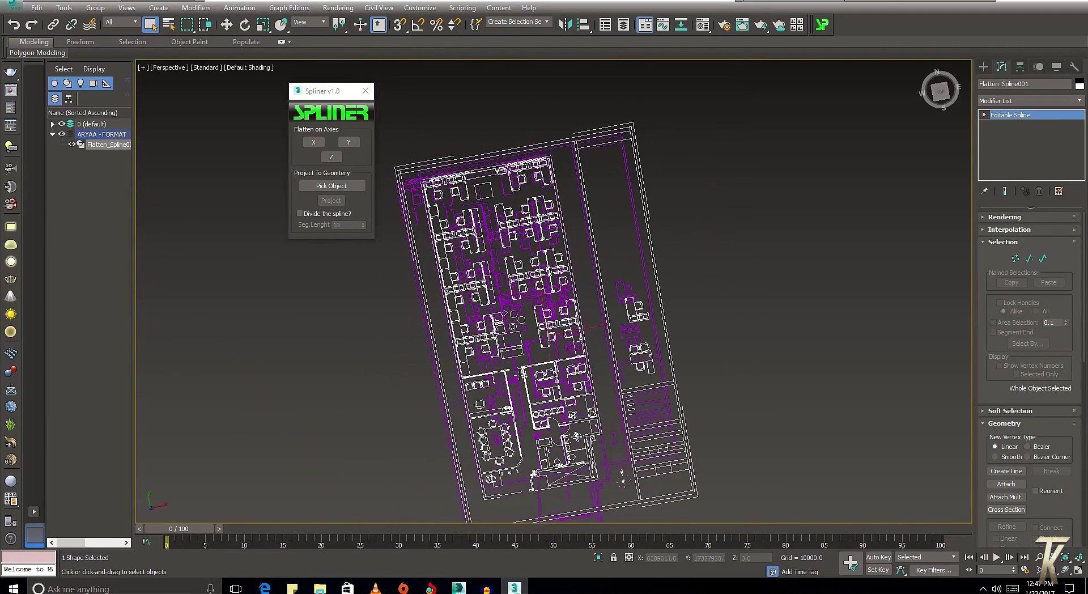
scroll(519, 374, down, 5)
alt+middle_drag(519, 374, 615, 292)
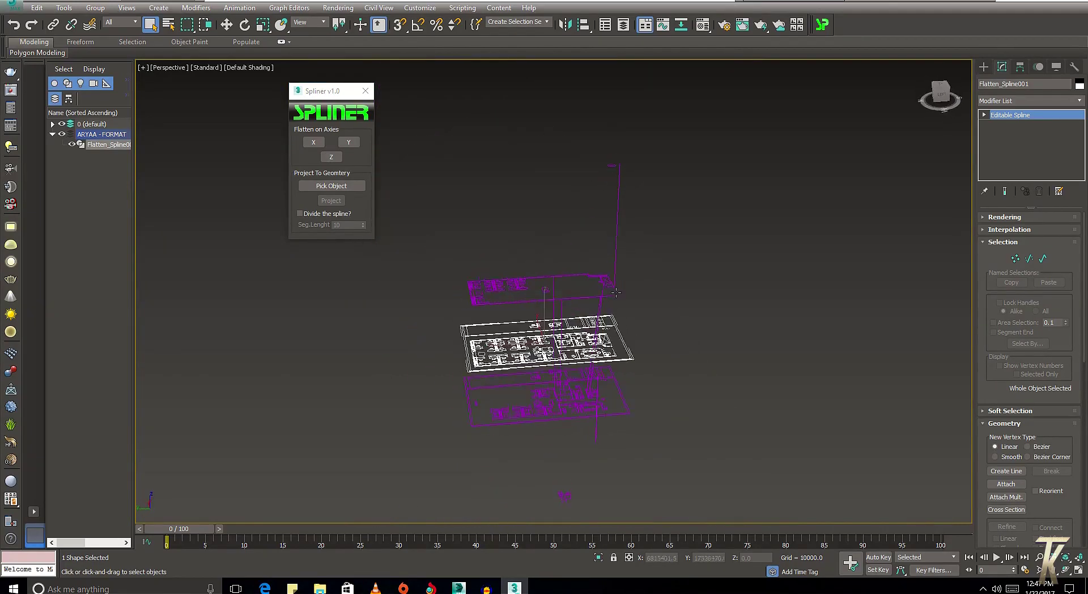
Delete the original 3d cad001 and zoom to fit Flatten_Spline001
click(616, 293)
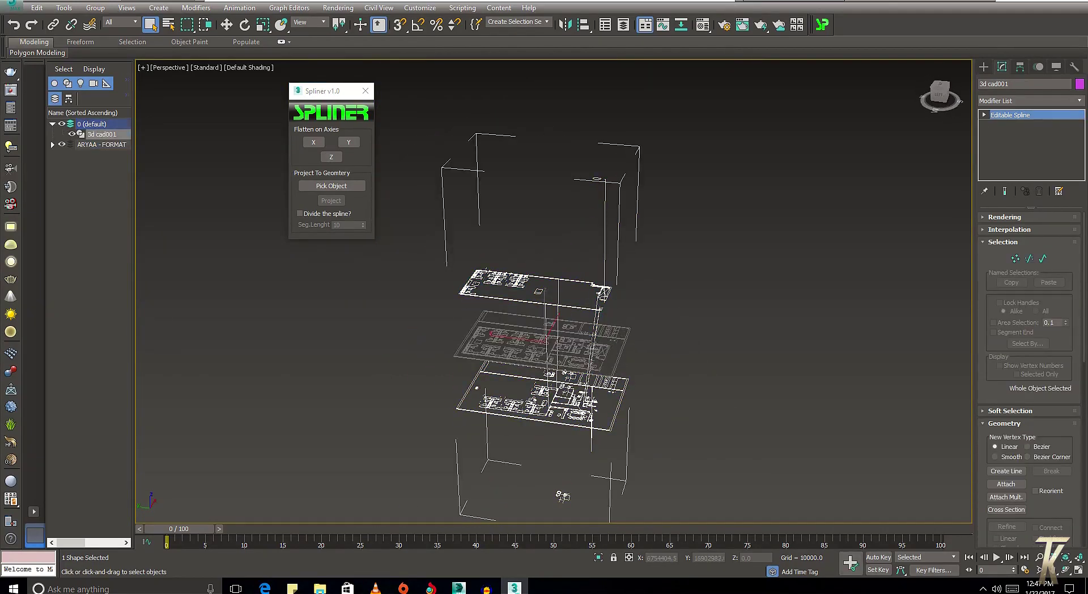
click(620, 335)
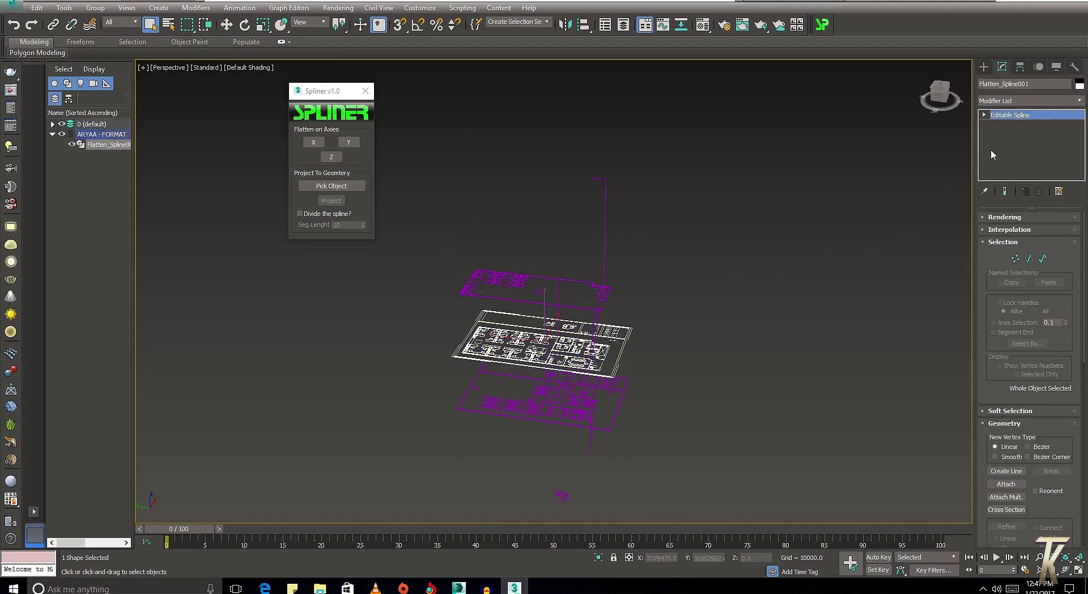
click(574, 310)
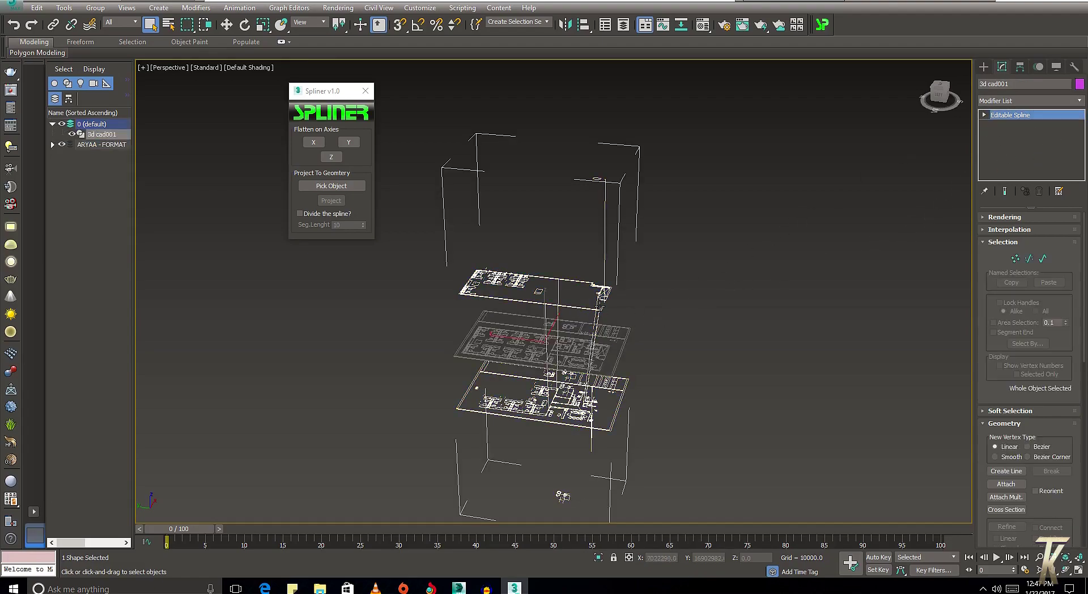
key(Delete)
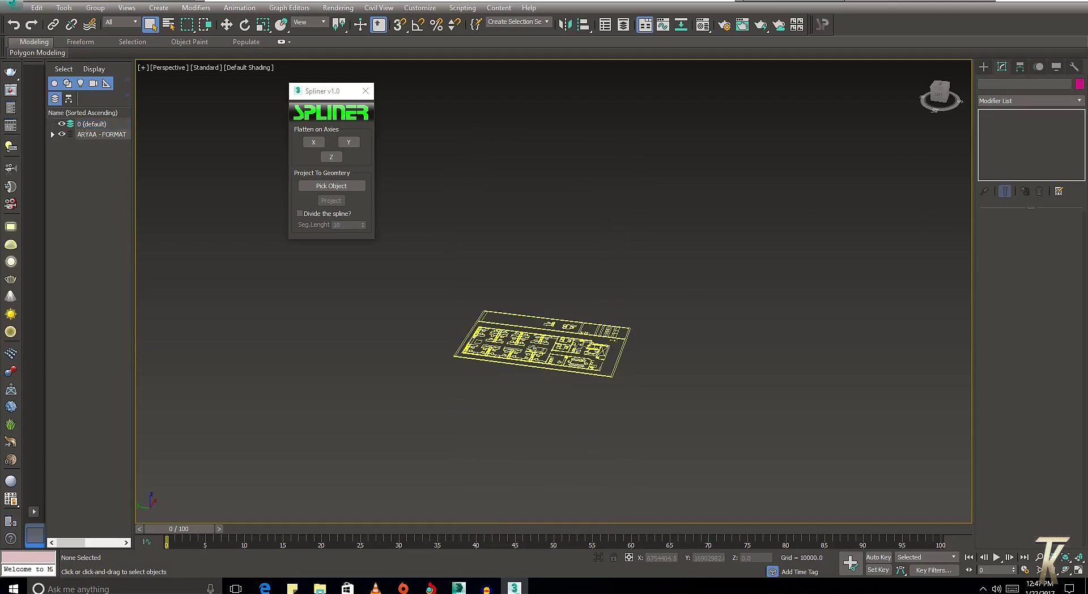
click(567, 349)
key(z)
Orbit, pan and zoom around Flatten_Spline001 to confirm it lies flat
alt+middle_drag(566, 317, 715, 324)
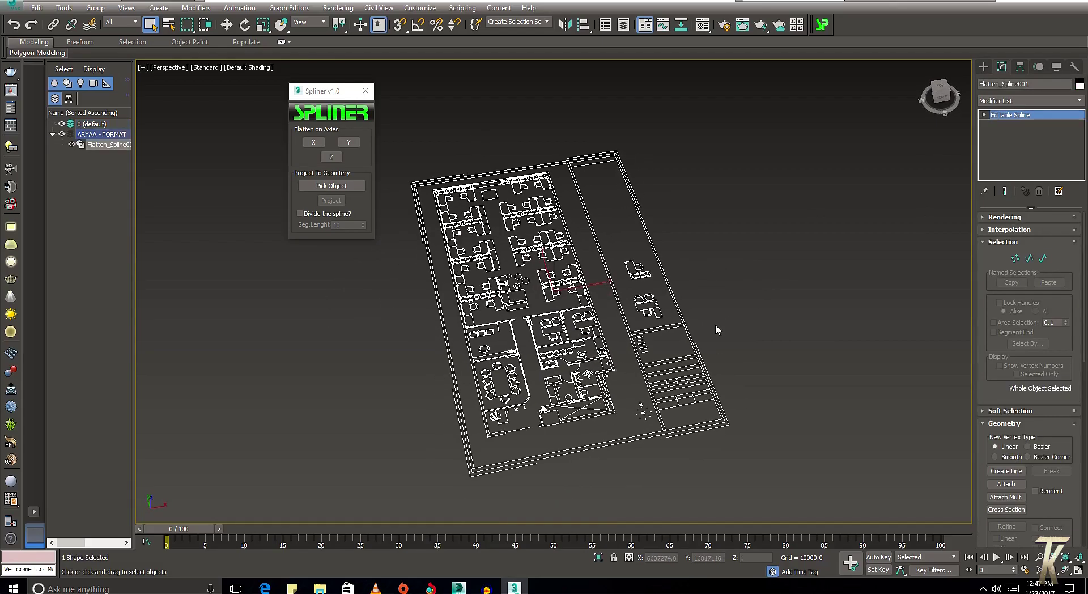
scroll(624, 308, up, 3)
click(624, 308)
click(624, 308)
mouse_move(624, 307)
alt+middle_down()
mouse_move(624, 329)
mouse_move(715, 331)
mouse_move(628, 293)
alt+middle_up()
scroll(719, 330, up, 5)
scroll(719, 330, down, 5)
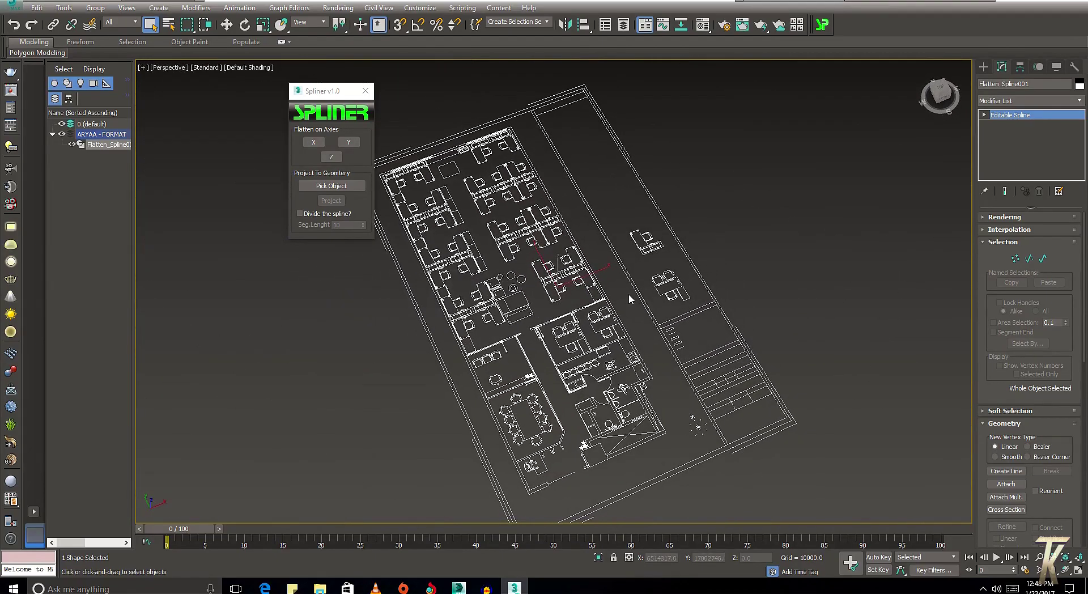
scroll(628, 294, up, 3)
mouse_move(525, 316)
middle_down()
mouse_move(556, 358)
mouse_move(600, 340)
mouse_move(552, 326)
mouse_move(571, 316)
mouse_move(594, 369)
middle_up()
scroll(577, 340, up, 3)
scroll(594, 369, down, 2)
scroll(596, 349, down, 1)
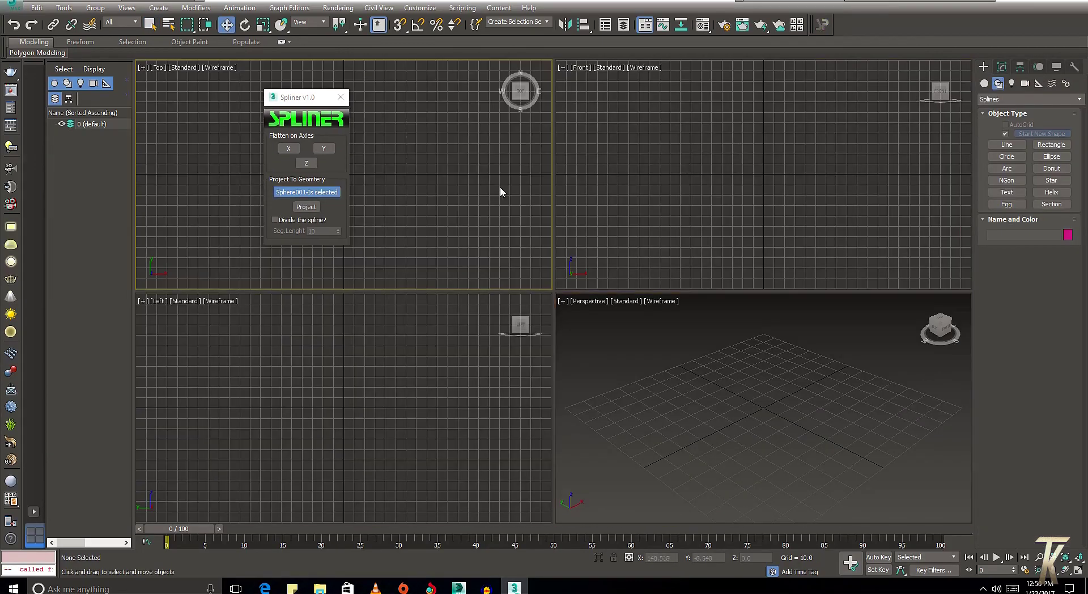
Create a roughly 182 by 164 Plane in the Top view with increased length and width segments
click(772, 397)
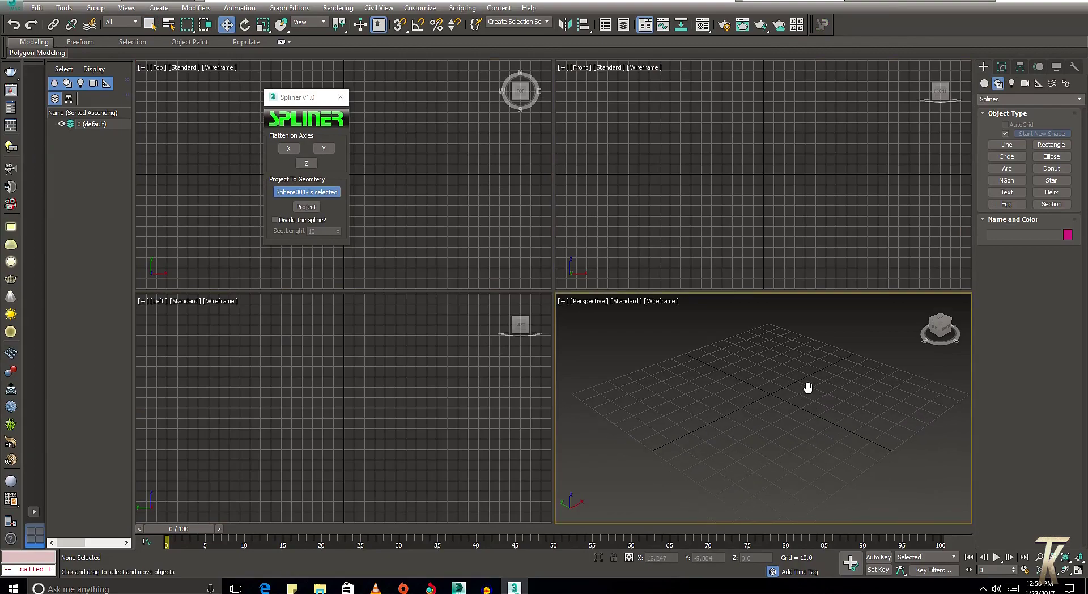
alt+middle_drag(793, 392, 808, 388)
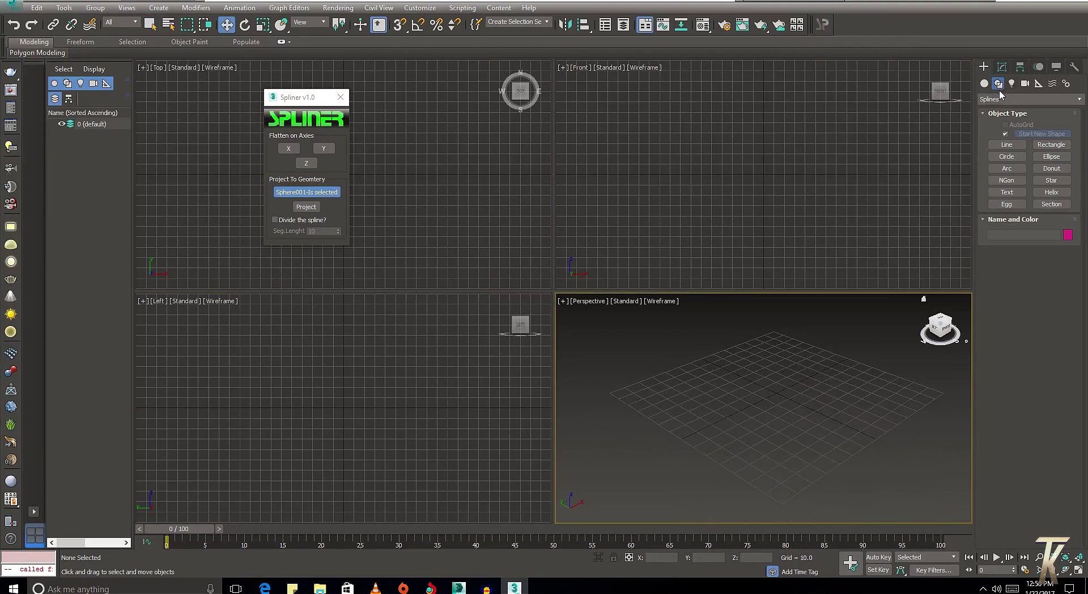
click(1001, 67)
click(984, 67)
click(984, 84)
click(1051, 183)
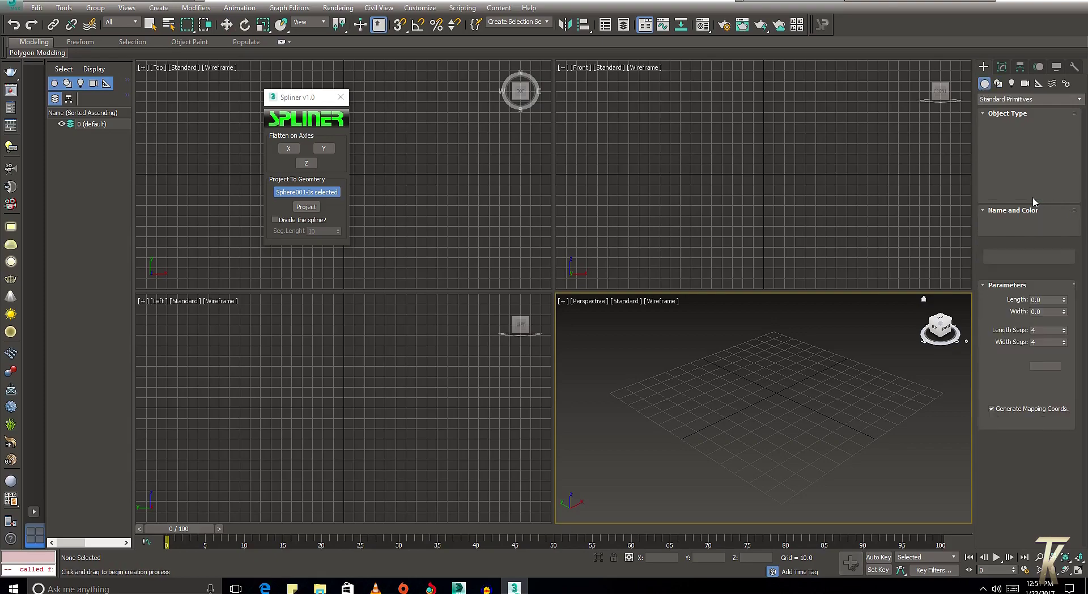
drag(775, 327, 774, 352)
drag(780, 433, 913, 498)
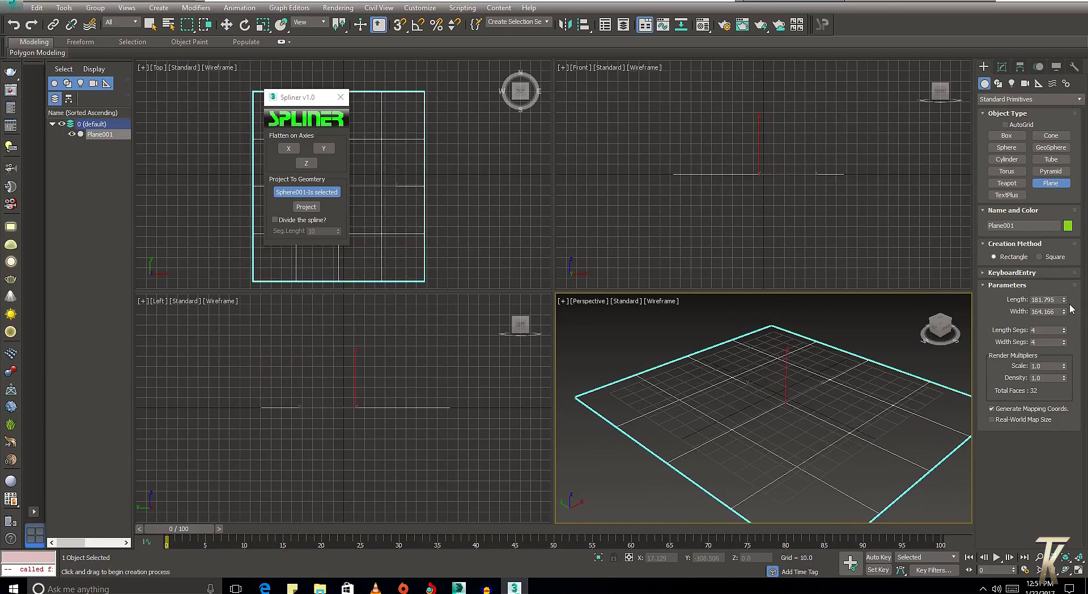
mouse_move(1071, 333)
mouse_down()
mouse_move(1071, 346)
mouse_move(1051, 159)
mouse_up()
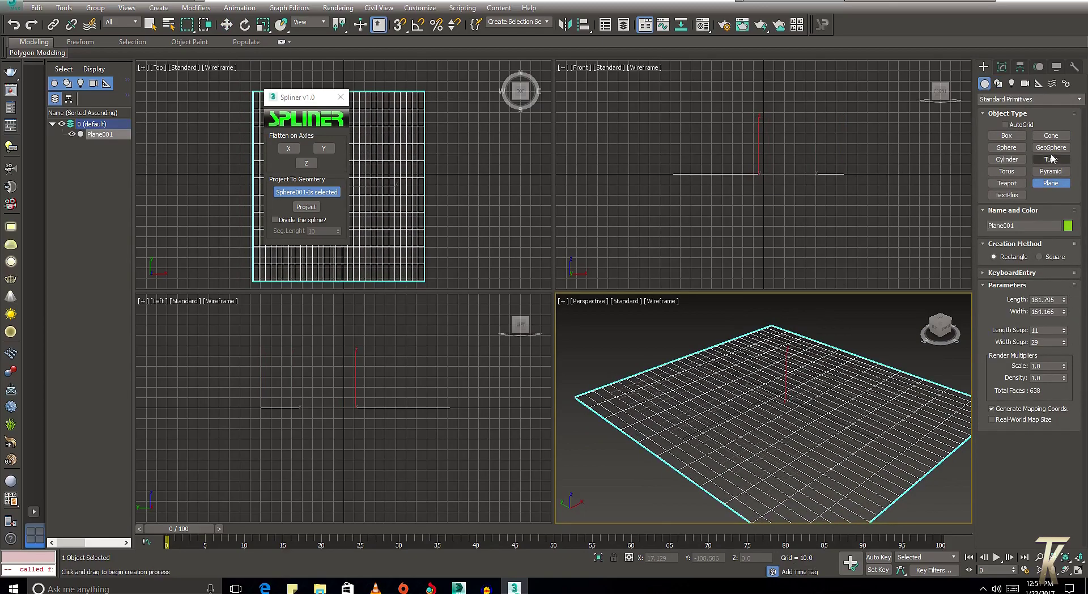
Add a Noise modifier to the plane with Z strength 20.22 and scale 36.0
click(1001, 68)
click(1017, 101)
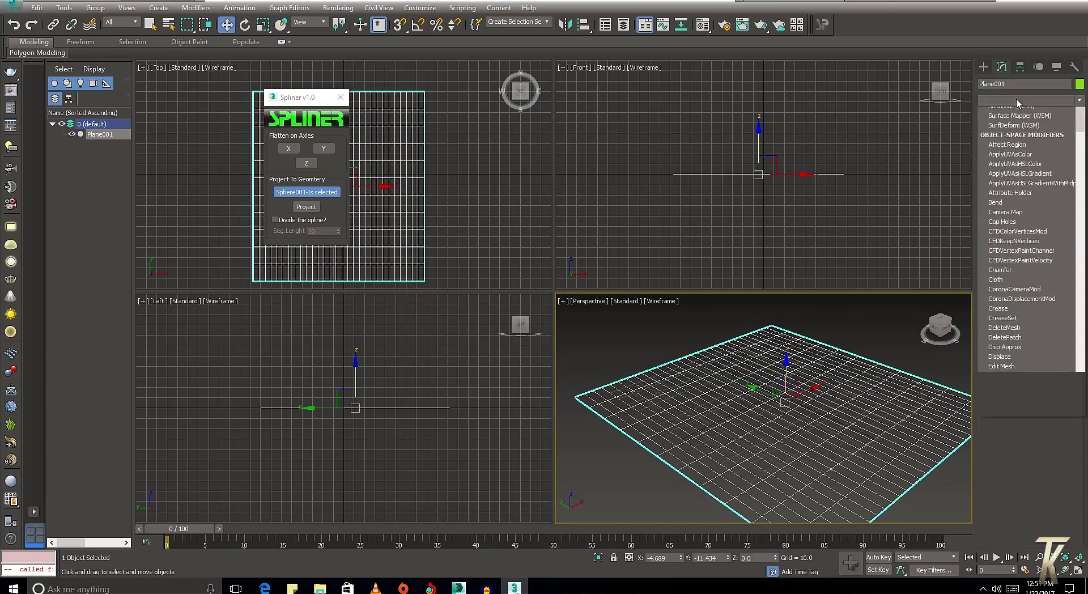
key(n)
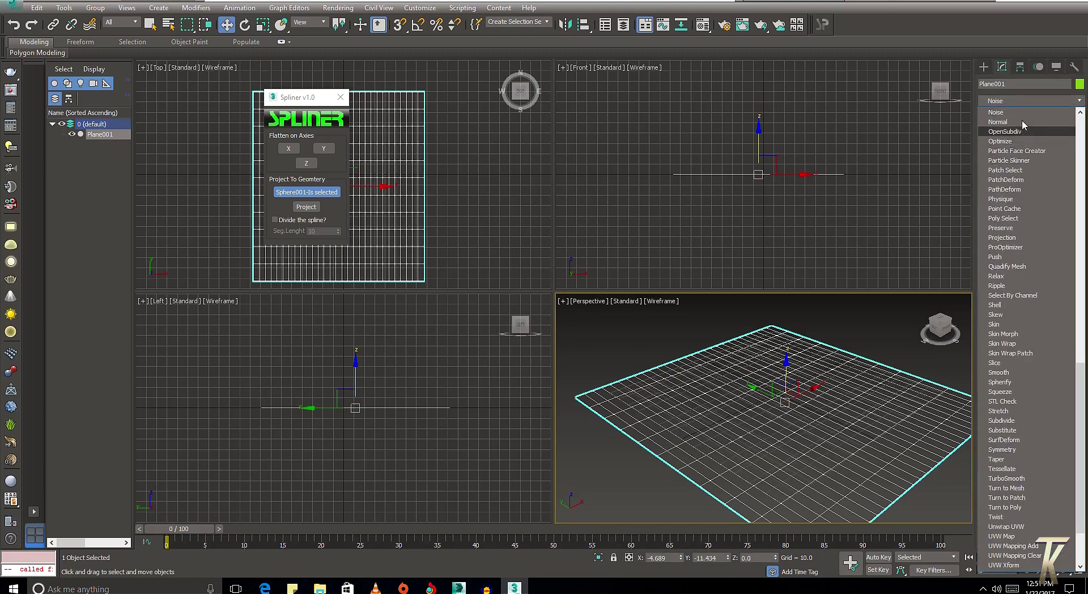
click(1024, 130)
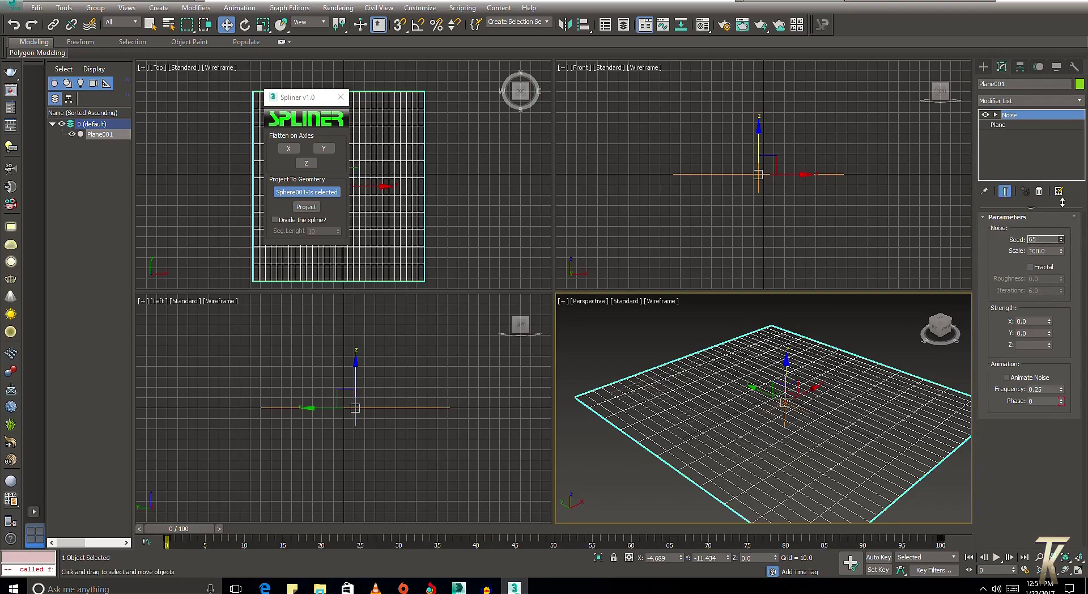
mouse_move(1050, 322)
mouse_down()
mouse_move(1059, 115)
mouse_move(1055, 441)
mouse_up()
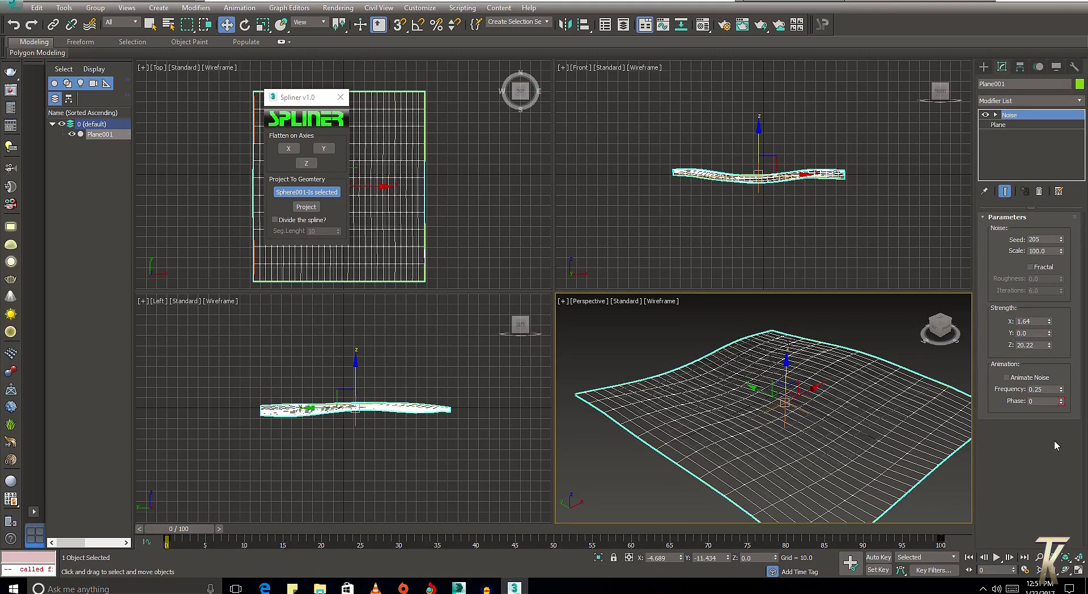
drag(1061, 251, 1066, 289)
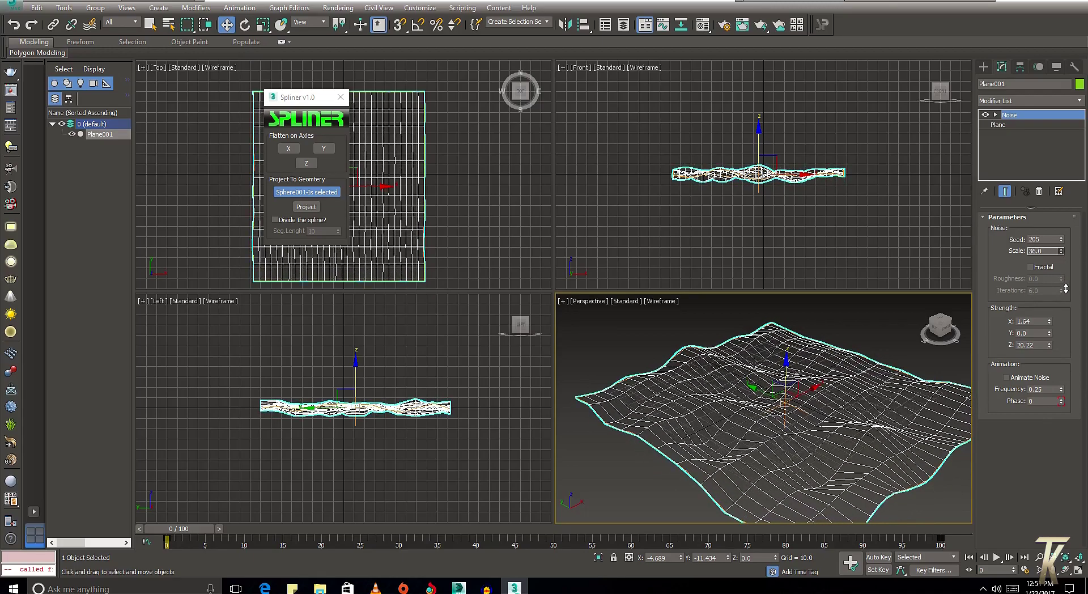
Show the bumpy terrain with smooth shading (F3) in the Perspective view
alt+middle_drag(888, 419, 874, 399)
click(874, 400)
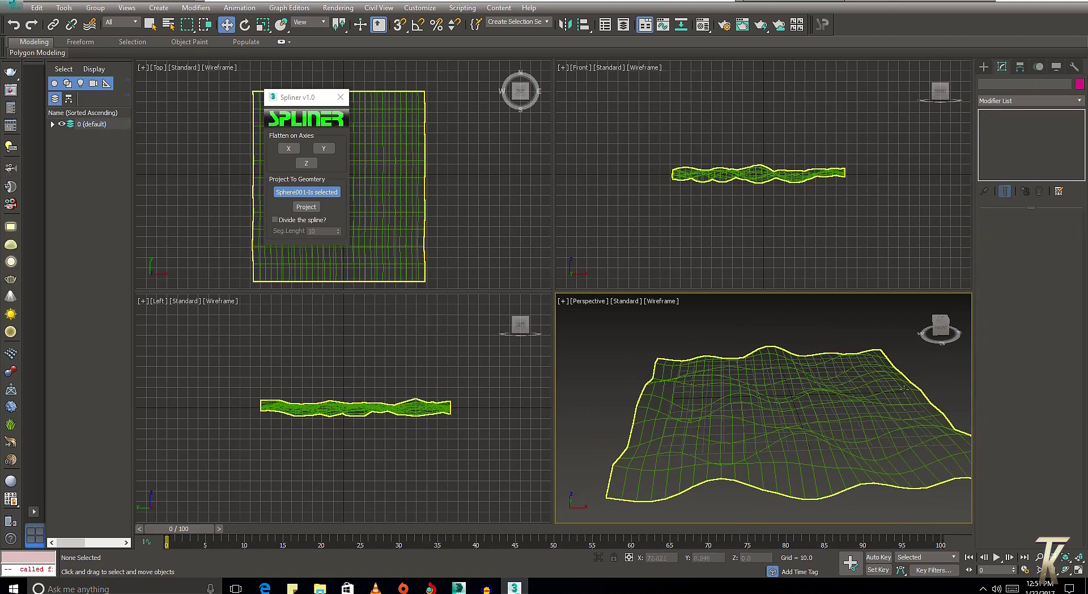
key(F3)
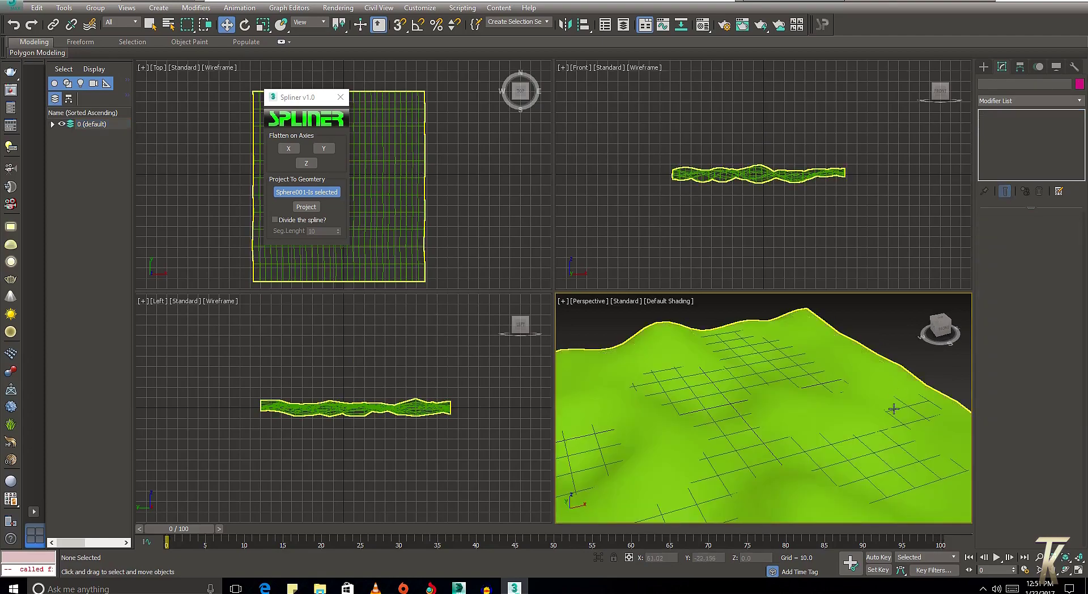
alt+middle_drag(894, 408, 704, 368)
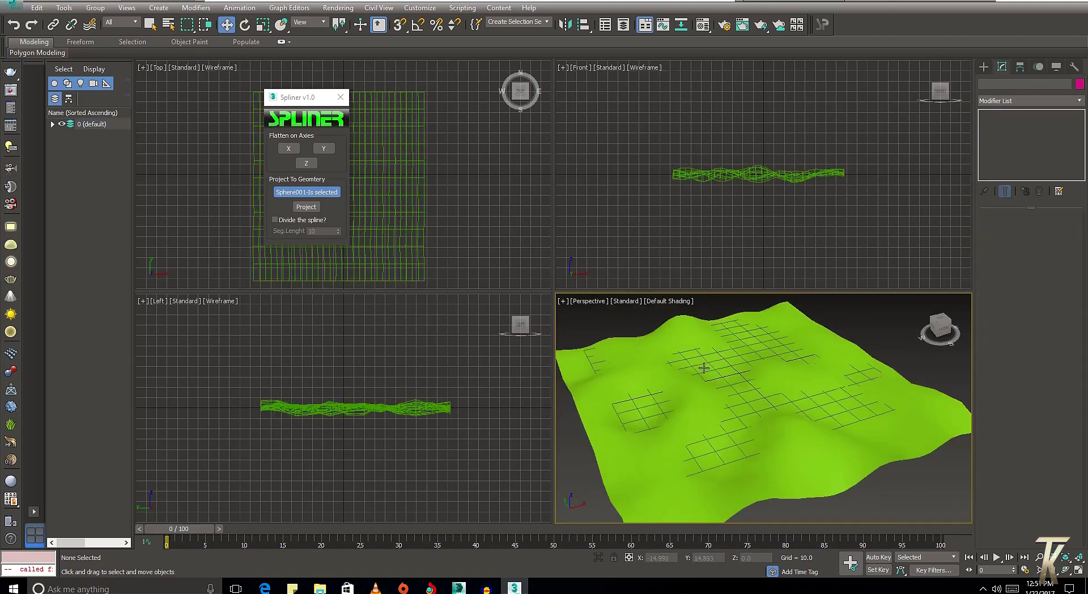
click(983, 67)
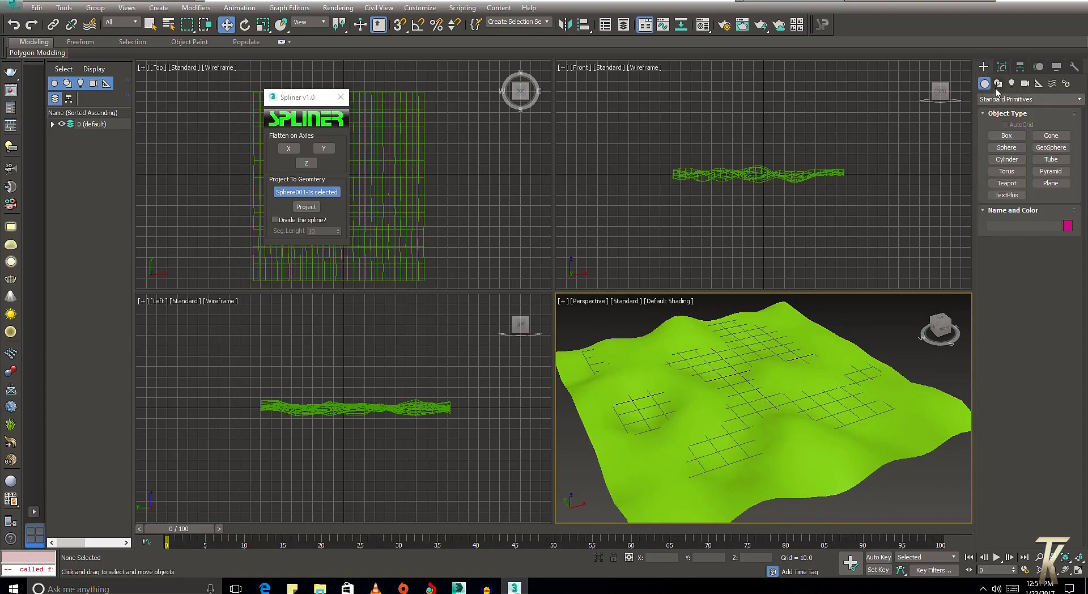
Start a Line in the Top view with curved vertices down the plane's left and bottom
click(998, 83)
click(1004, 145)
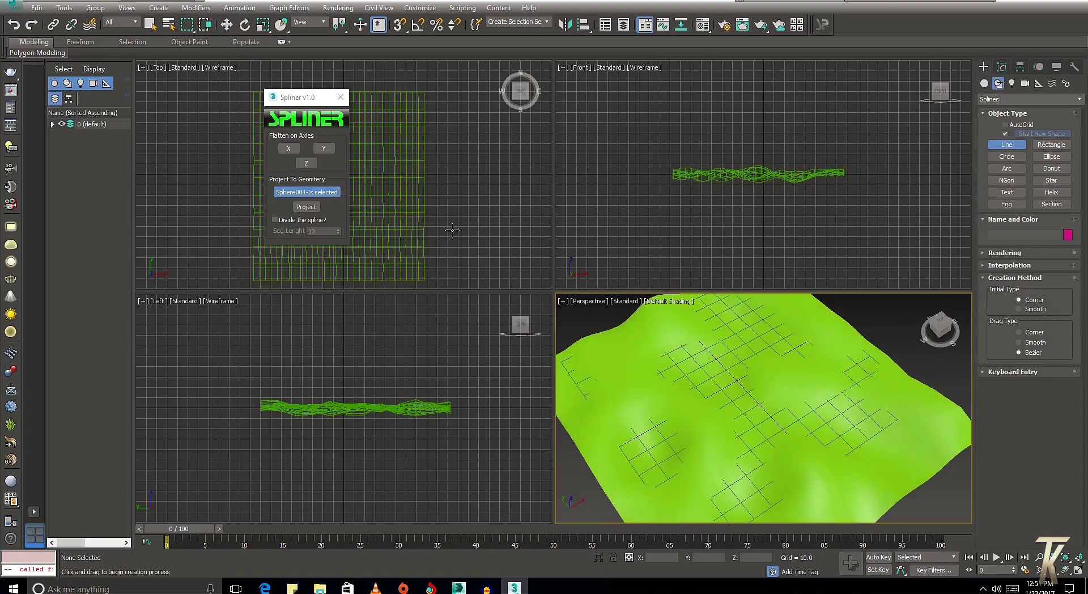
middle_drag(391, 206, 484, 198)
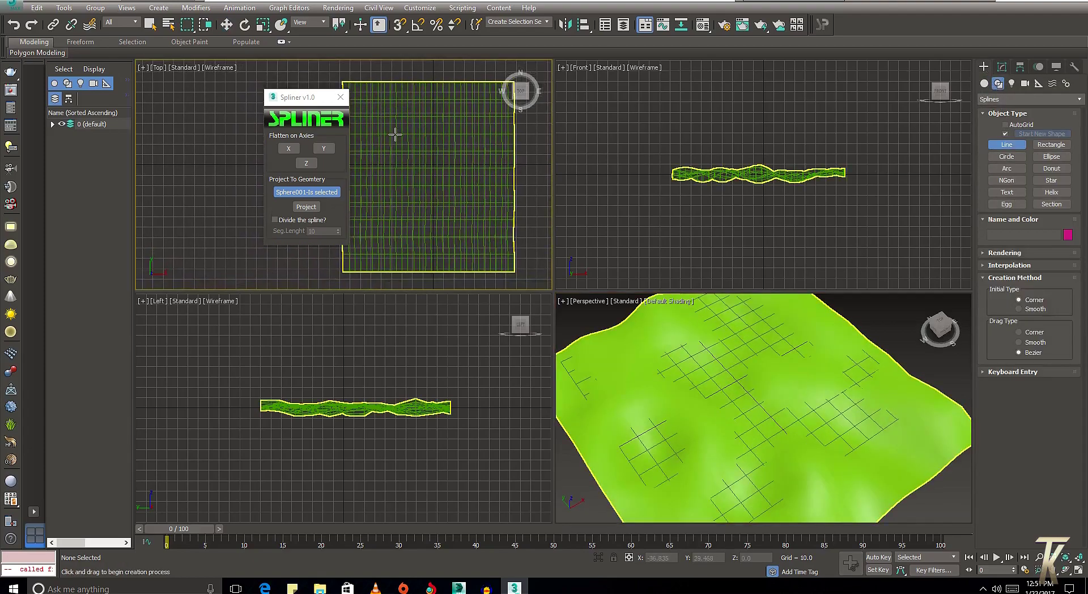
click(388, 116)
drag(371, 214, 381, 231)
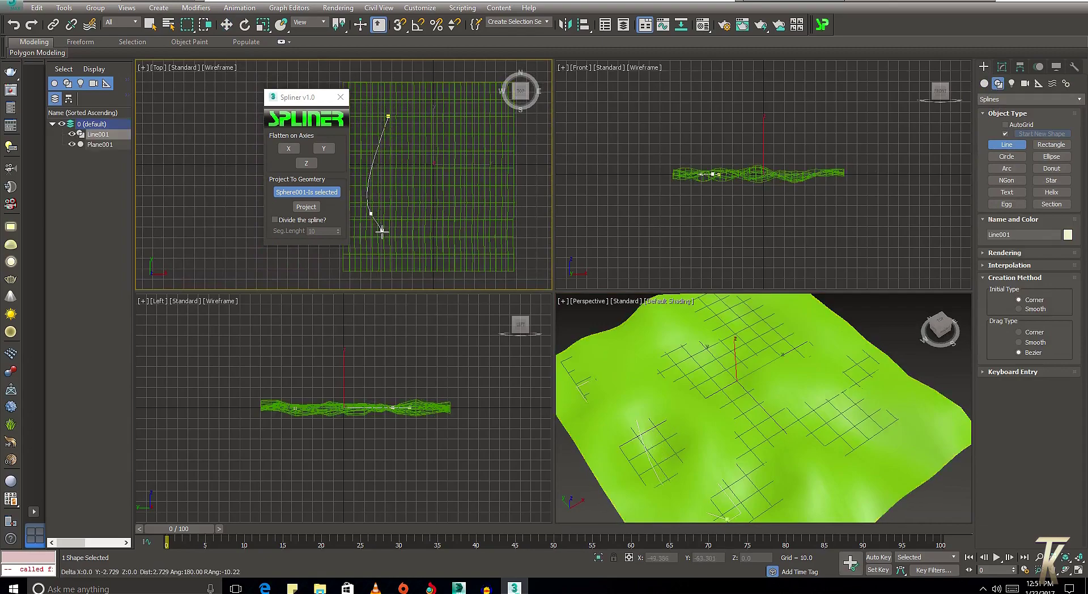
drag(442, 264, 484, 244)
Add vertices around the right, top and an inward loop, then close the spline
click(509, 182)
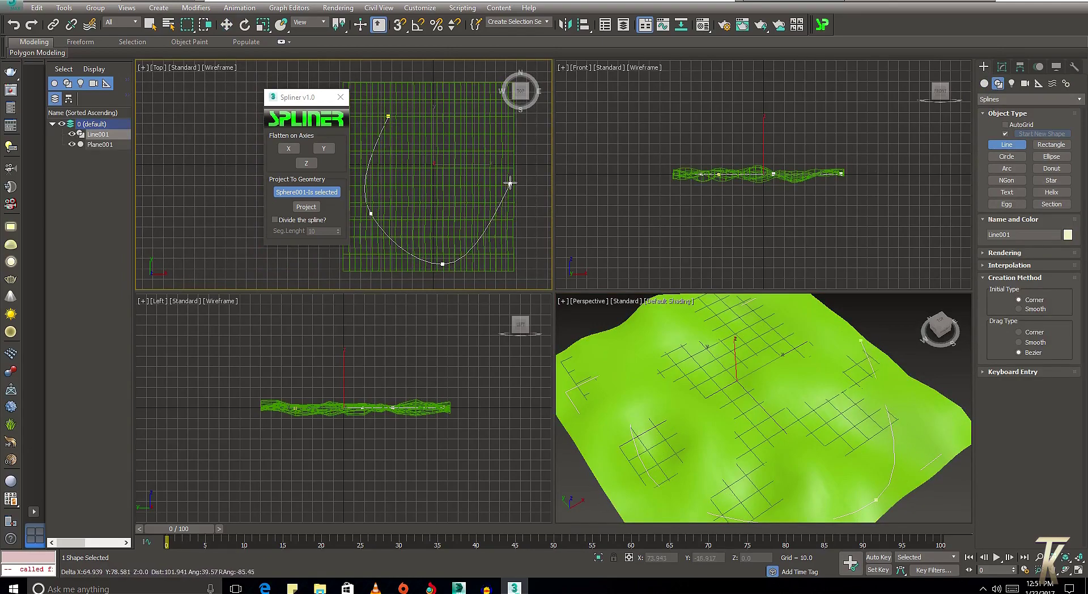
click(489, 114)
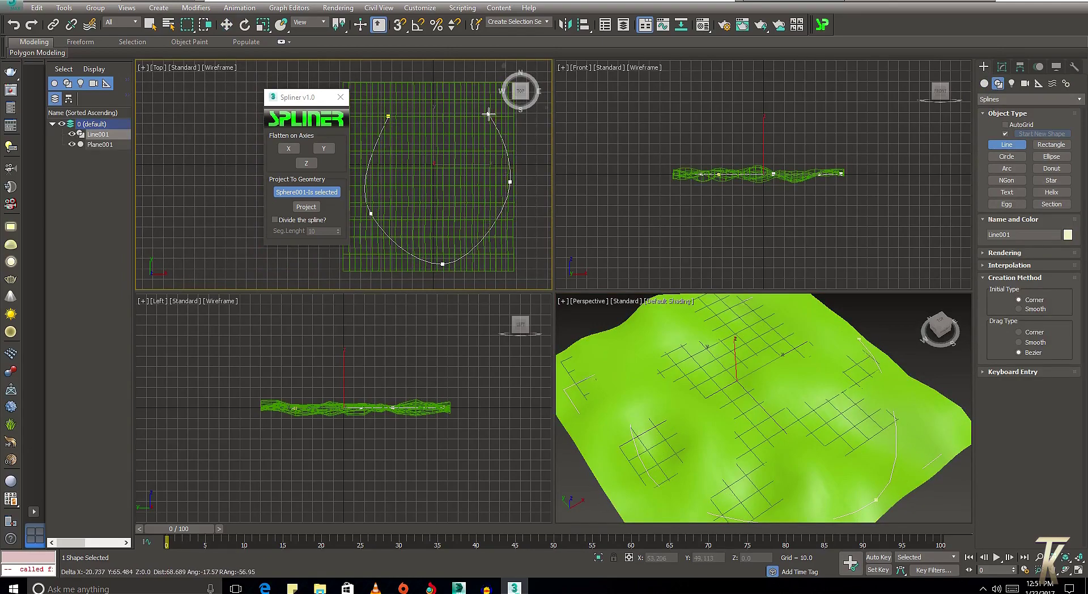
click(431, 101)
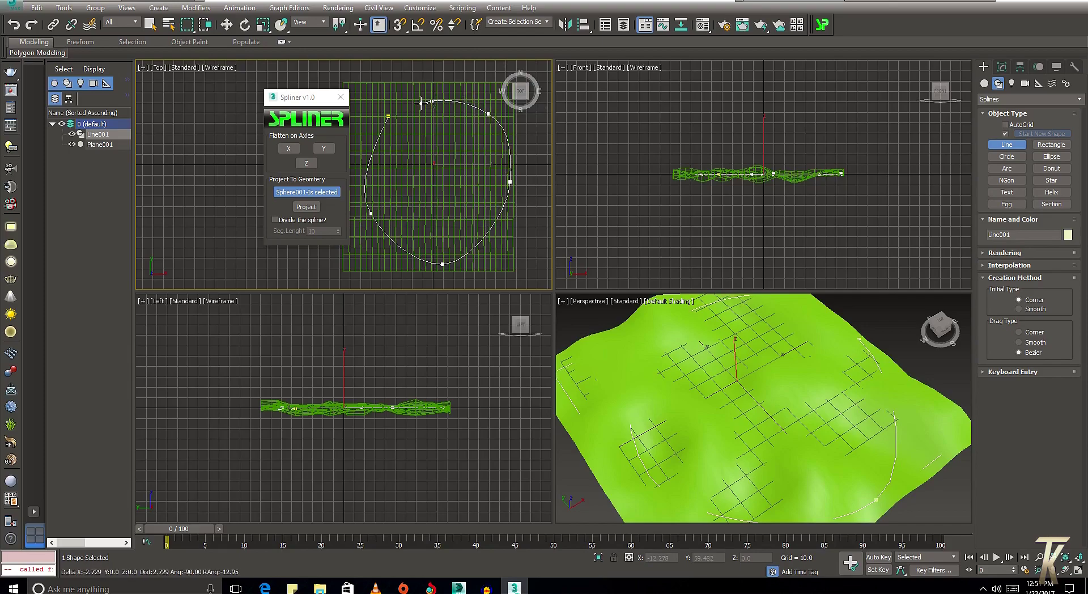
click(421, 137)
click(417, 179)
click(398, 146)
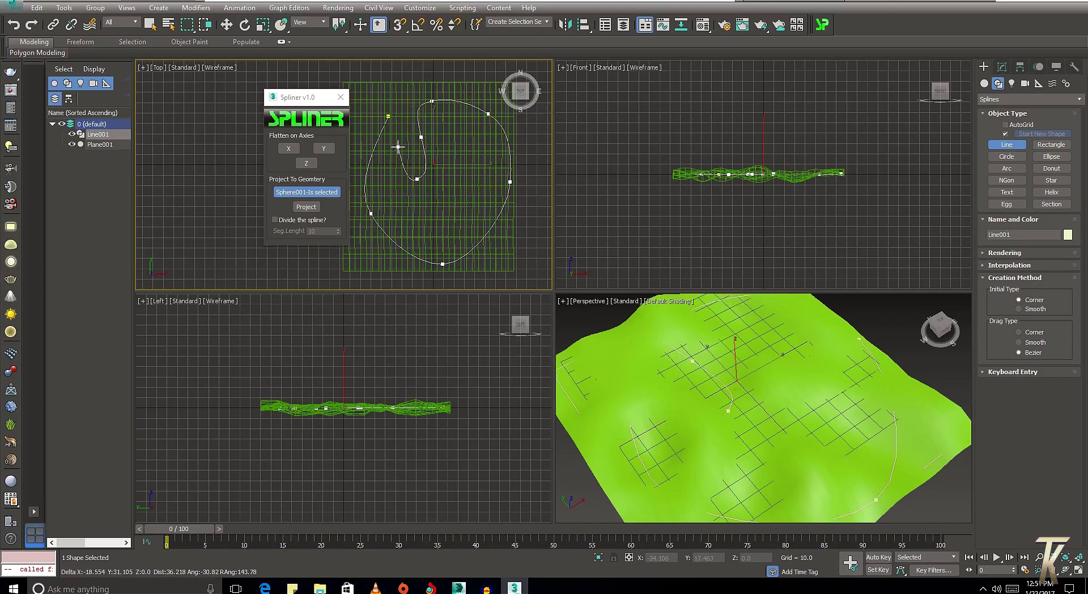
click(388, 116)
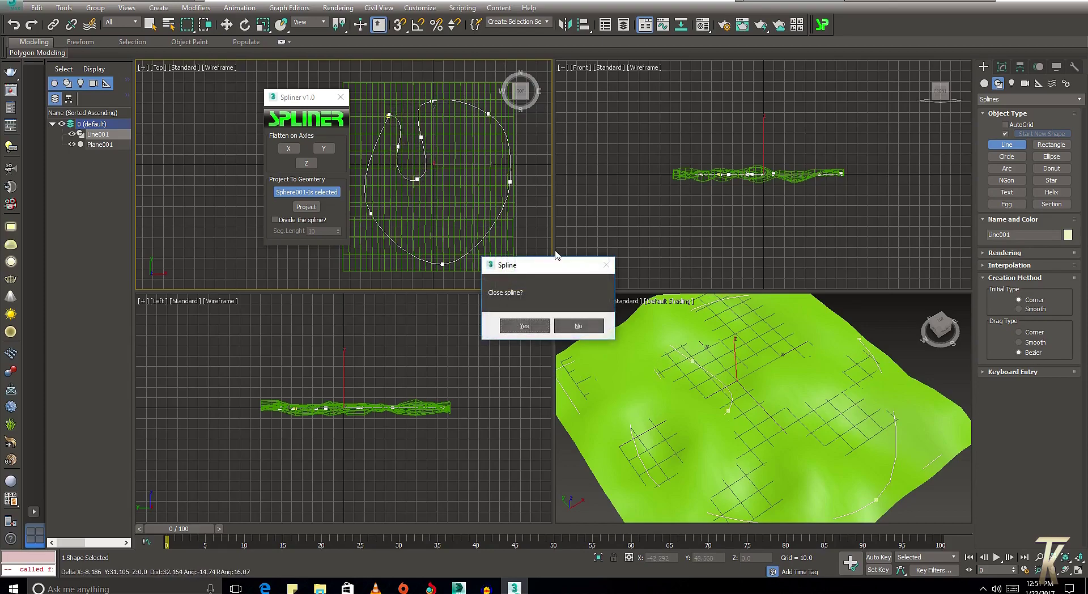
click(541, 329)
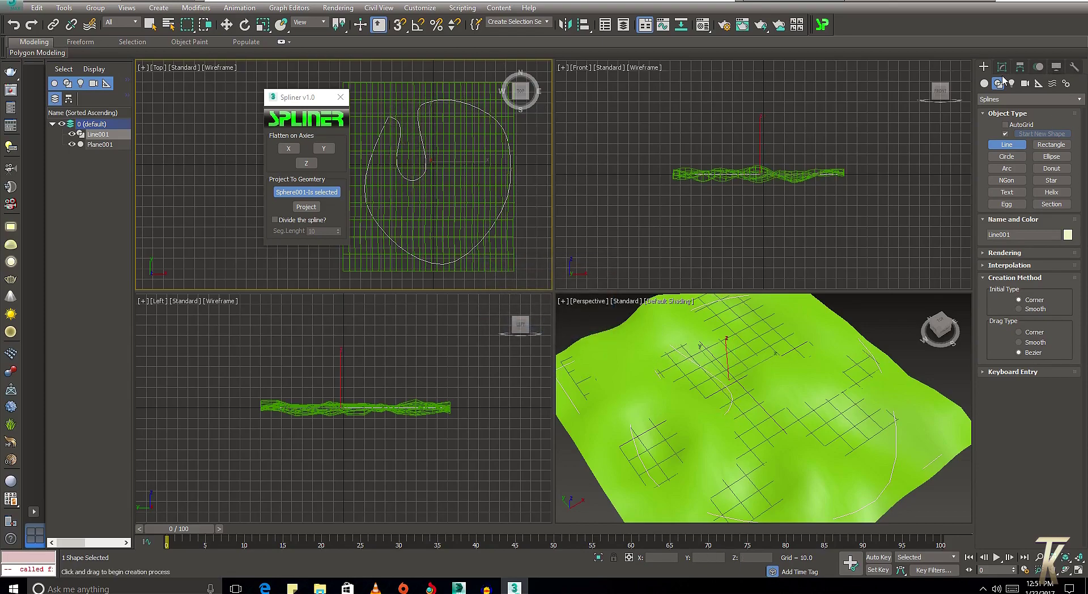
Enter Line001's Segment sub-object level and select all segments
key(w)
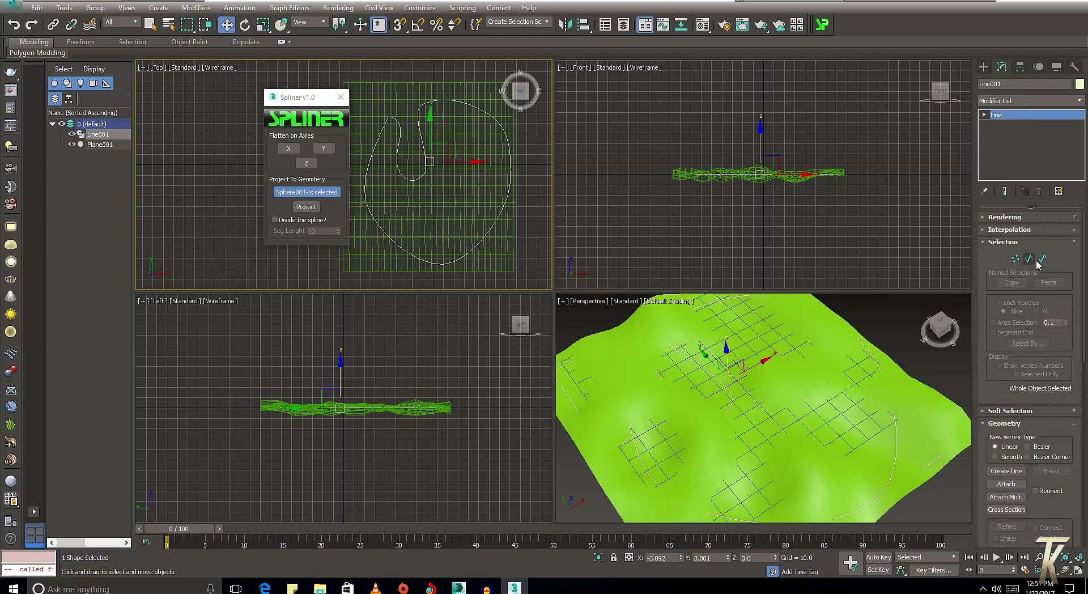
click(1029, 259)
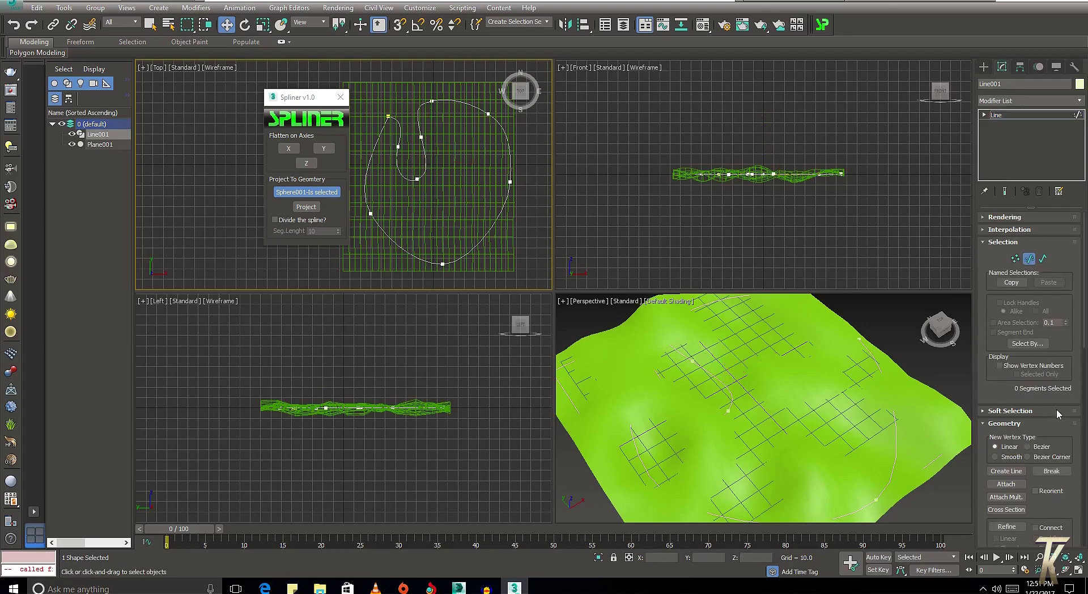
scroll(1056, 409, down, 5)
scroll(1052, 329, down, 5)
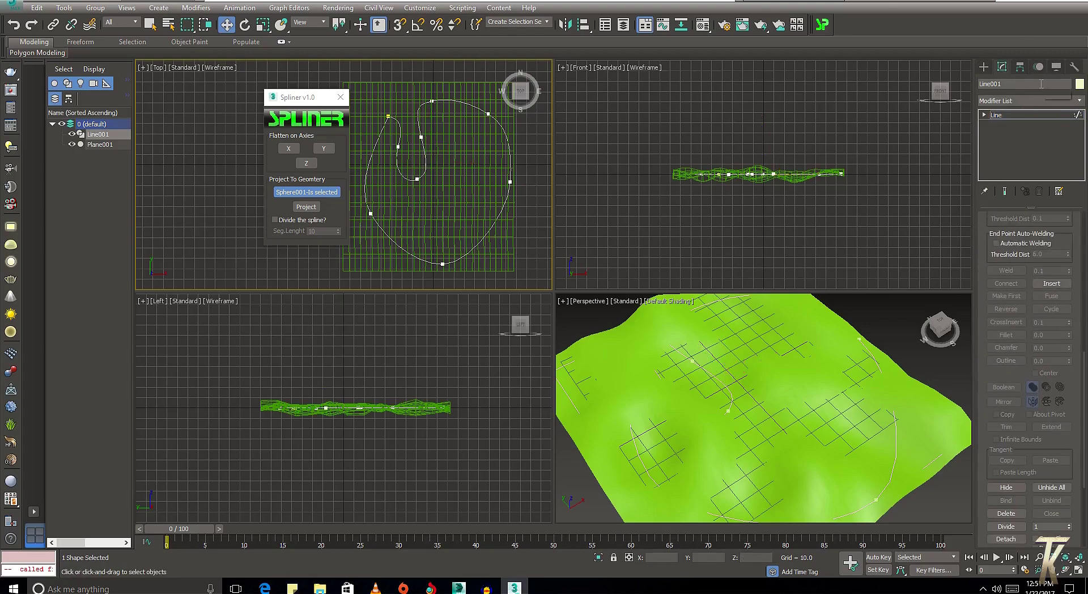
key(ctrl+a)
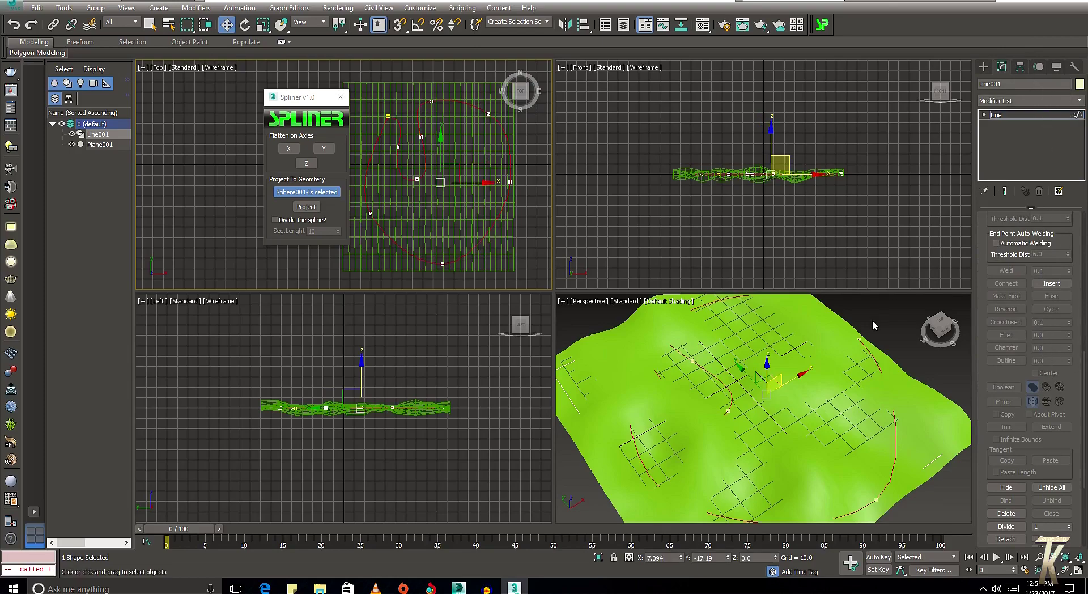
drag(1014, 377, 1032, 217)
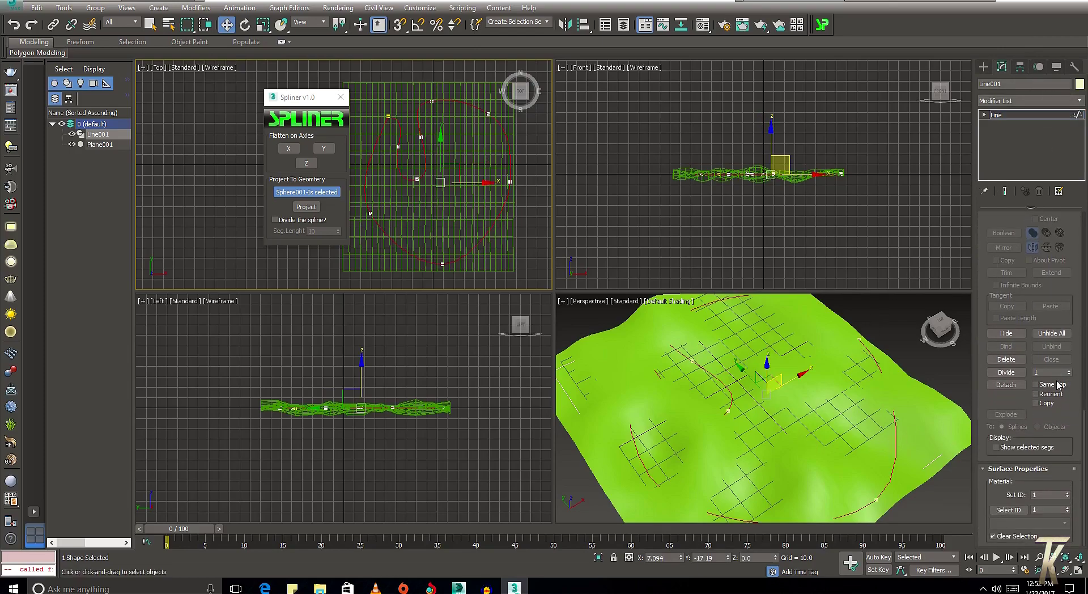
At Spline level, outline the path about 4.0 units wide, then exit sub-object mode
click(983, 115)
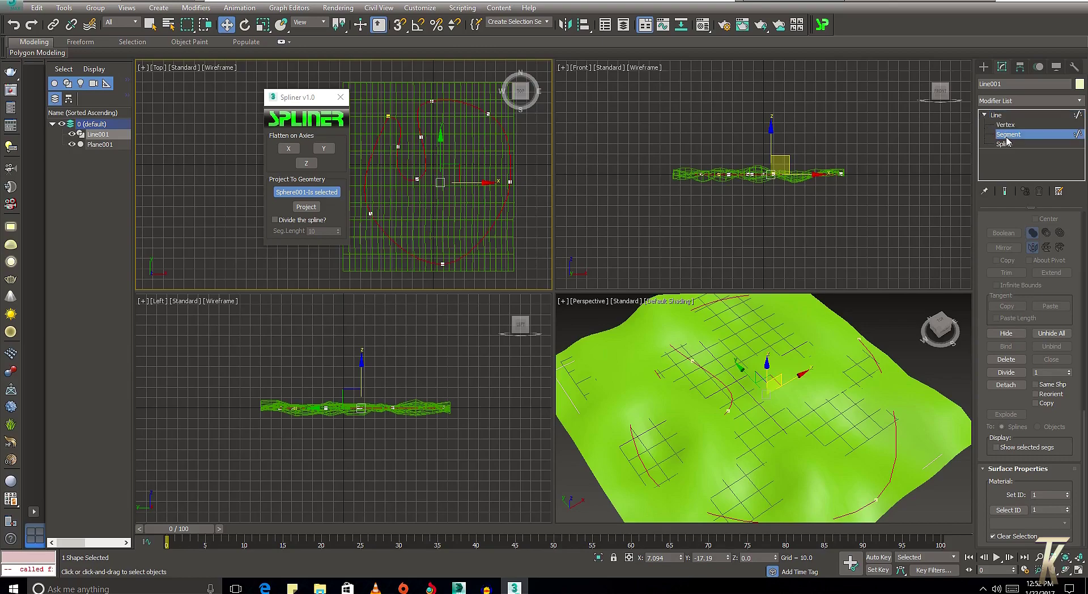
click(1006, 144)
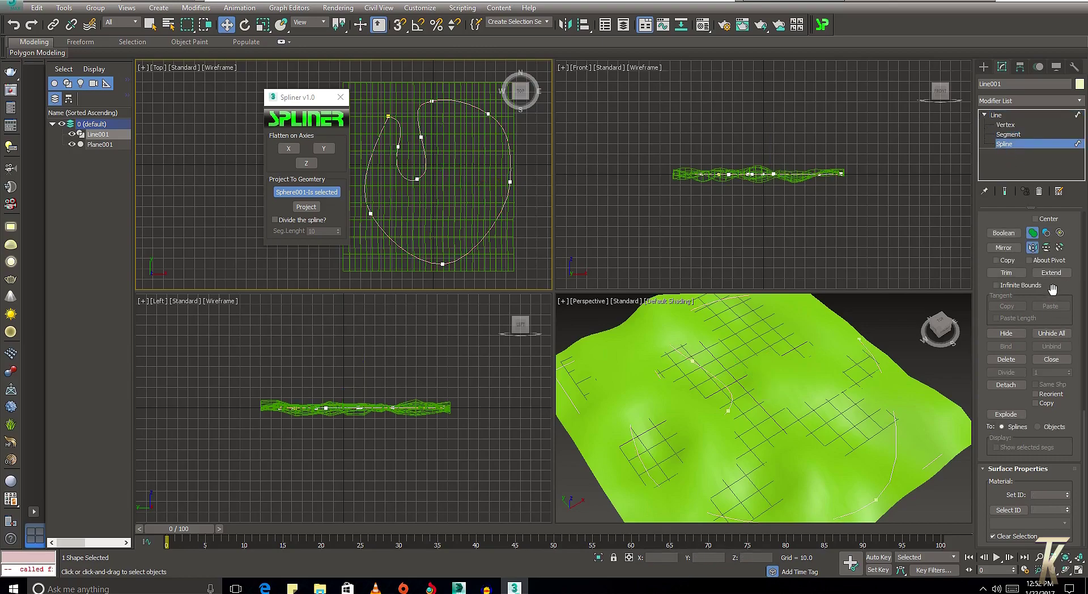
drag(1052, 289, 1070, 393)
drag(1069, 319, 1060, 317)
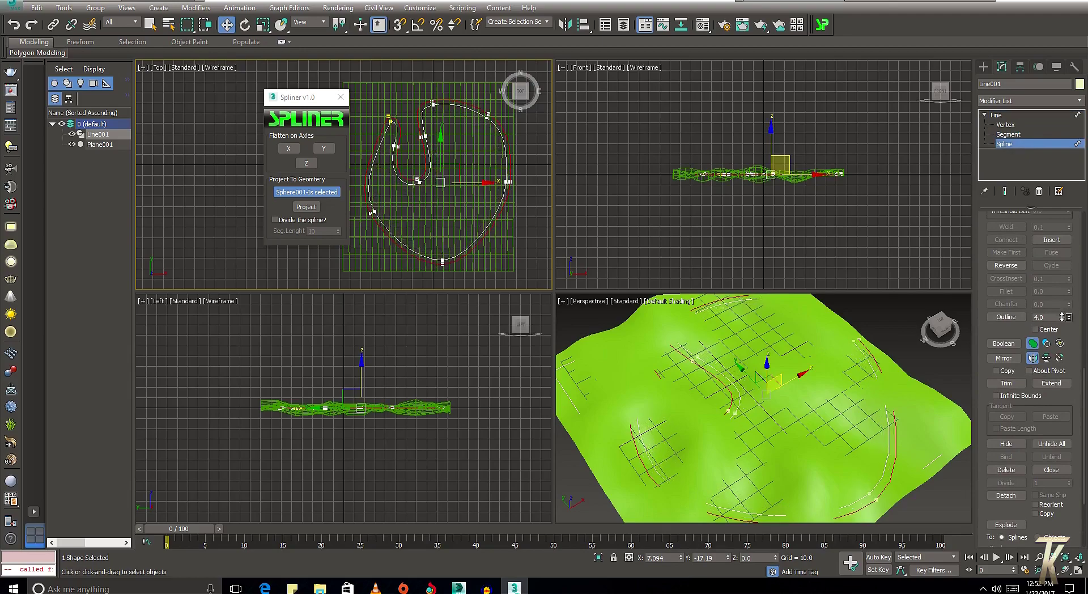
click(924, 300)
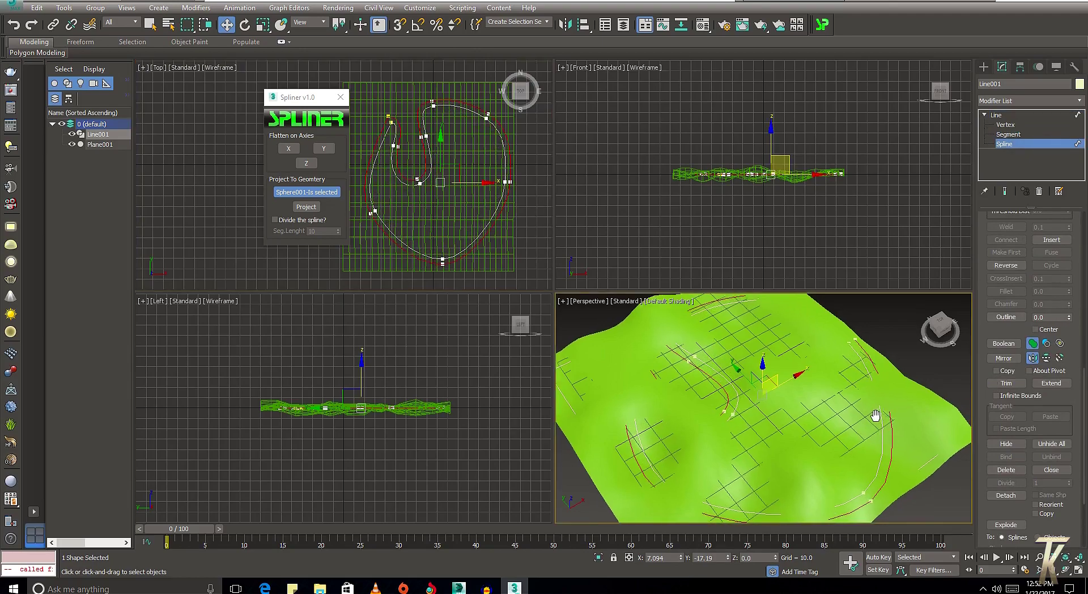
click(1007, 117)
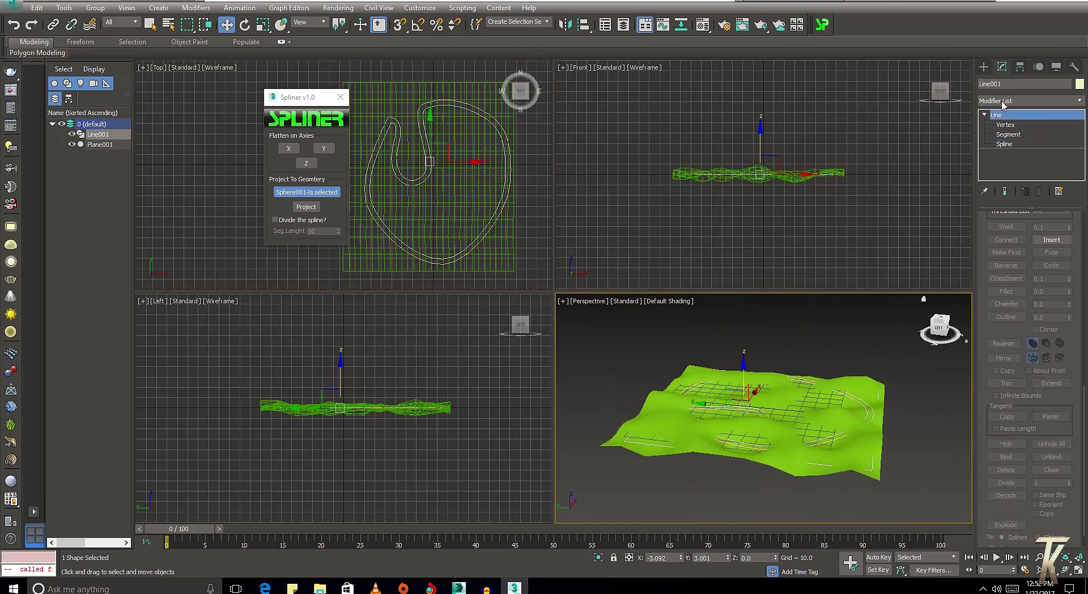
click(984, 66)
With Line001 selected, pick Plane001 in Spliner and project the path onto the terrain
alt+middle_drag(736, 419, 783, 418)
scroll(783, 417, up, 3)
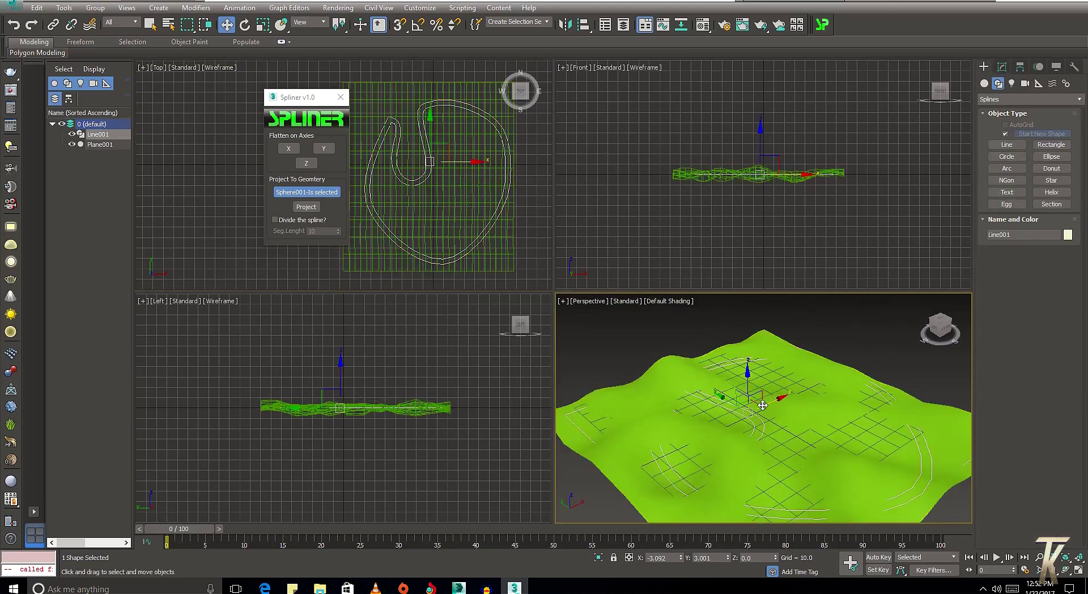
drag(762, 391, 773, 363)
click(834, 409)
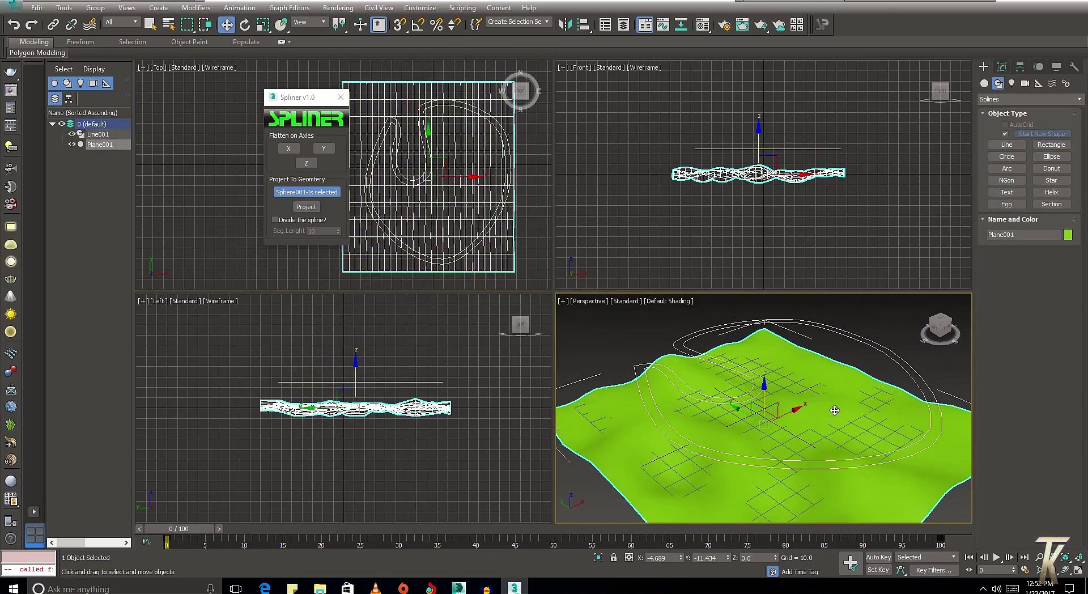
click(876, 344)
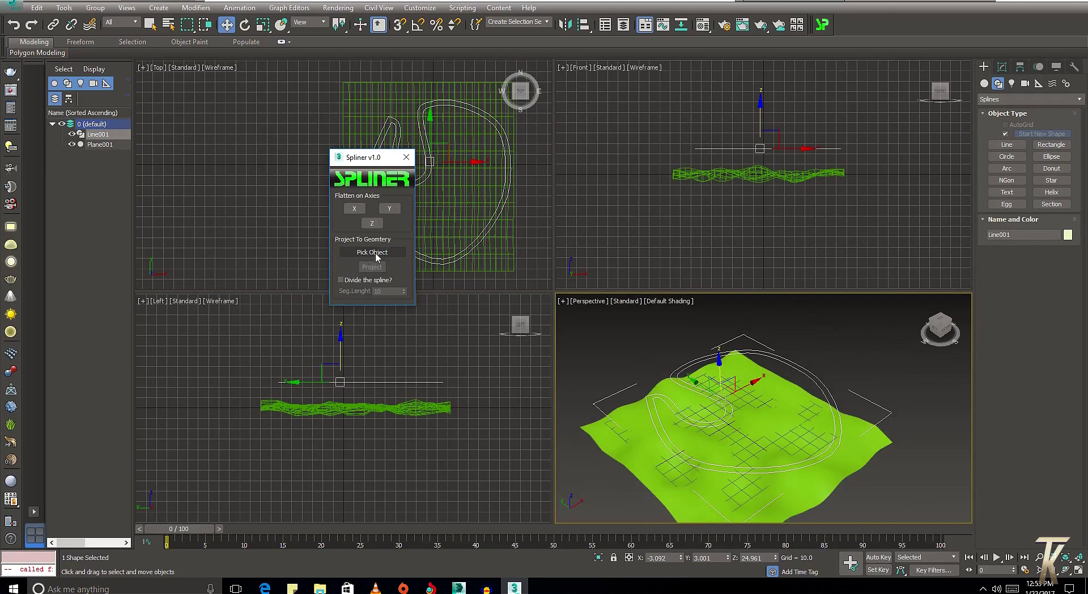
click(810, 446)
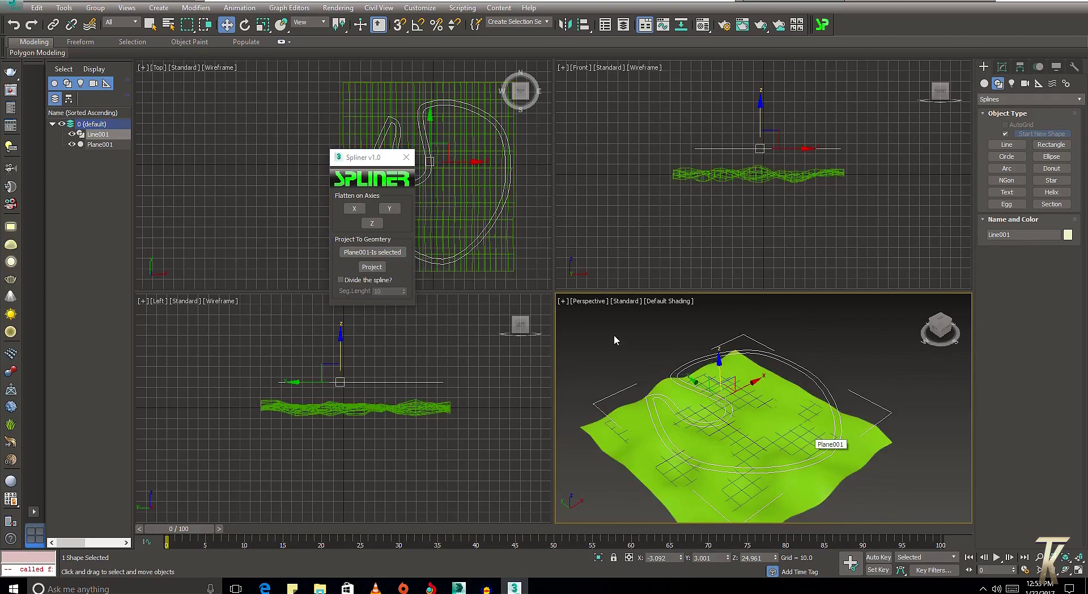
alt+middle_drag(750, 374, 766, 369)
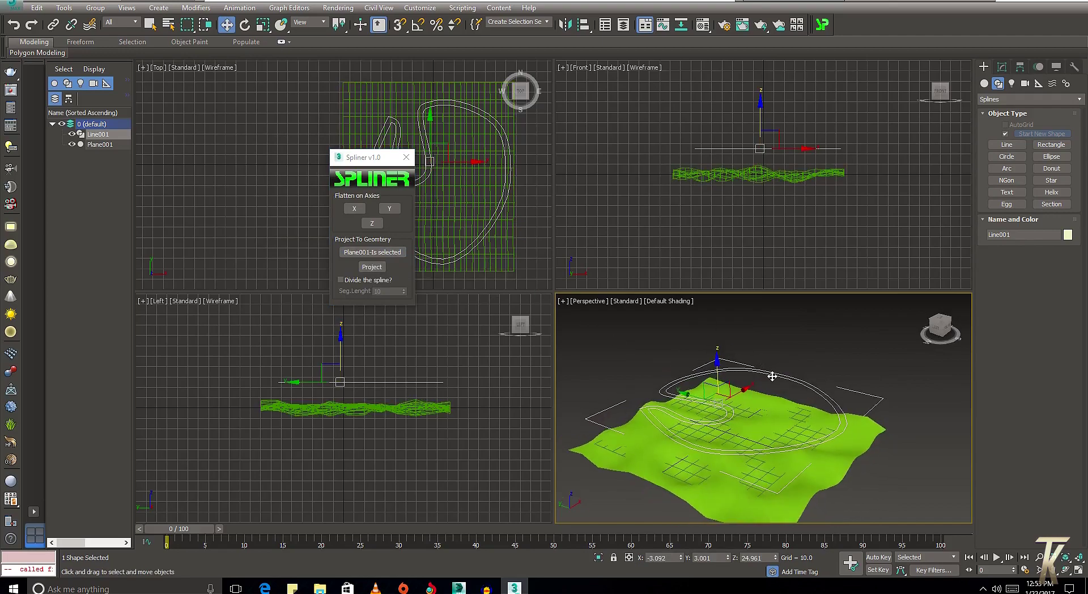
click(372, 267)
mouse_move(882, 511)
alt+middle_down()
mouse_move(988, 497)
mouse_move(688, 500)
mouse_move(700, 523)
mouse_move(630, 487)
mouse_move(568, 504)
mouse_move(638, 515)
mouse_move(1017, 510)
alt+middle_up()
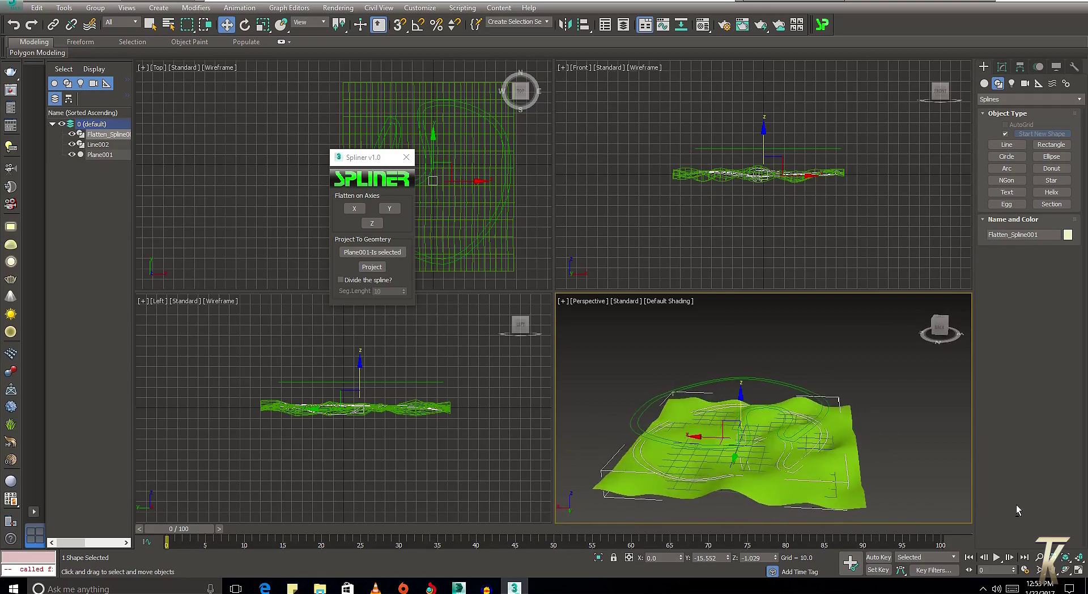
scroll(1017, 508, up, 3)
Undo the previous projection, removing Flatten_Spline001, and select Plane001
mouse_move(925, 508)
alt+middle_down()
mouse_move(846, 460)
mouse_move(858, 447)
alt+middle_up()
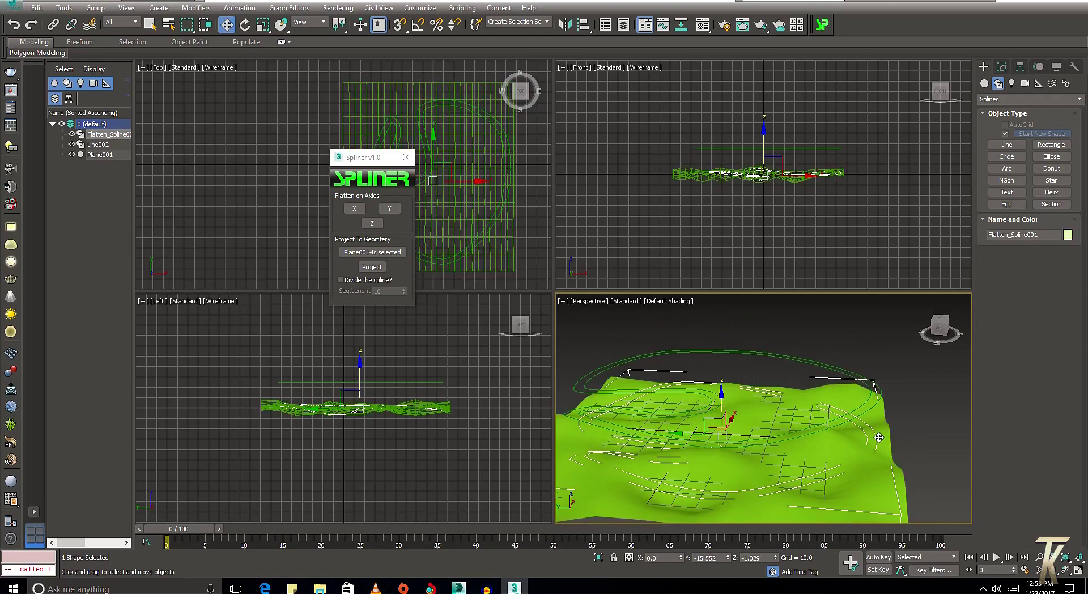
key(Delete)
click(868, 452)
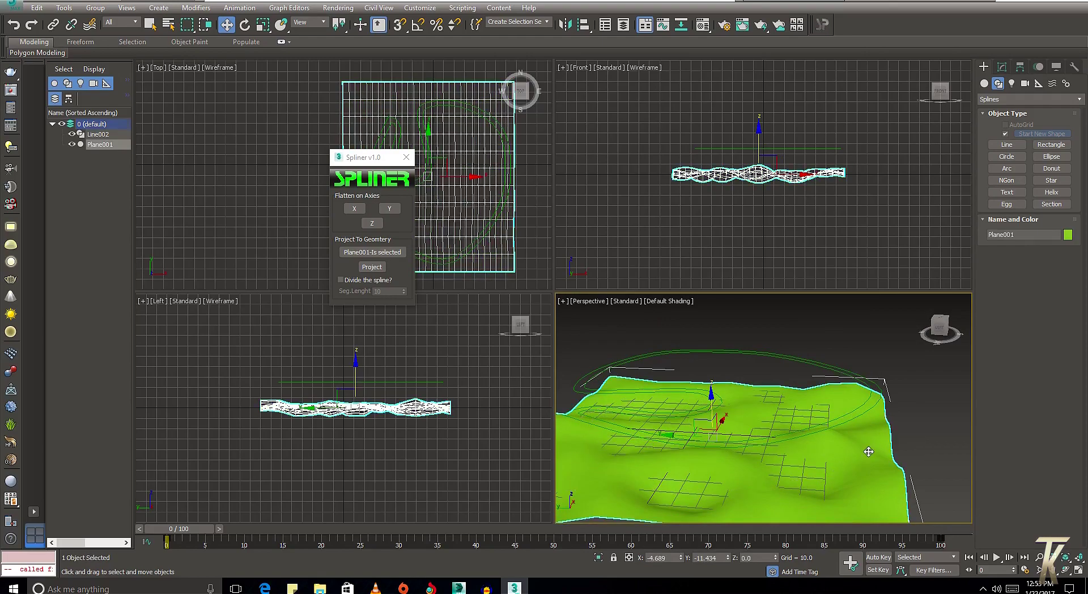
Turn on 'Divide the spline?' at segment length 100 and project Line002 again
click(341, 280)
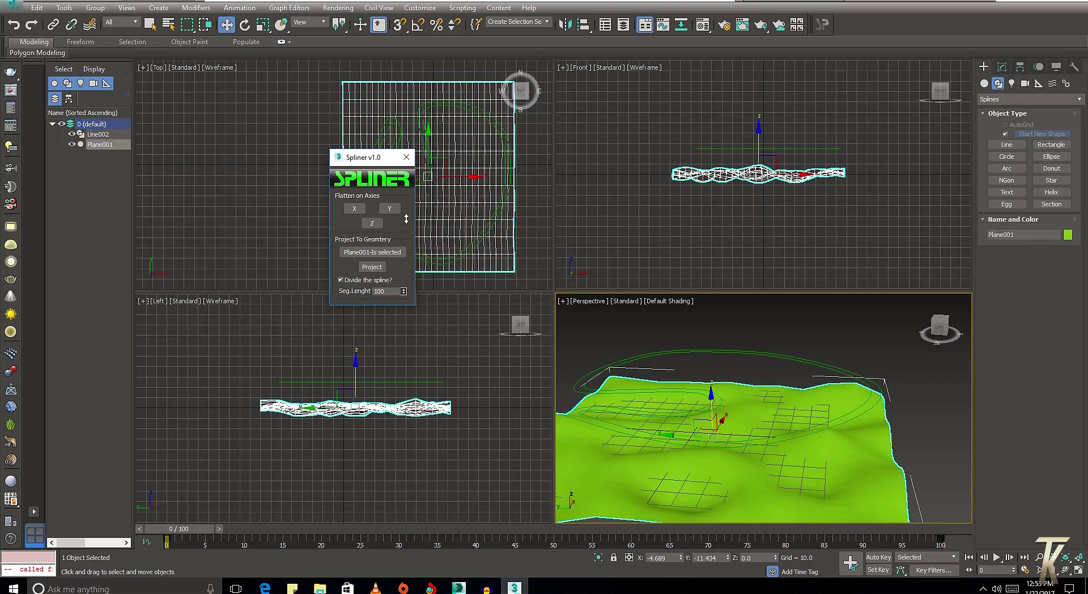
alt+middle_drag(703, 464, 739, 491)
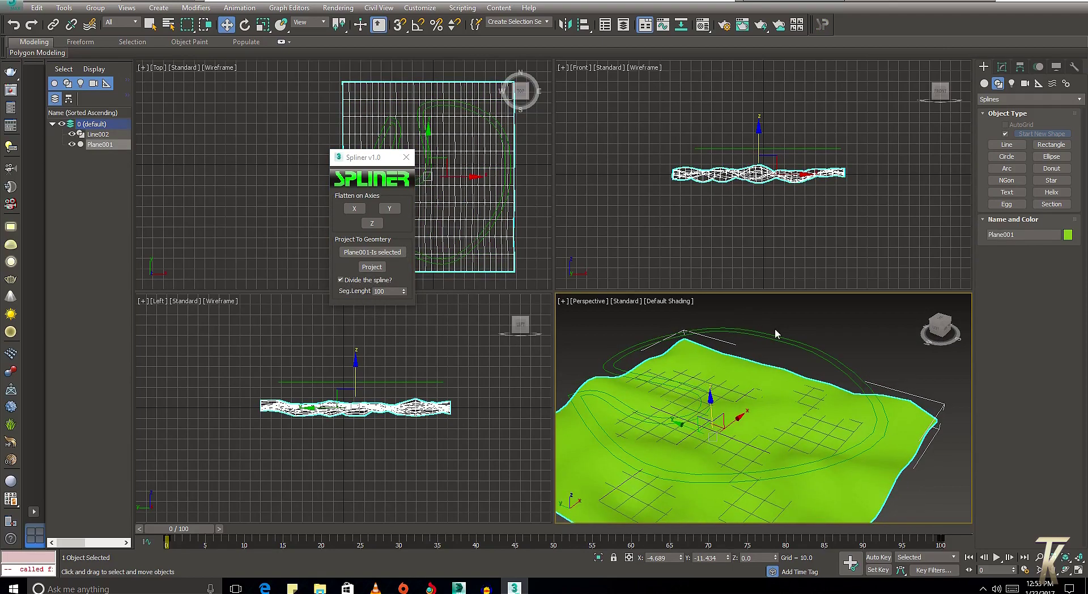
alt+middle_drag(806, 479, 737, 396)
key(z)
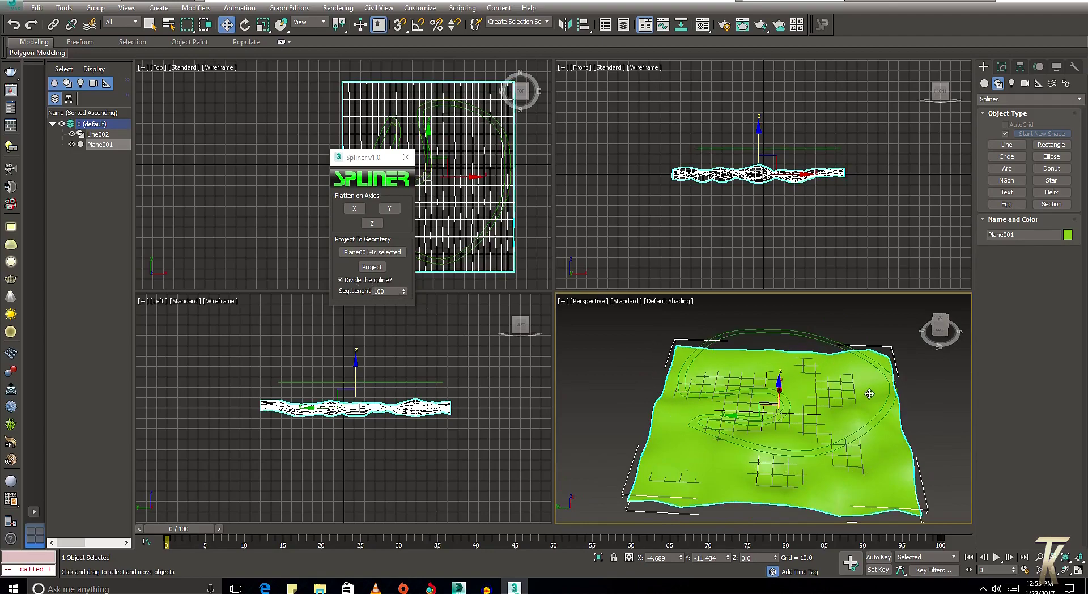
alt+middle_drag(870, 394, 827, 402)
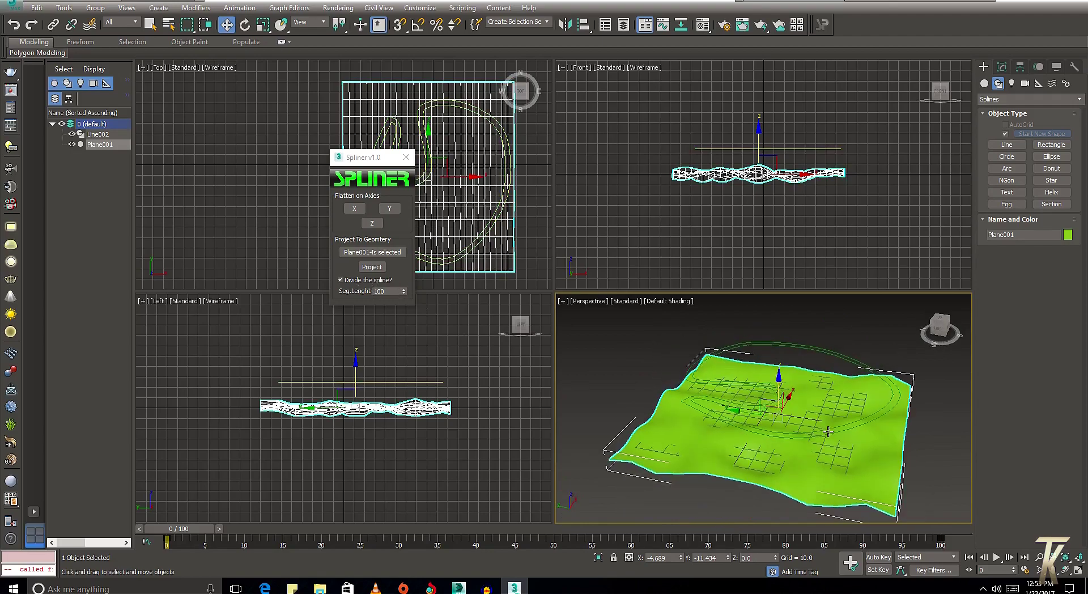
click(369, 269)
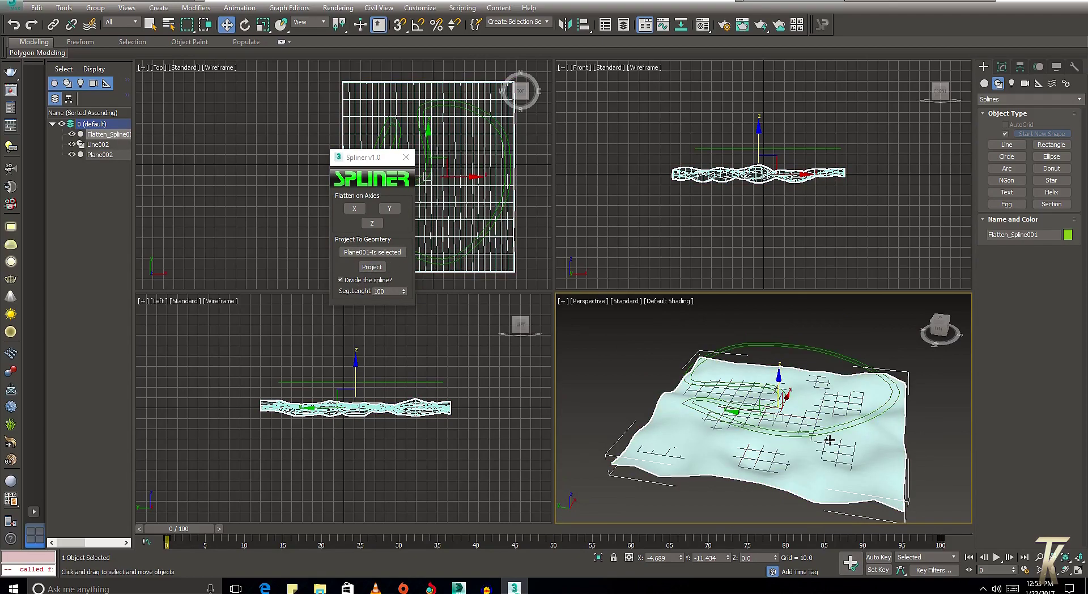
Select Line002, then terrain Plane002, and run the Spliner projection again
scroll(828, 441, up, 2)
scroll(766, 441, up, 3)
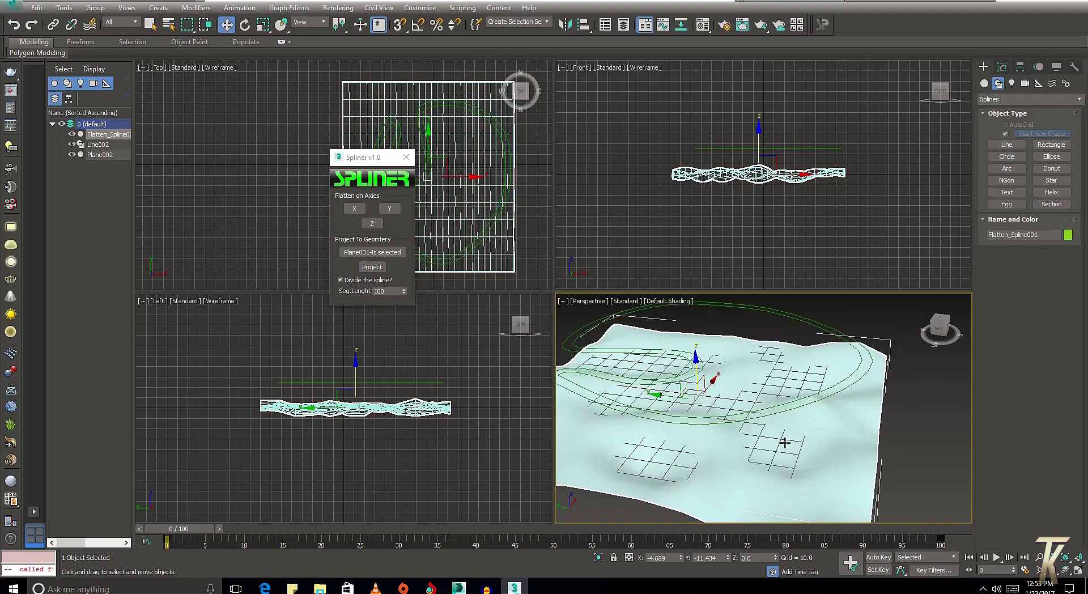
click(809, 399)
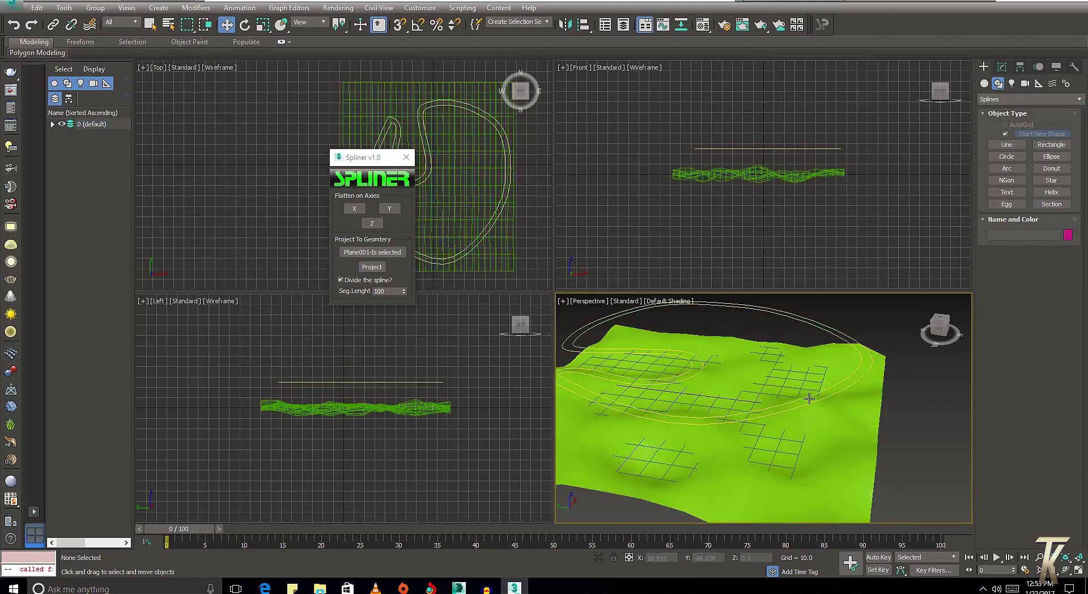
click(369, 268)
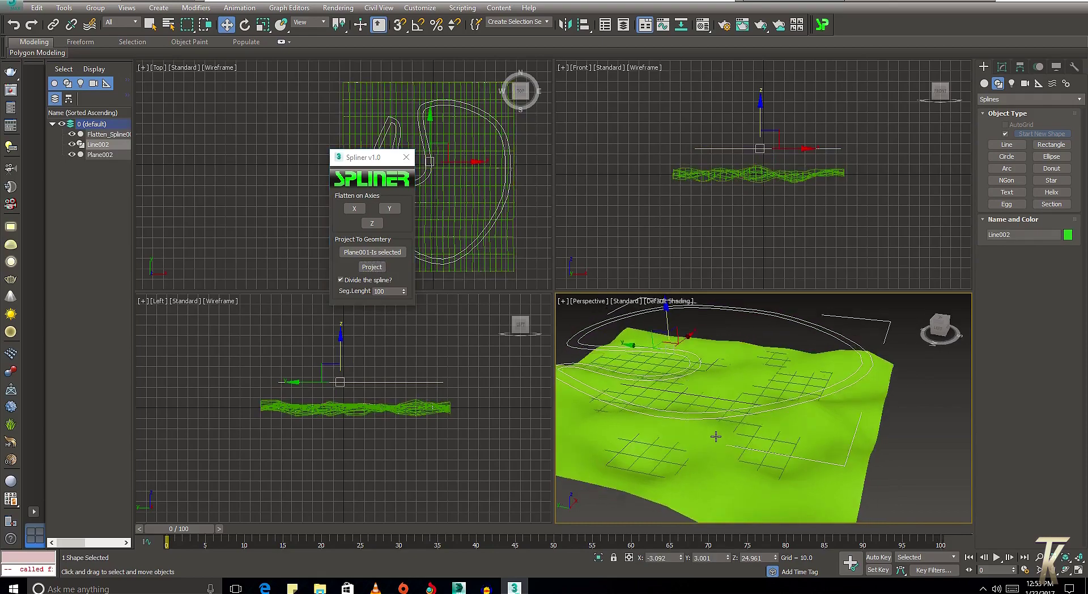
alt+middle_drag(729, 439, 771, 420)
click(772, 421)
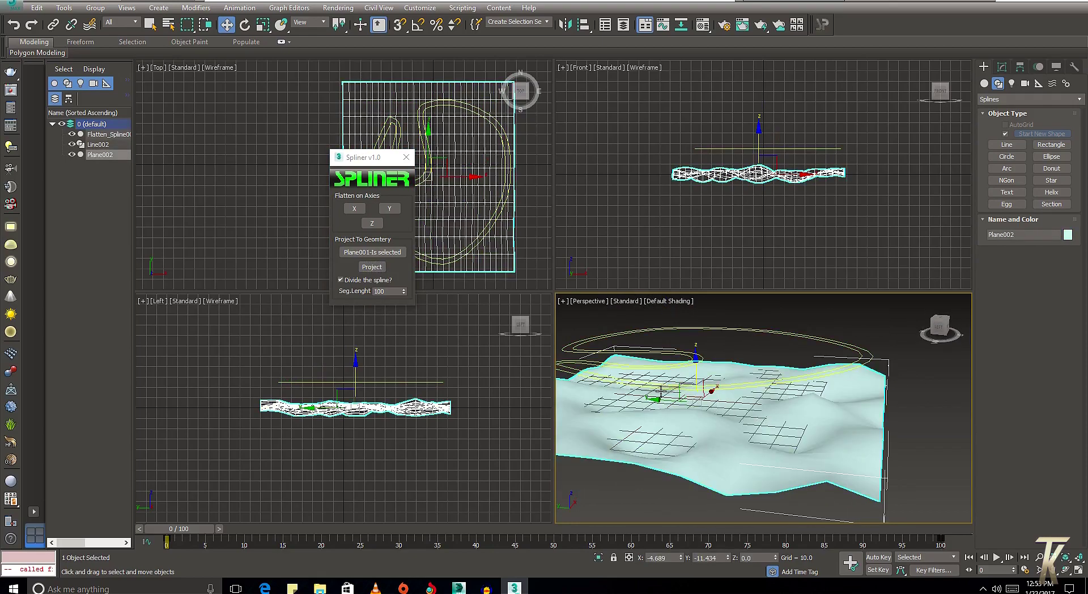
click(369, 270)
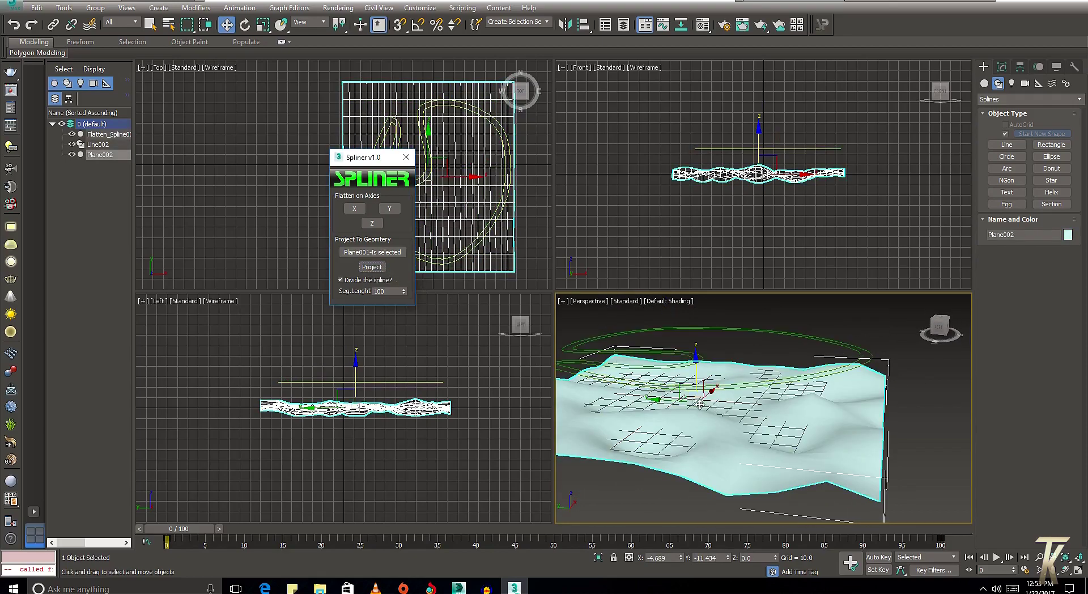
Select the resulting Flatten_Spline001, close Spliner, and select Line002
scroll(708, 384, up, 5)
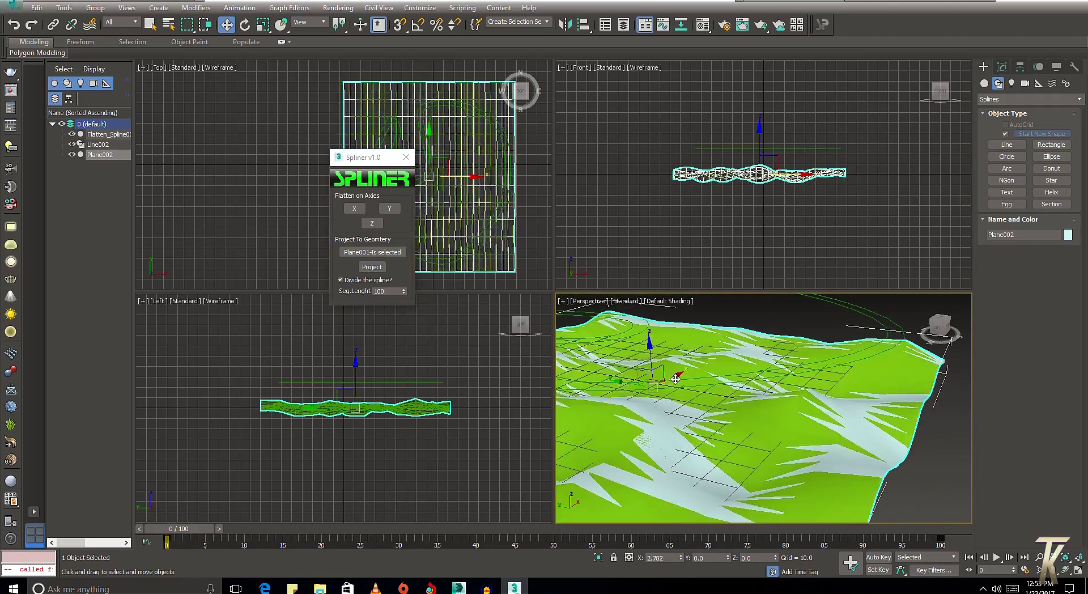
click(850, 322)
click(842, 414)
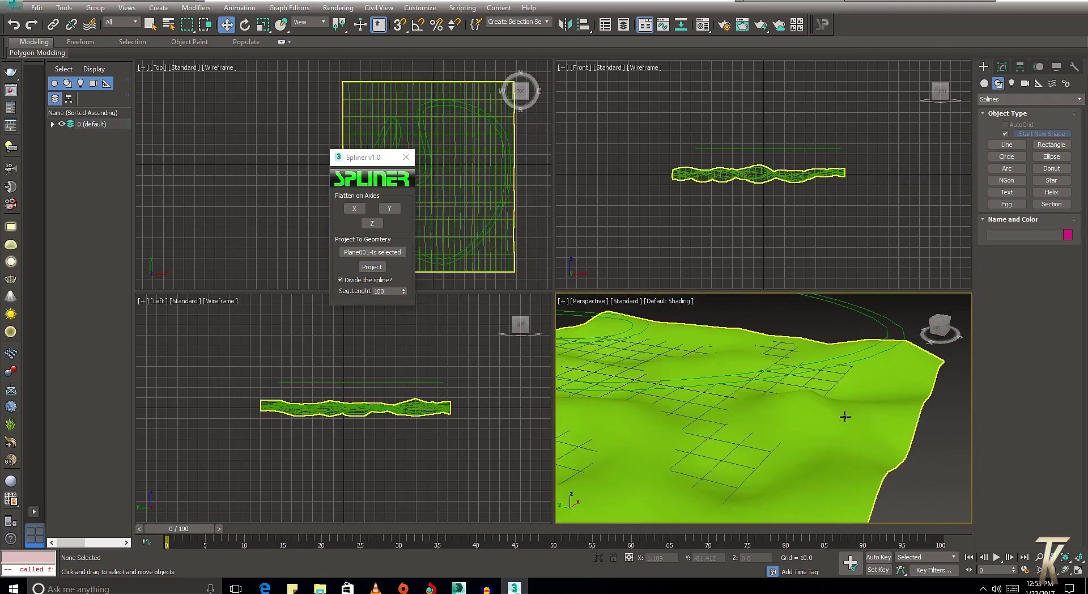
click(406, 158)
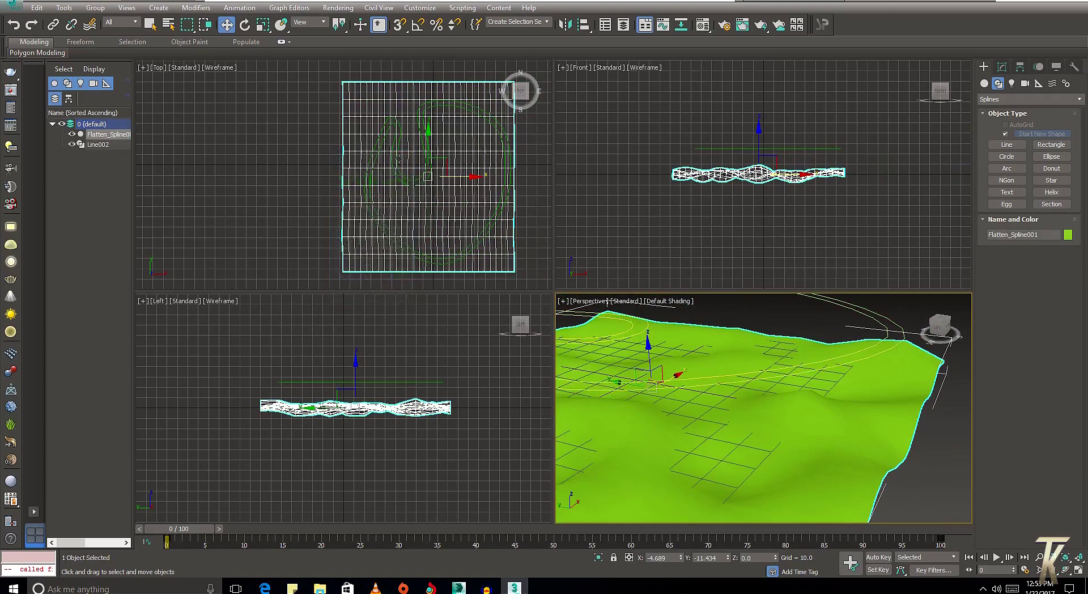
click(858, 321)
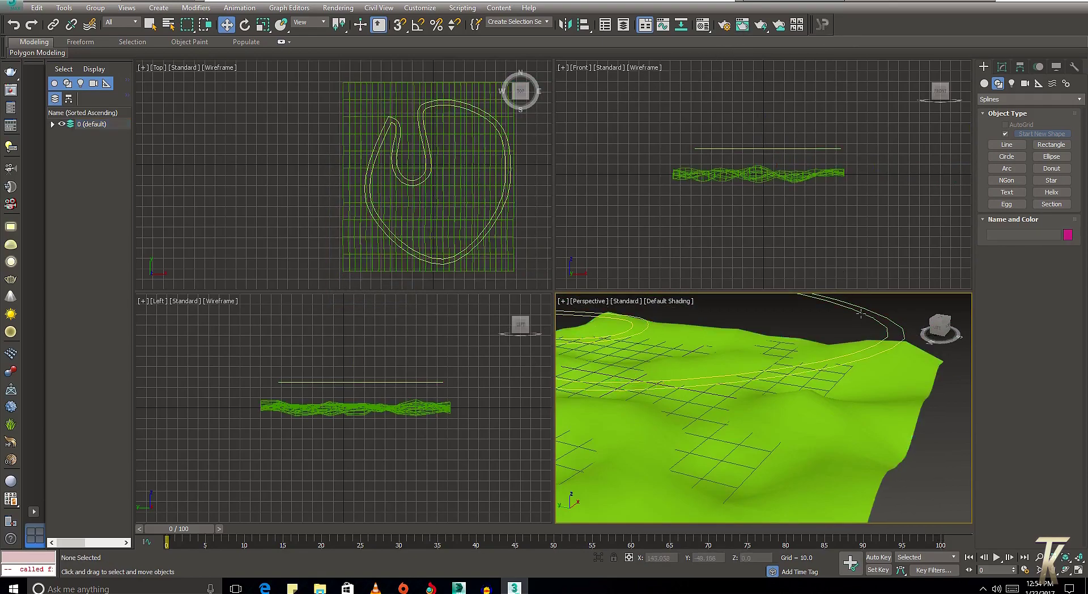
Reopen Spliner and pick the terrain Flatten_Spline001 as the projection target
click(822, 25)
drag(532, 211, 225, 157)
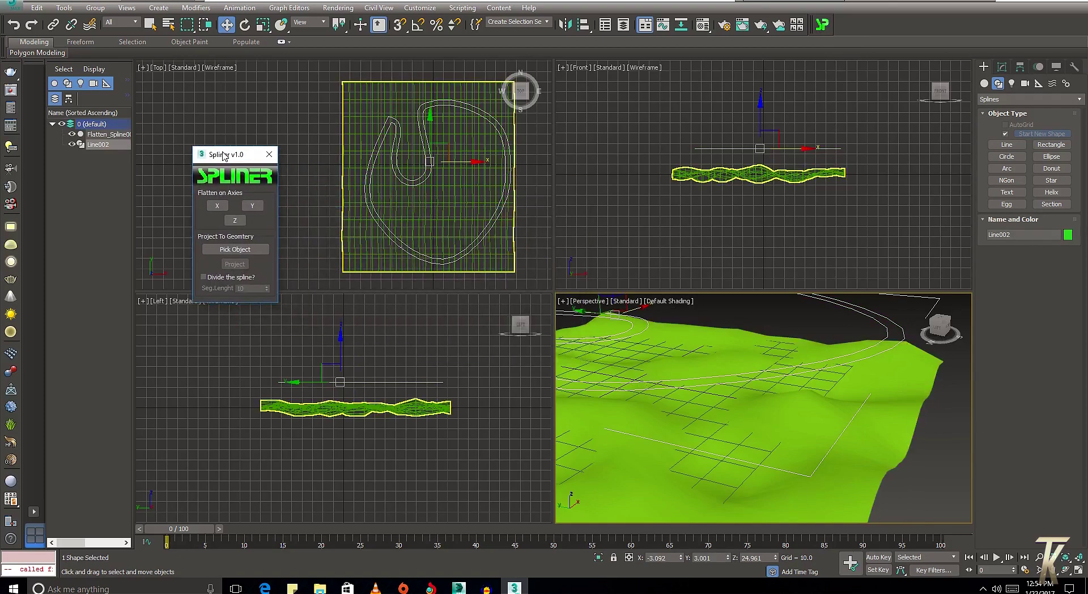
click(234, 250)
click(688, 443)
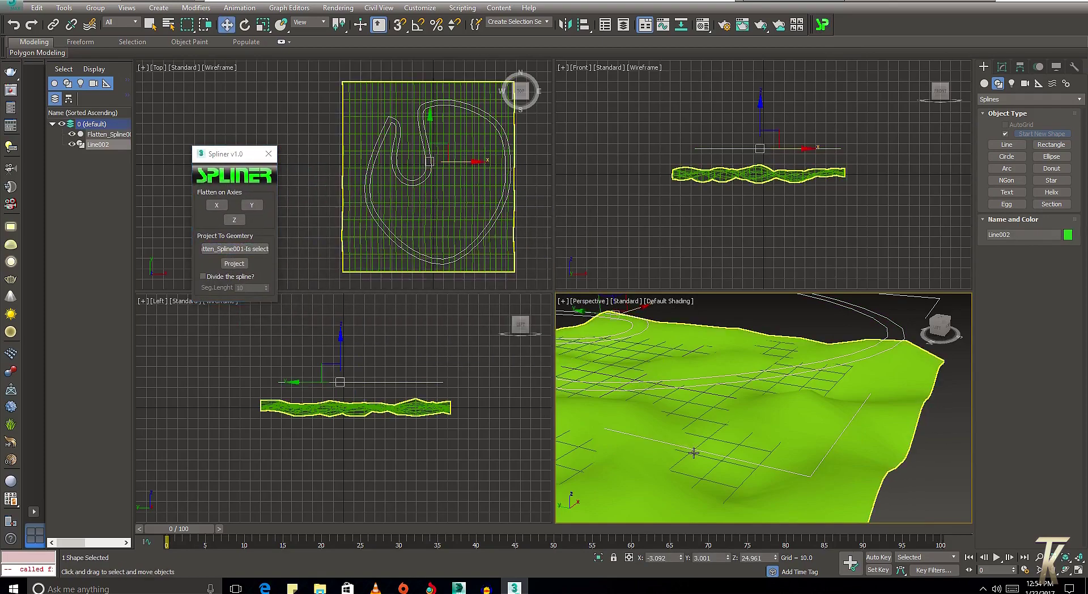
Enable spline division at 46-unit segments, project, and confirm Collapse All
scroll(743, 436, up, 2)
scroll(741, 438, down, 6)
scroll(761, 443, down, 1)
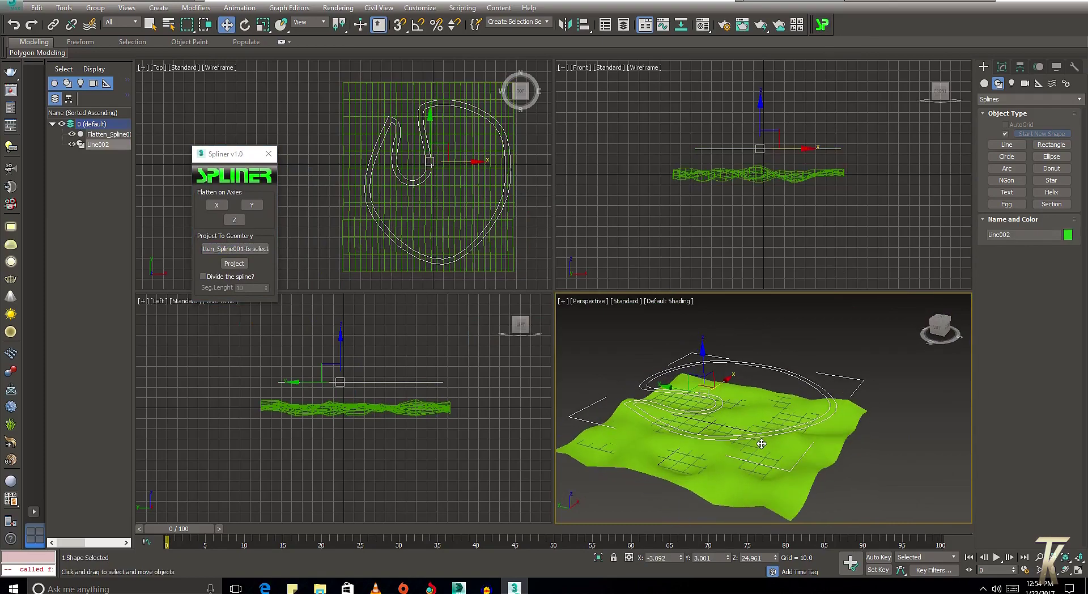
click(225, 279)
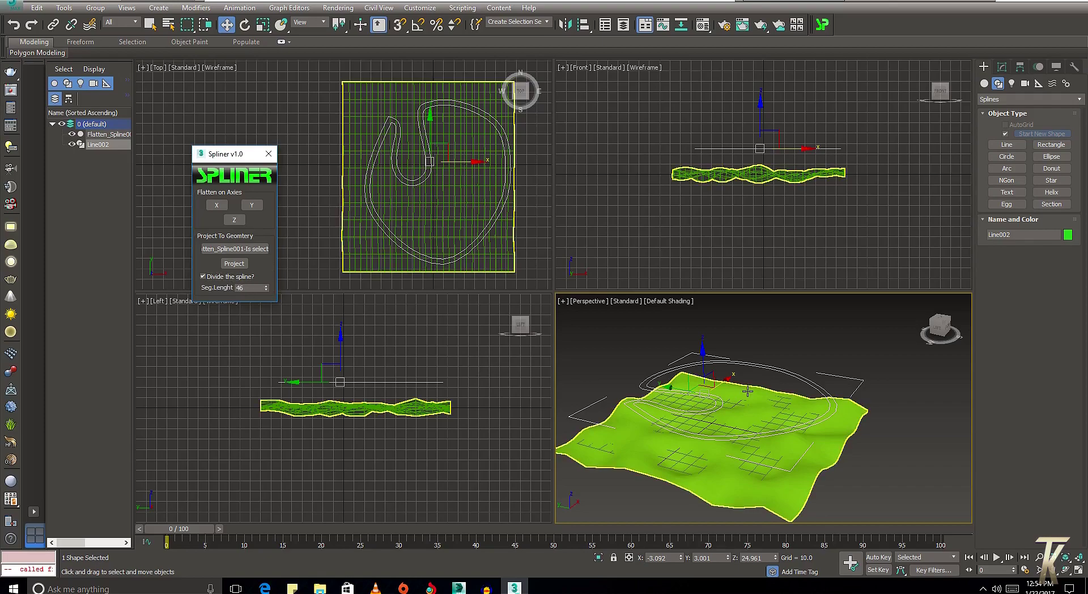
alt+middle_drag(591, 375, 612, 369)
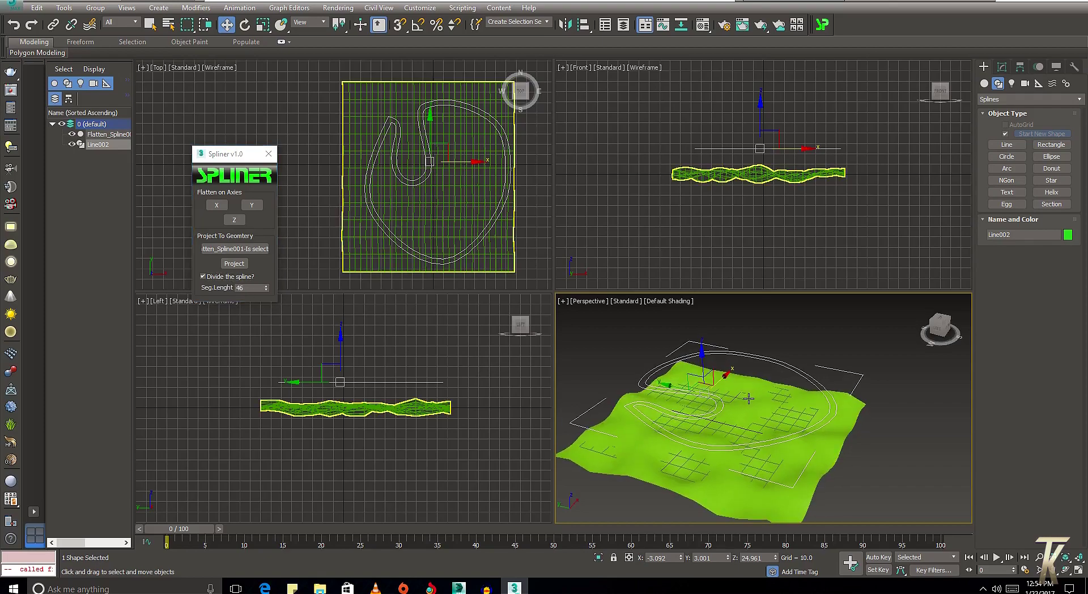
click(234, 264)
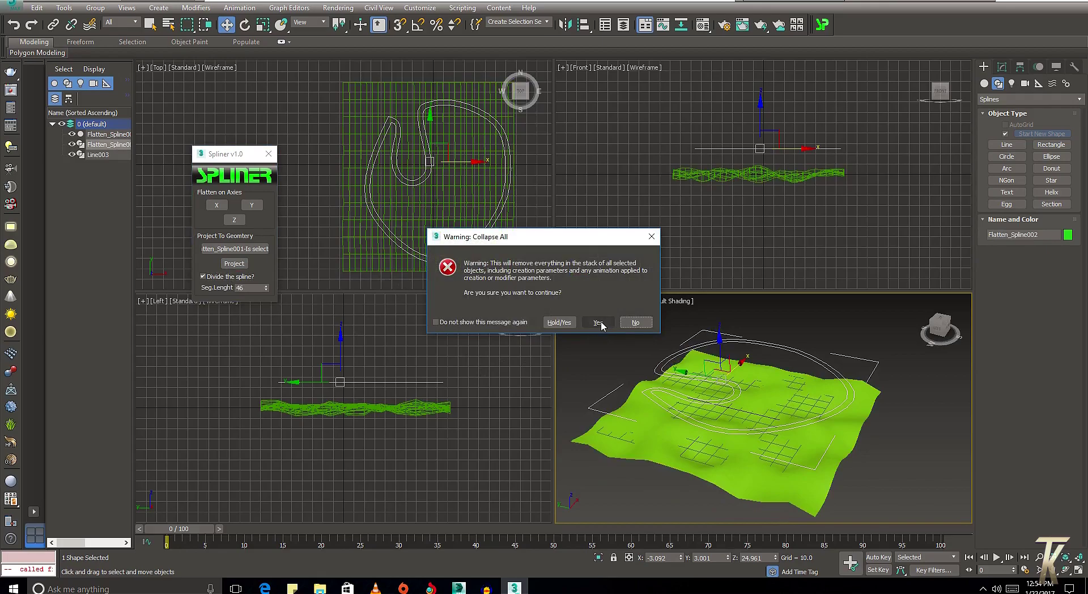
click(598, 322)
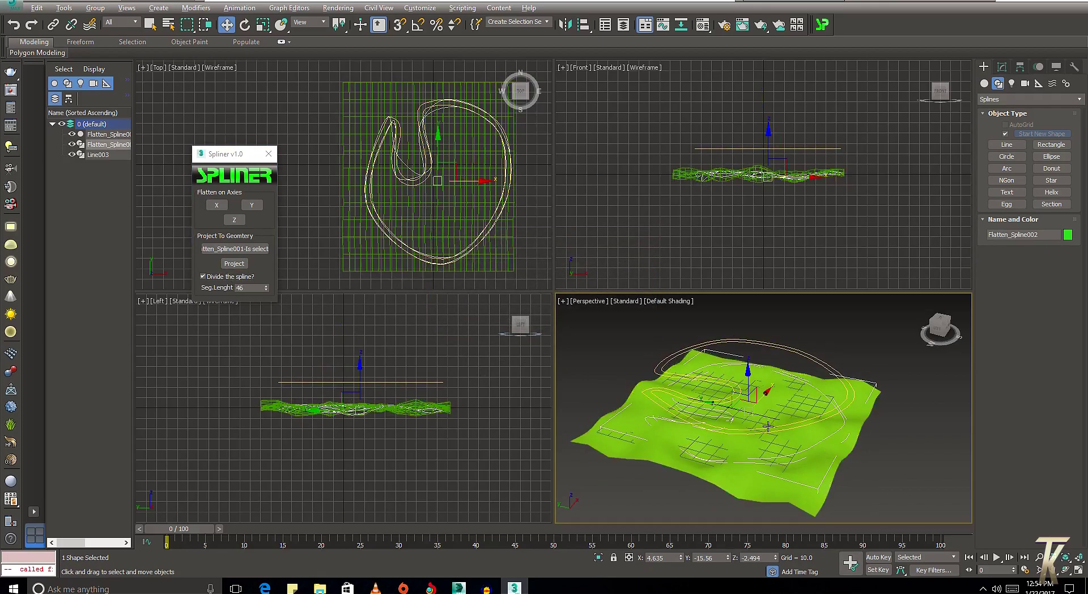
Orbit around Flatten_Spline002 on the bumpy terrain, then bring up its Modify panel
mouse_move(601, 325)
alt+middle_down()
mouse_move(737, 442)
mouse_move(825, 389)
alt+middle_up()
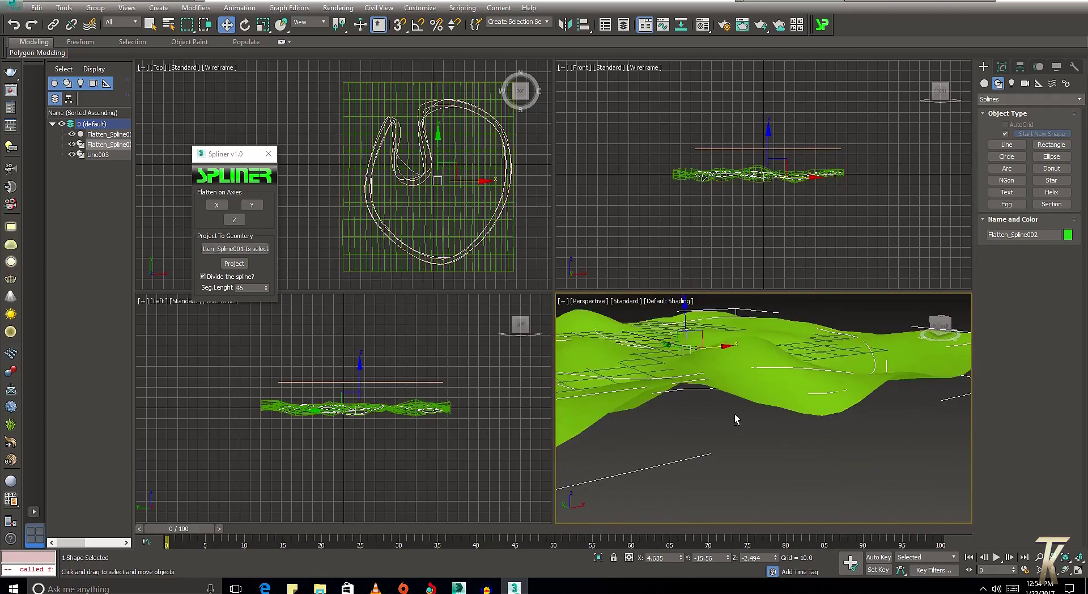
mouse_move(825, 389)
alt+middle_down()
mouse_move(821, 438)
mouse_move(735, 405)
mouse_move(719, 360)
mouse_move(736, 391)
mouse_move(842, 445)
mouse_move(794, 439)
alt+middle_up()
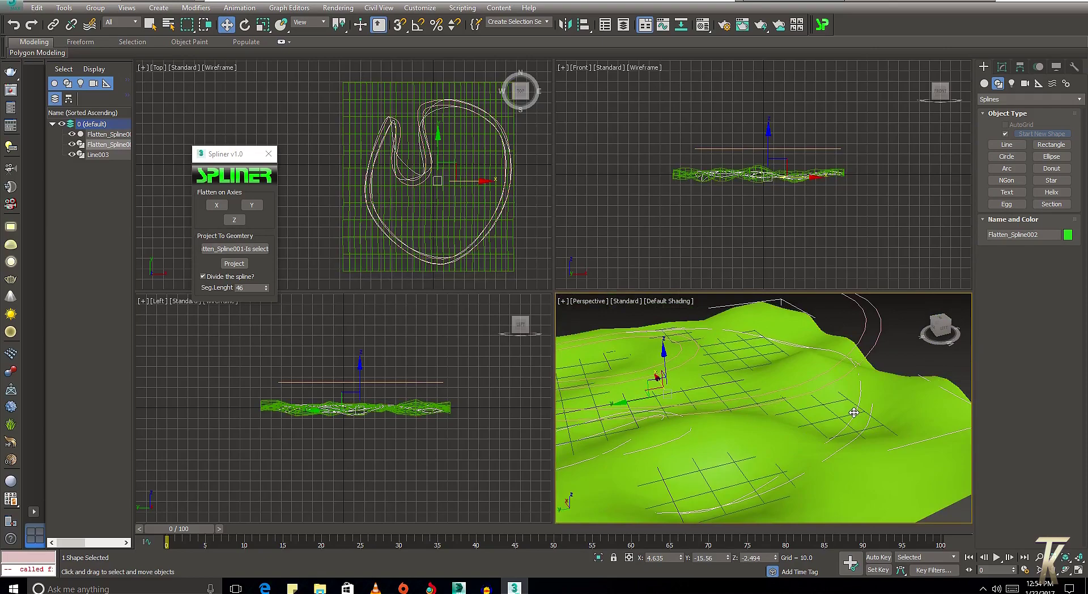
alt+middle_drag(867, 418, 884, 397)
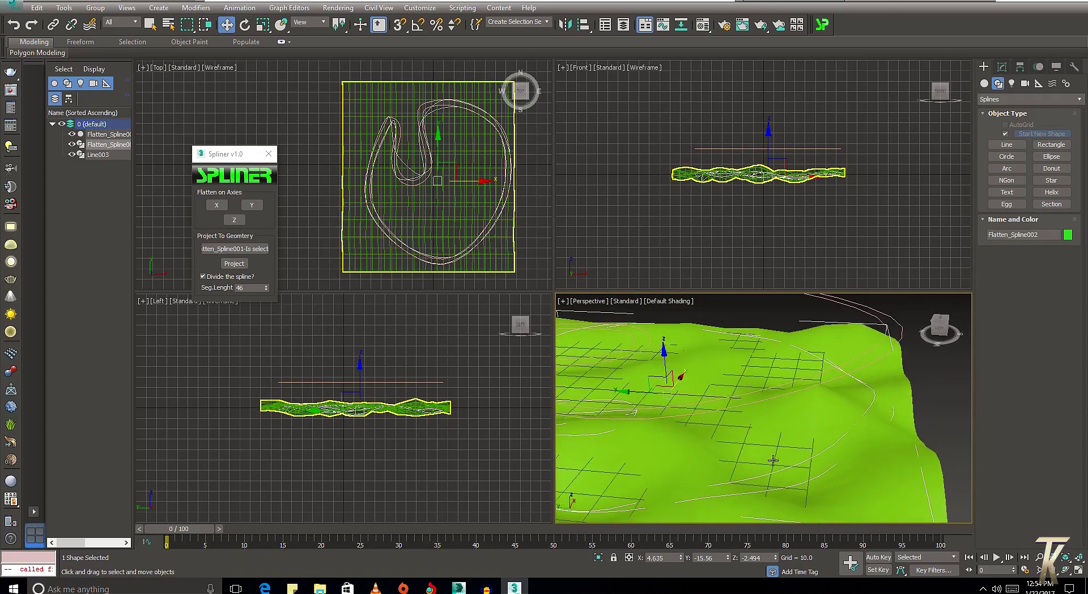
click(1002, 66)
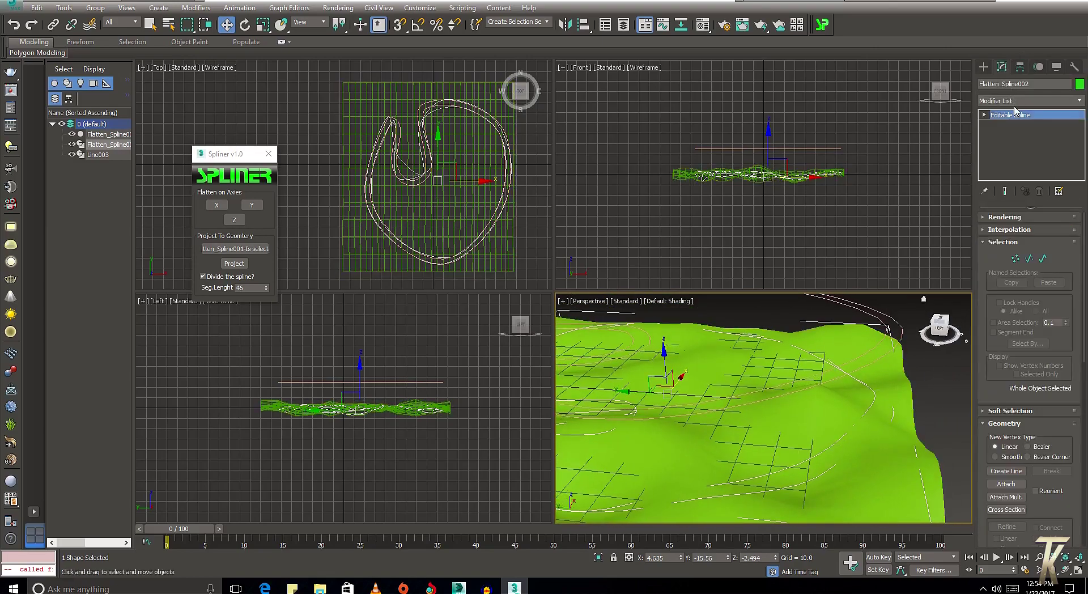
Add an Extrude modifier to Flatten_Spline002 with Amount 6.5
click(1018, 100)
scroll(1014, 142, down, 10)
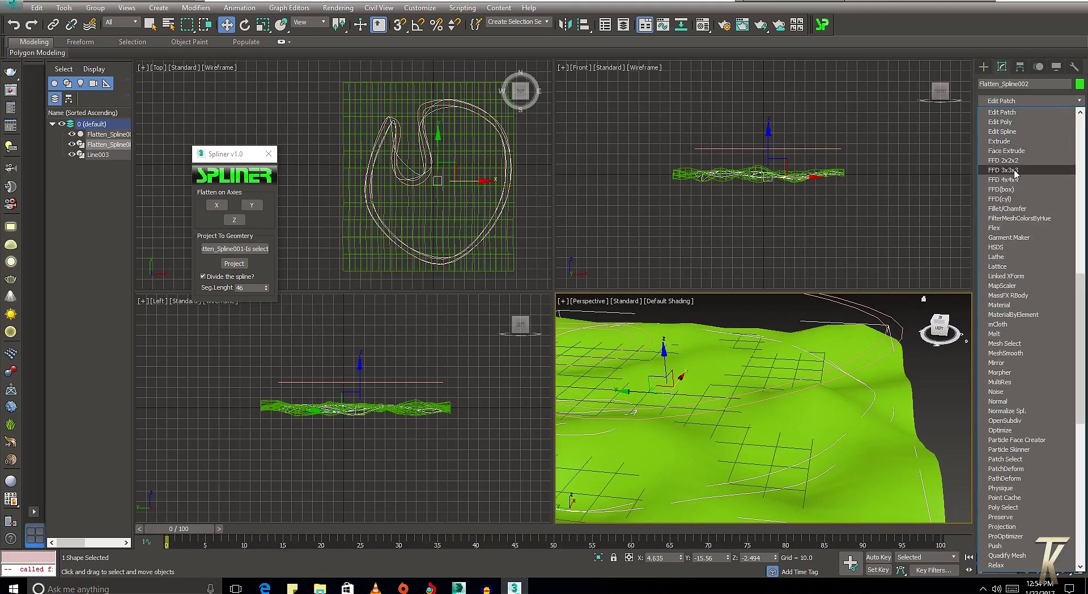
click(1007, 145)
alt+middle_drag(925, 315, 794, 395)
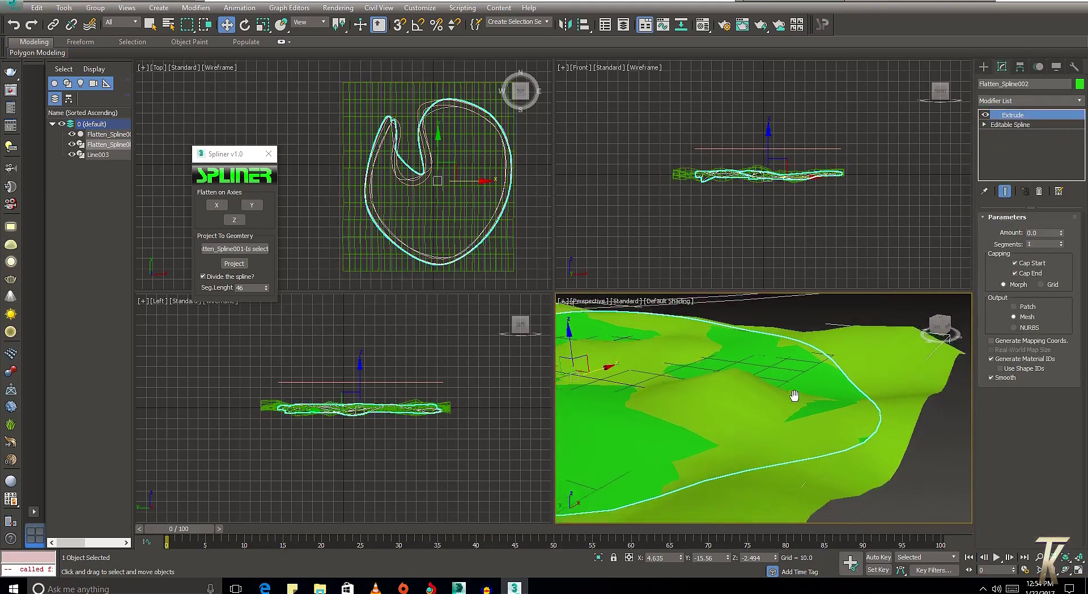
drag(1062, 236, 1062, 227)
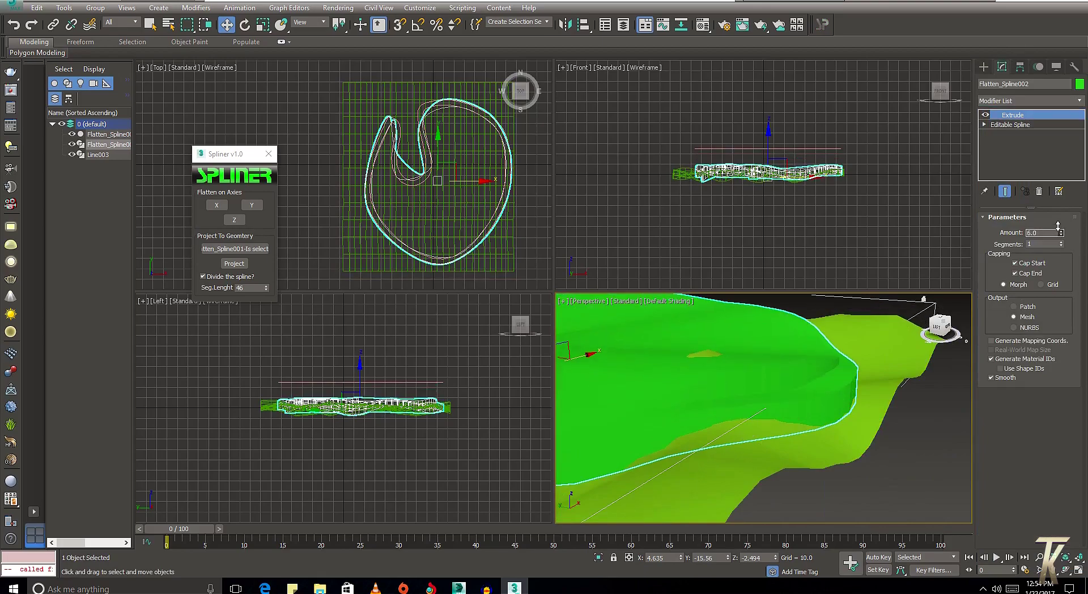
text(6.5)
mouse_move(697, 393)
middle_down()
mouse_move(709, 402)
mouse_move(696, 460)
mouse_move(782, 427)
middle_up()
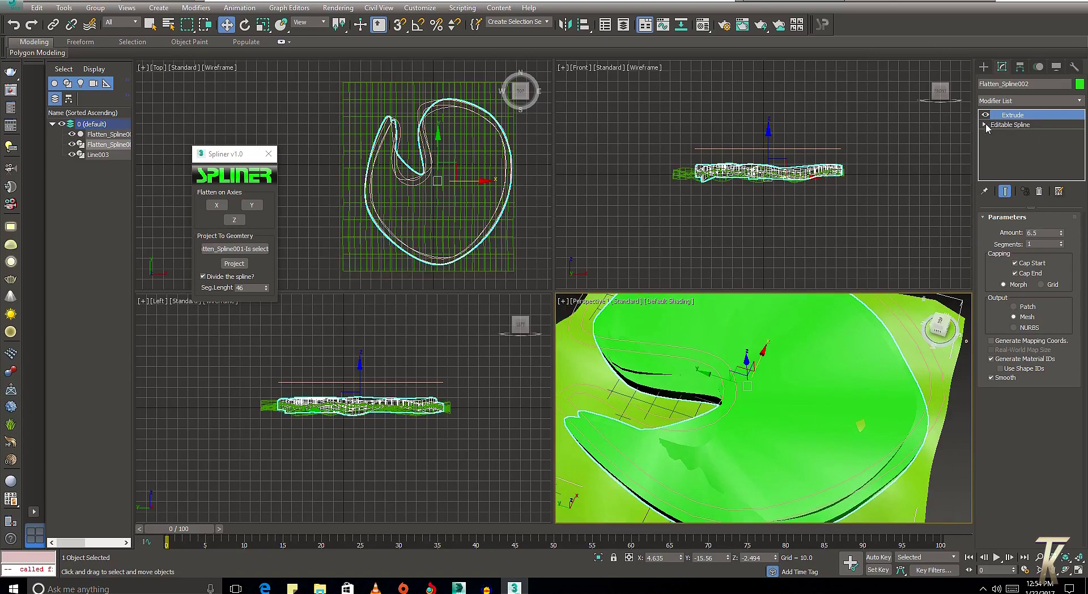
Expand Editable Spline and enter Vertex sub-object mode
click(985, 125)
click(1005, 134)
mouse_move(645, 373)
middle_down()
mouse_move(635, 466)
mouse_move(644, 467)
middle_up()
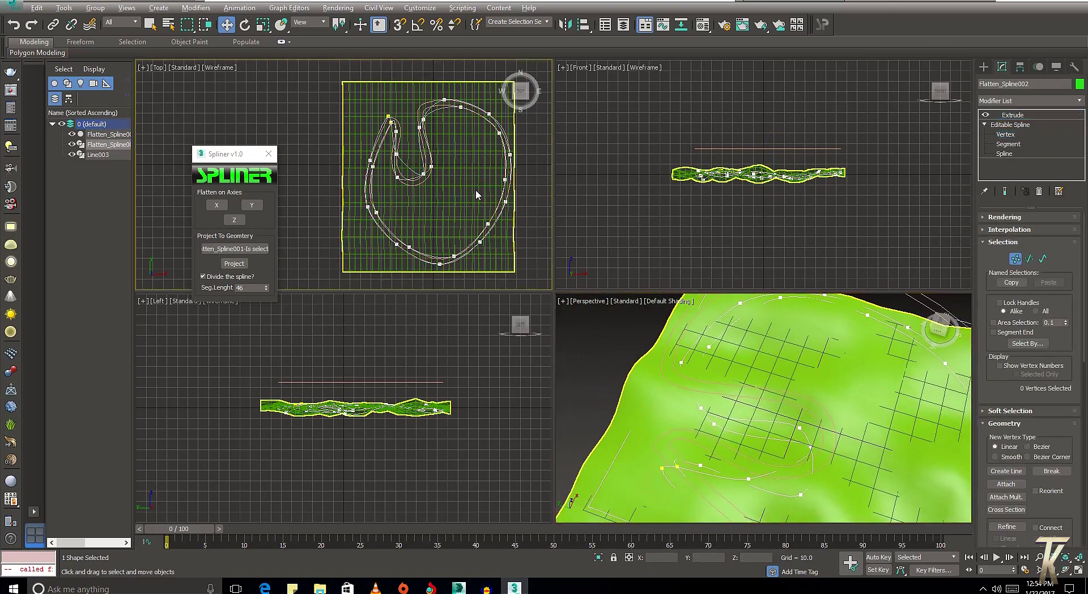
Isolate Flatten_Spline002 with Alt+Q, hiding the terrain
key(alt+q)
scroll(442, 209, up, 2)
scroll(406, 229, up, 2)
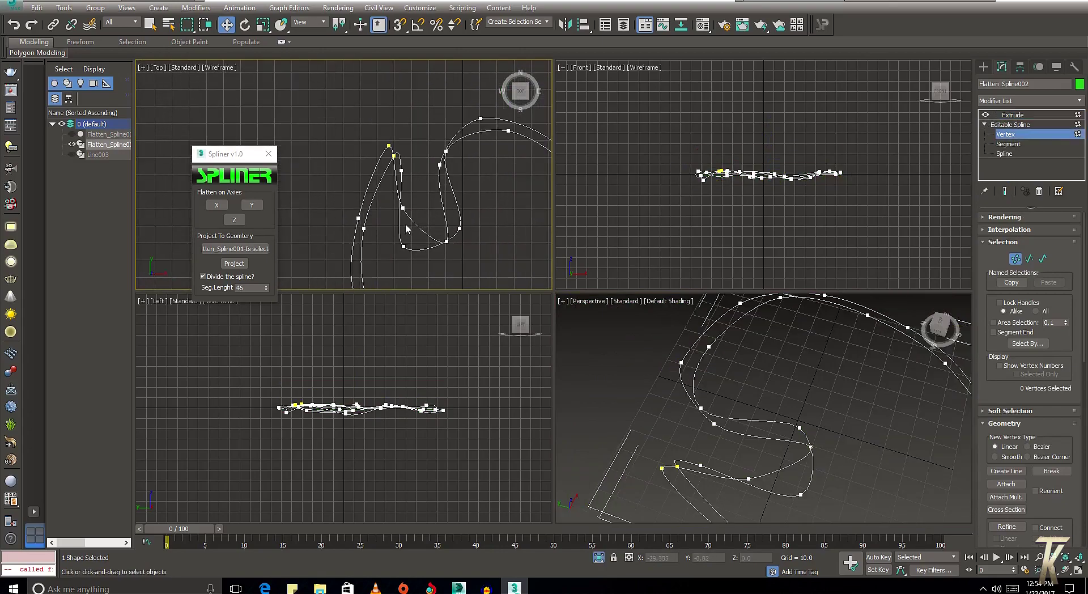
Move a vertex on the S-curve's upper bend down-right, then return to the Extrude level
click(395, 153)
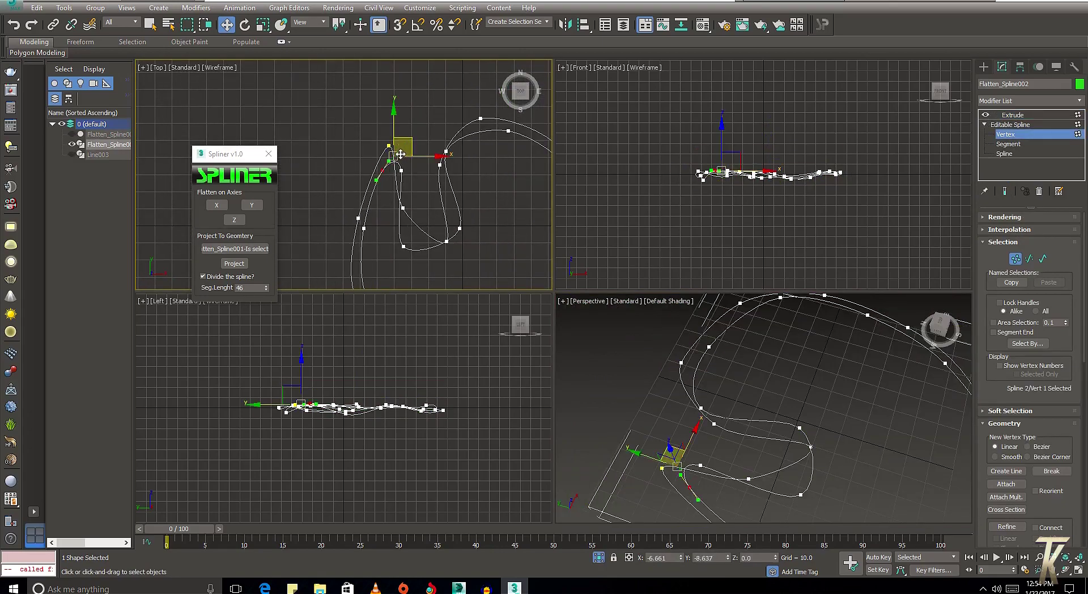
click(400, 165)
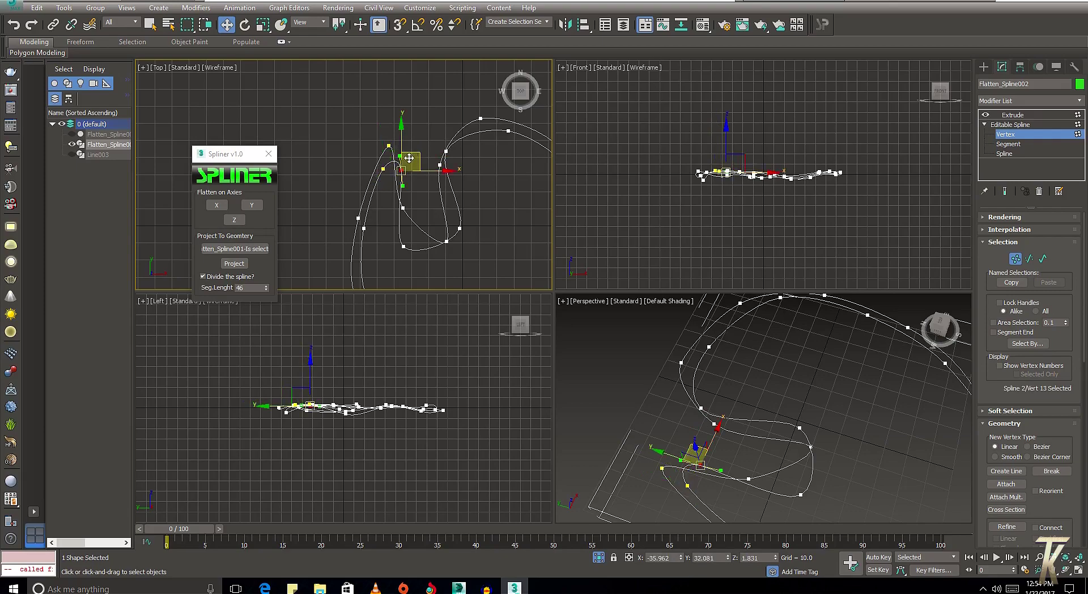
click(446, 240)
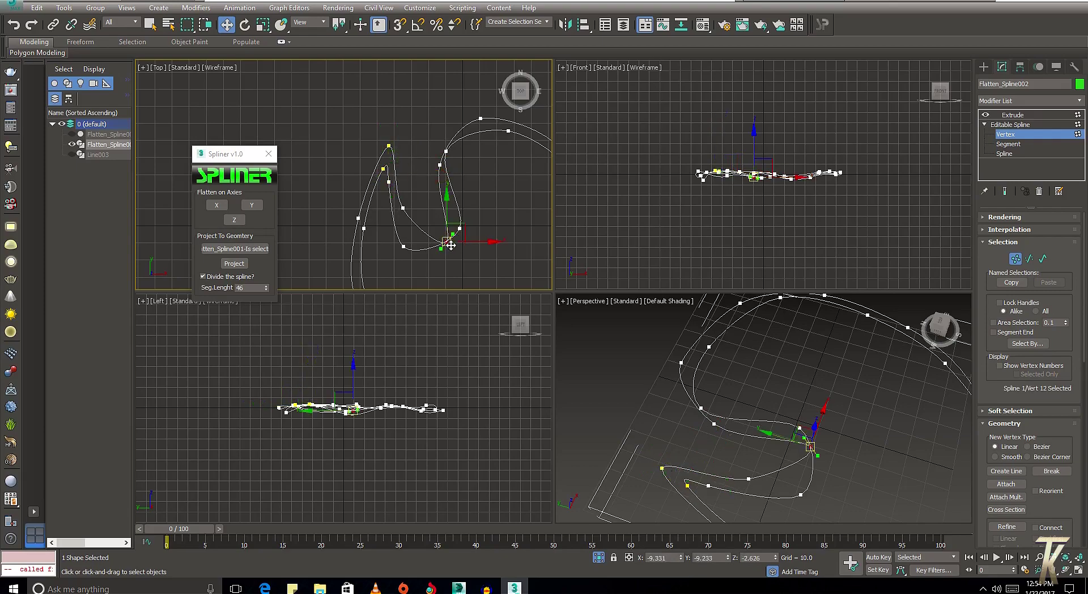
click(447, 150)
drag(463, 135, 472, 144)
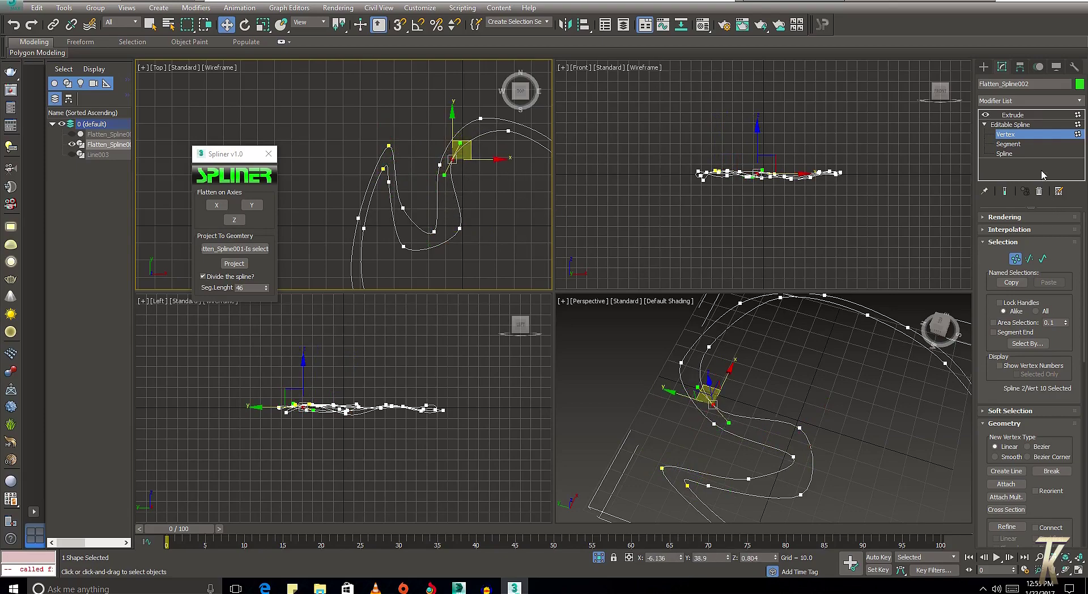
click(1032, 125)
click(1032, 115)
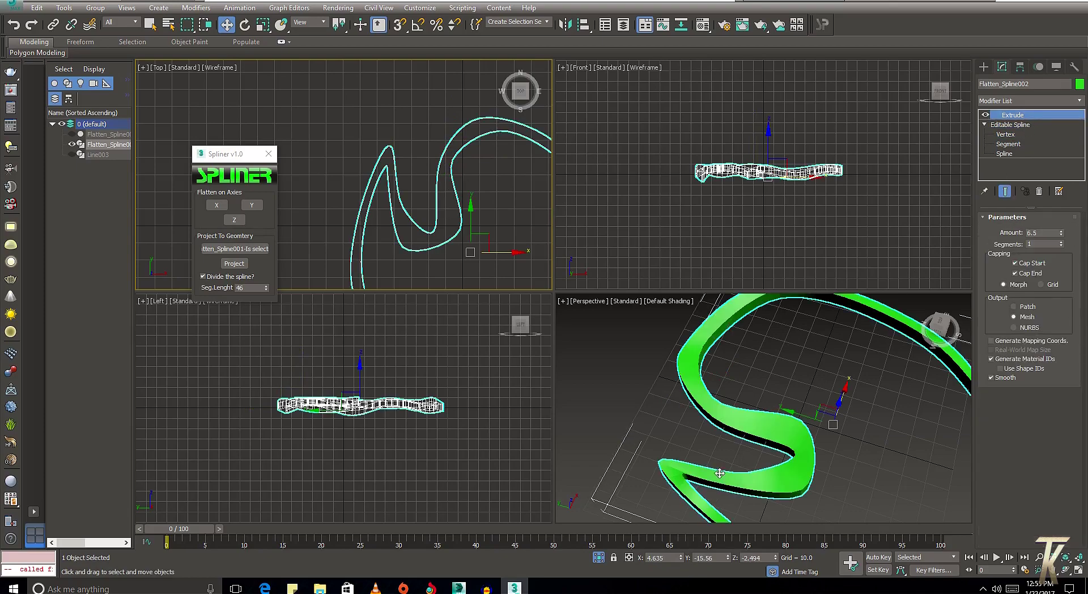
Close Spliner, exit isolation to show the terrain, and maximize the Perspective viewport
mouse_move(720, 473)
alt+middle_down()
mouse_move(665, 416)
mouse_move(667, 434)
alt+middle_up()
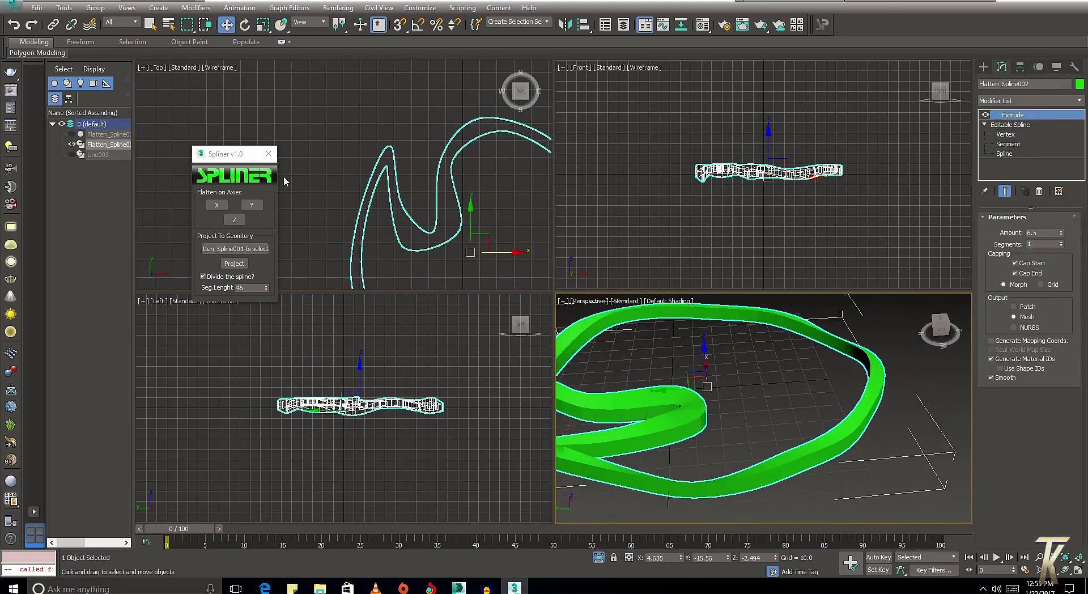
click(269, 154)
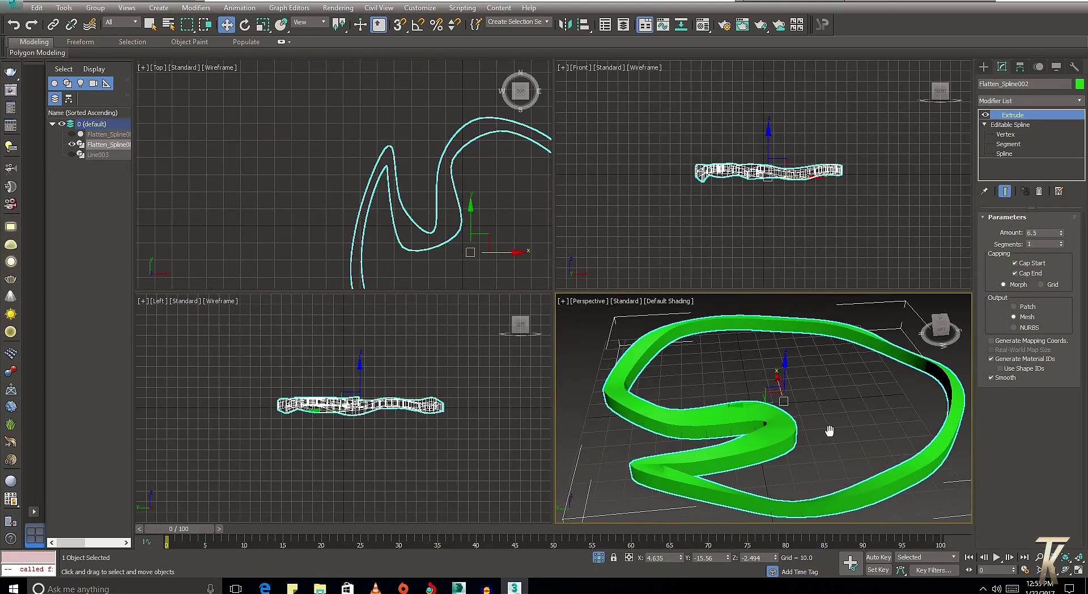
scroll(773, 431, down, 5)
scroll(805, 453, down, 2)
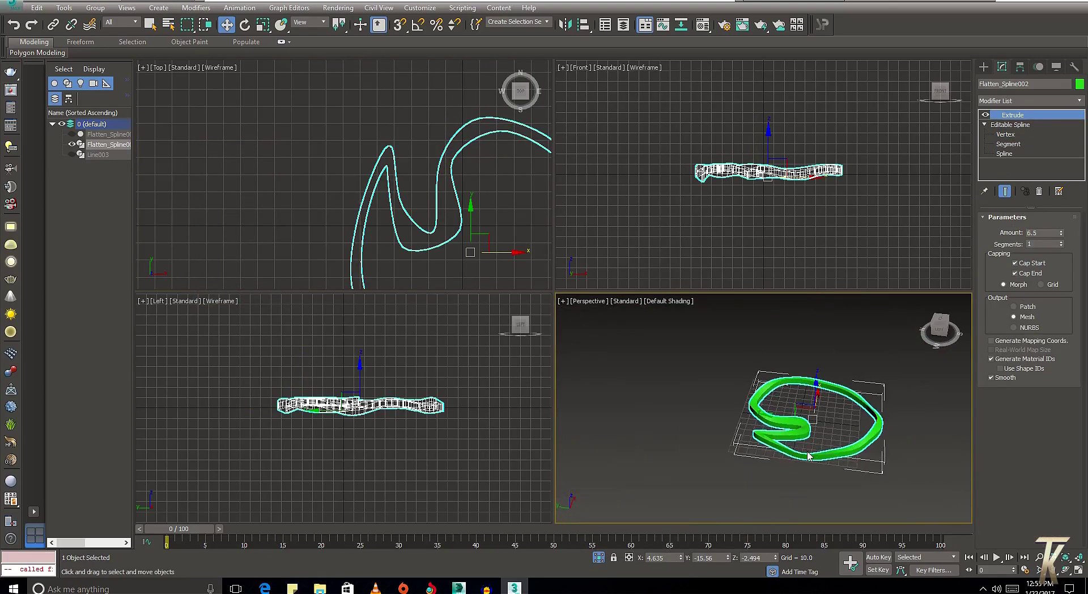
click(598, 557)
scroll(804, 431, up, 4)
mouse_move(873, 431)
middle_down()
mouse_move(684, 425)
mouse_move(709, 409)
mouse_move(572, 417)
mouse_move(618, 416)
middle_up()
key(alt+w)
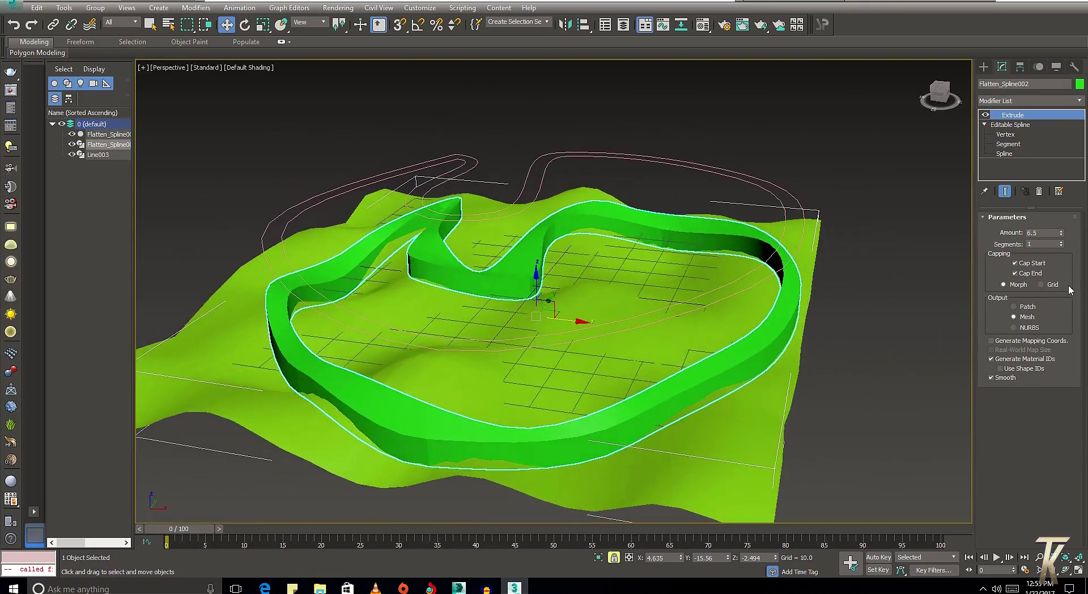
Set the Extrude Amount to 5.5 and orbit to view the whole track over the terrain
mouse_move(1061, 233)
mouse_down()
mouse_move(1051, 238)
mouse_move(1051, 227)
mouse_up()
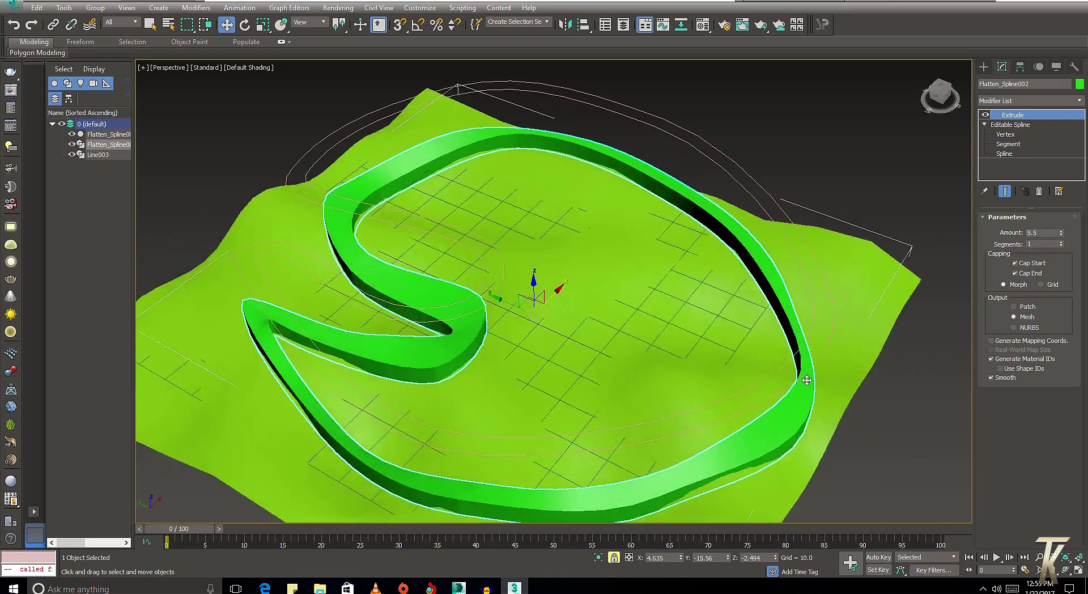
alt+middle_drag(743, 344, 791, 334)
mouse_move(648, 291)
alt+middle_down()
mouse_move(669, 267)
mouse_move(687, 332)
mouse_move(759, 303)
alt+middle_up()
alt+middle_drag(583, 379, 664, 370)
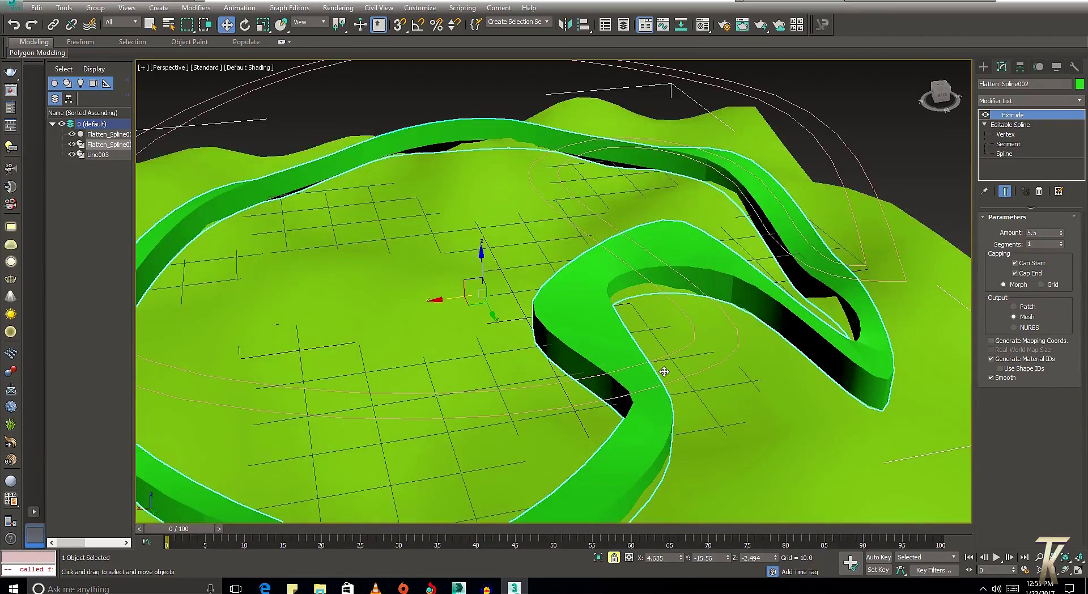
scroll(795, 396, up, 5)
scroll(795, 396, down, 5)
mouse_move(731, 368)
alt+middle_down()
mouse_move(724, 376)
mouse_move(870, 405)
mouse_move(784, 392)
mouse_move(739, 355)
alt+middle_up()
scroll(784, 393, down, 3)
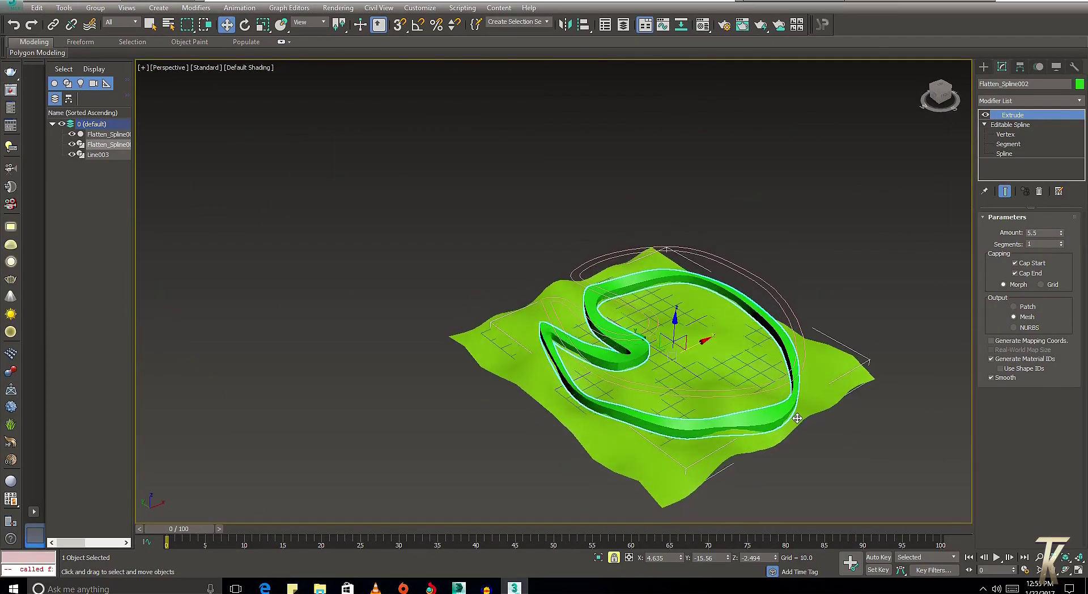
scroll(739, 356, up, 3)
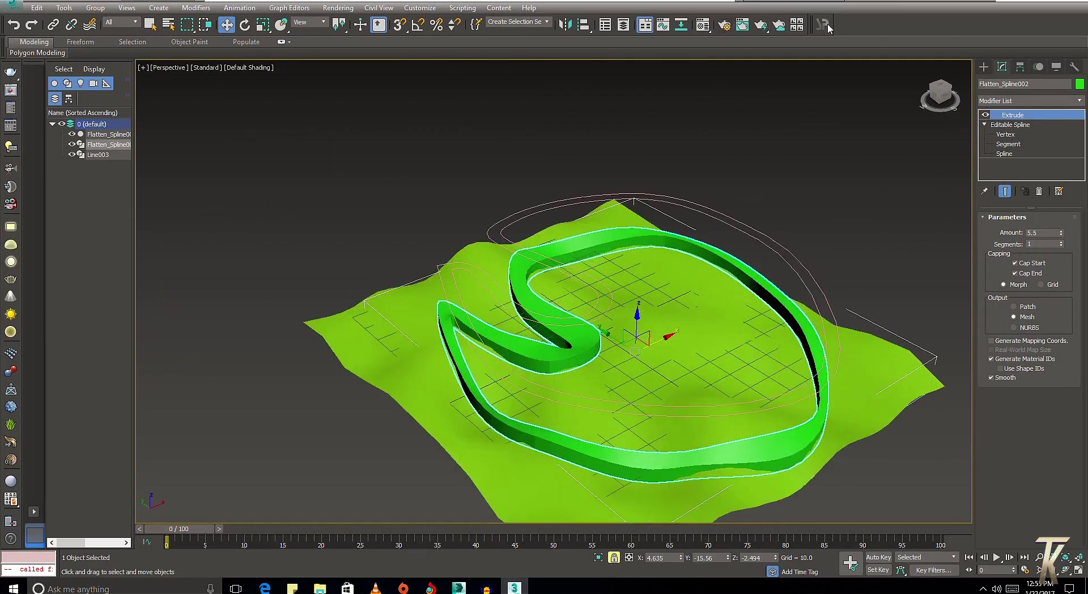
Enter Vertex mode on Line003 in the Modify panel
right_click(754, 223)
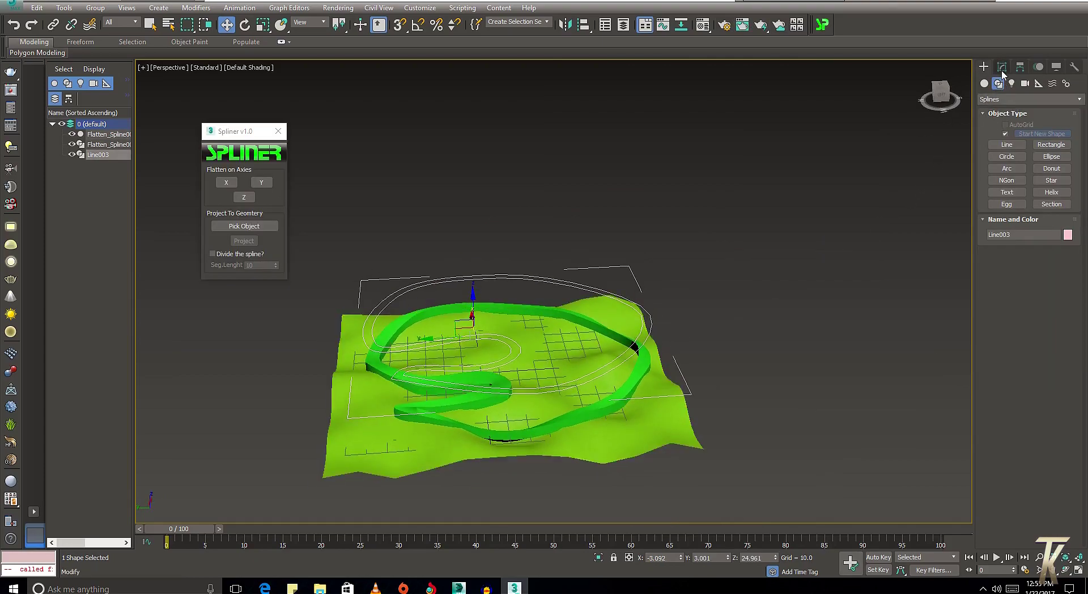
click(1002, 66)
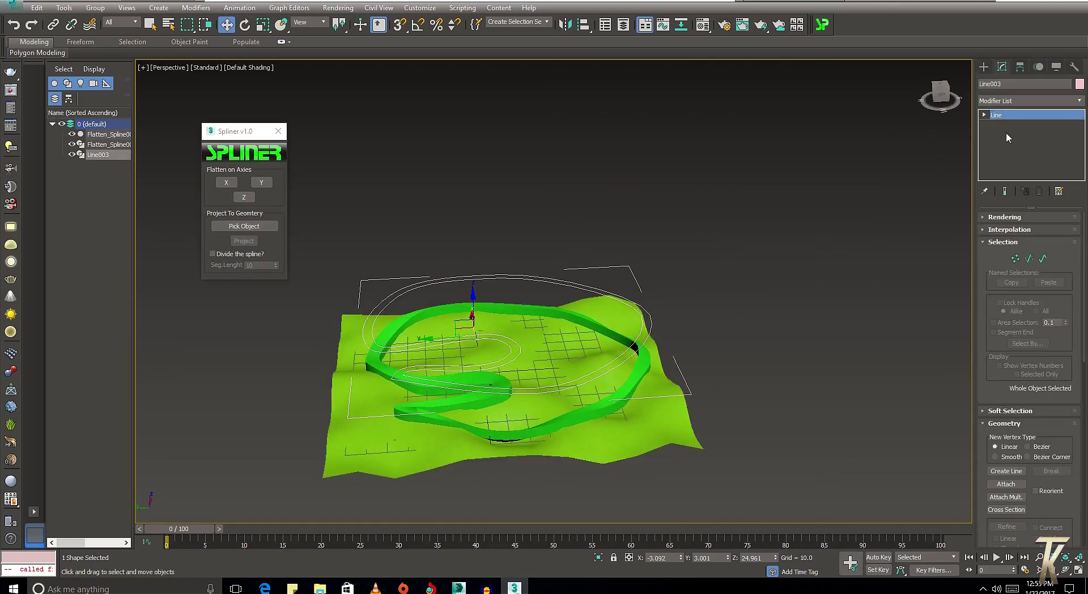
click(1015, 258)
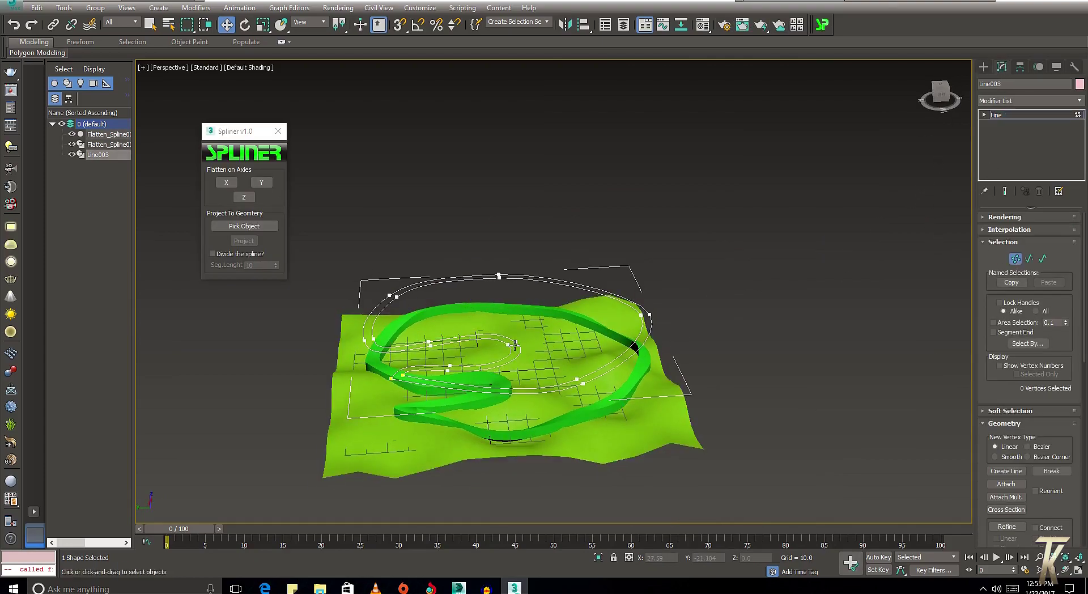
Raise Line003 vertices high along Z and shift one sideways along Y
drag(514, 344, 460, 352)
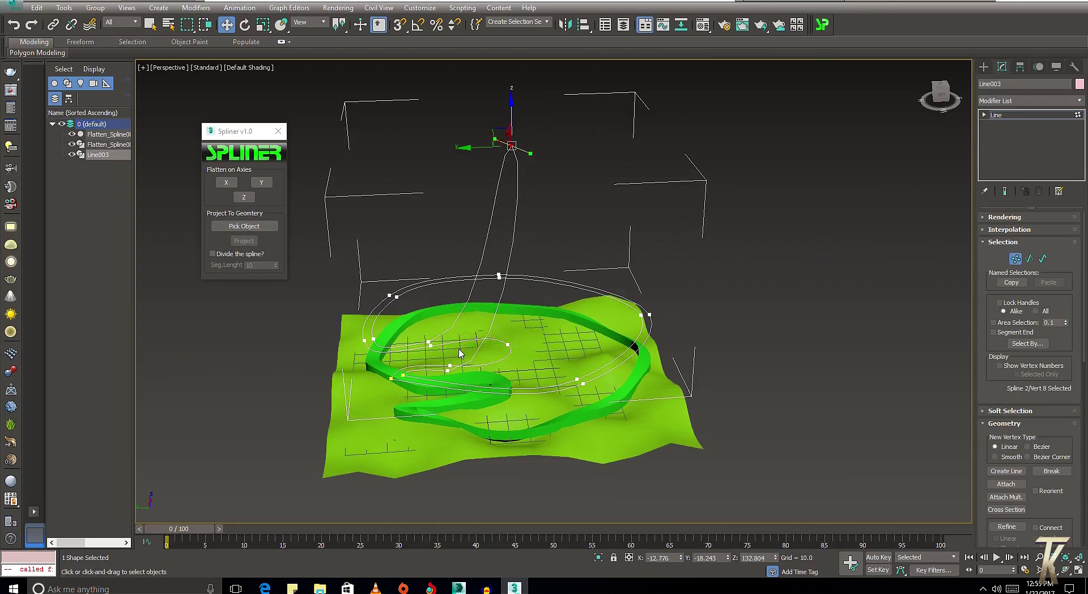
click(509, 345)
drag(508, 316, 460, 257)
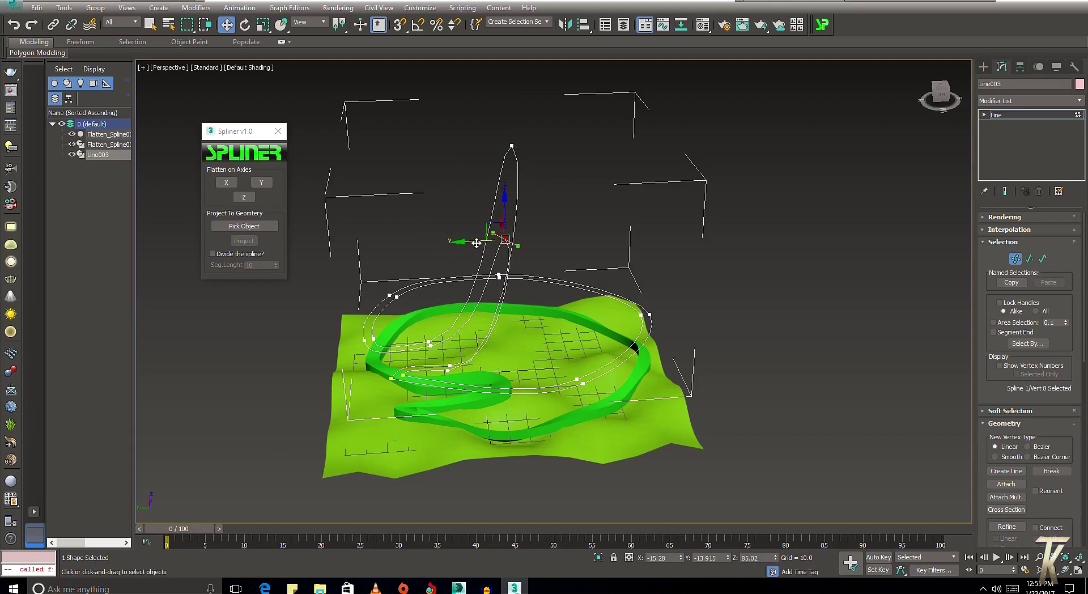
drag(476, 242, 363, 262)
click(984, 66)
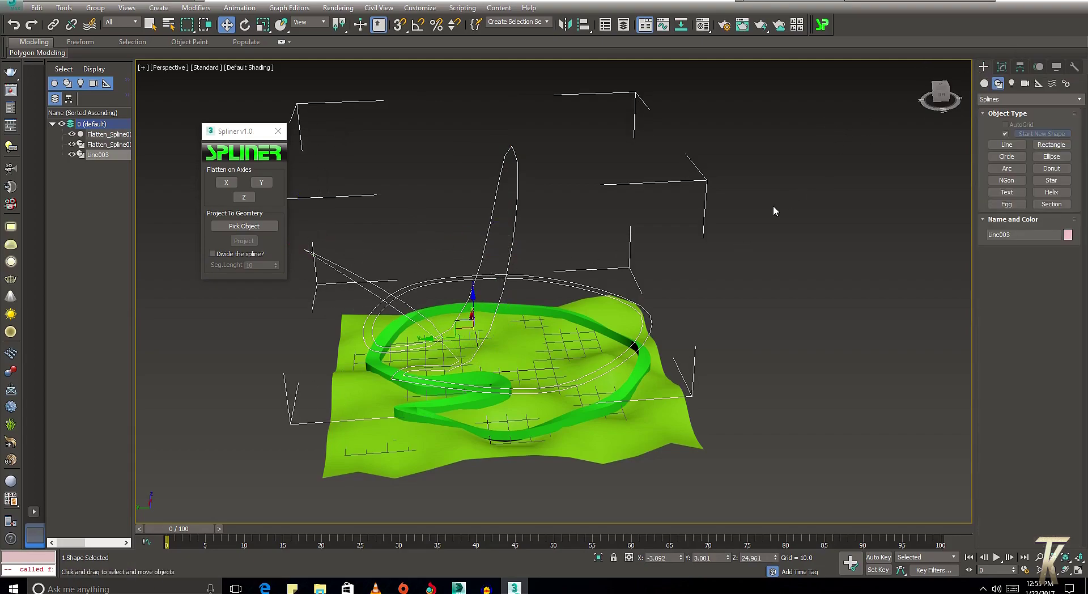
alt+middle_drag(773, 205, 348, 202)
Flatten Line003 along Z into Flatten_Spline003 and move it above the terrain
click(248, 201)
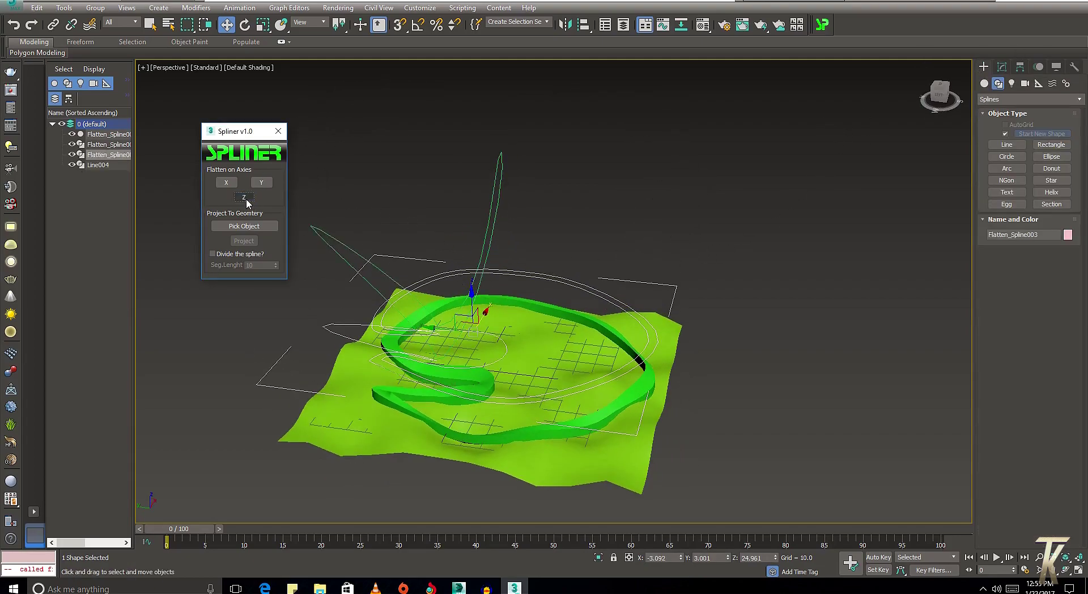
drag(481, 322, 597, 147)
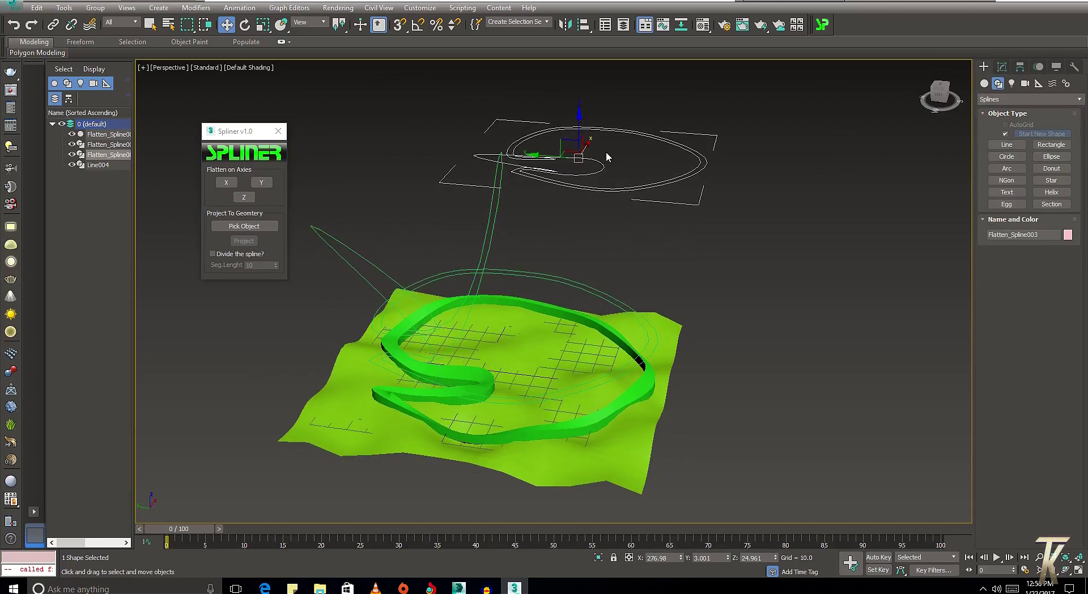
mouse_move(606, 151)
alt+middle_down()
mouse_move(506, 324)
mouse_move(675, 464)
mouse_move(721, 448)
mouse_move(733, 375)
alt+middle_up()
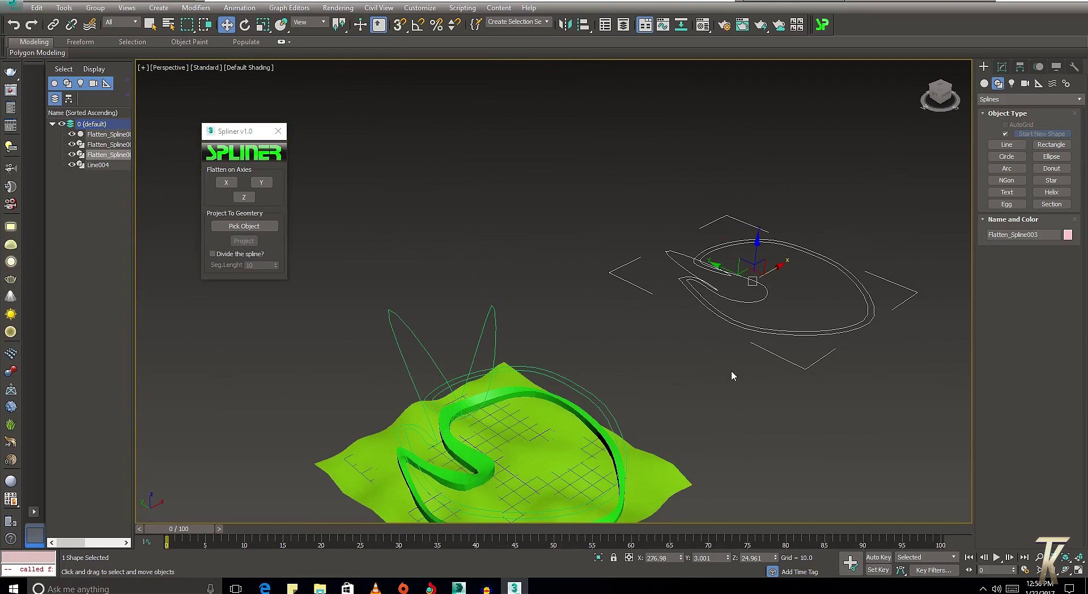
scroll(731, 374, down, 3)
drag(766, 296, 695, 348)
Zoom and orbit to a steeper top-down view of the terrain and flattened spline
scroll(614, 432, up, 1)
scroll(636, 417, up, 1)
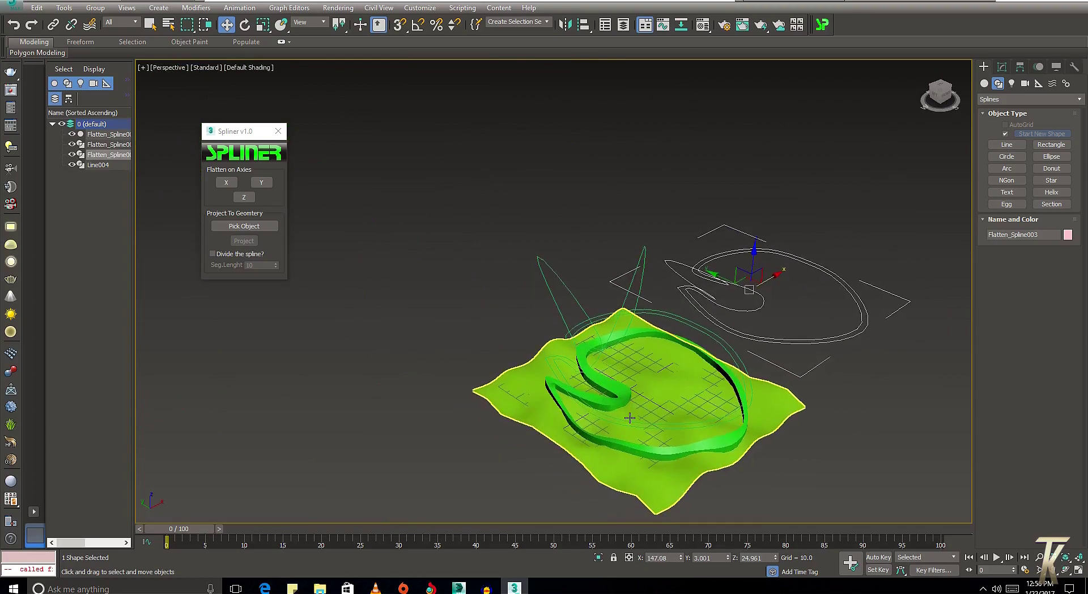
scroll(648, 417, up, 2)
scroll(654, 407, up, 1)
scroll(653, 407, up, 2)
scroll(651, 402, up, 1)
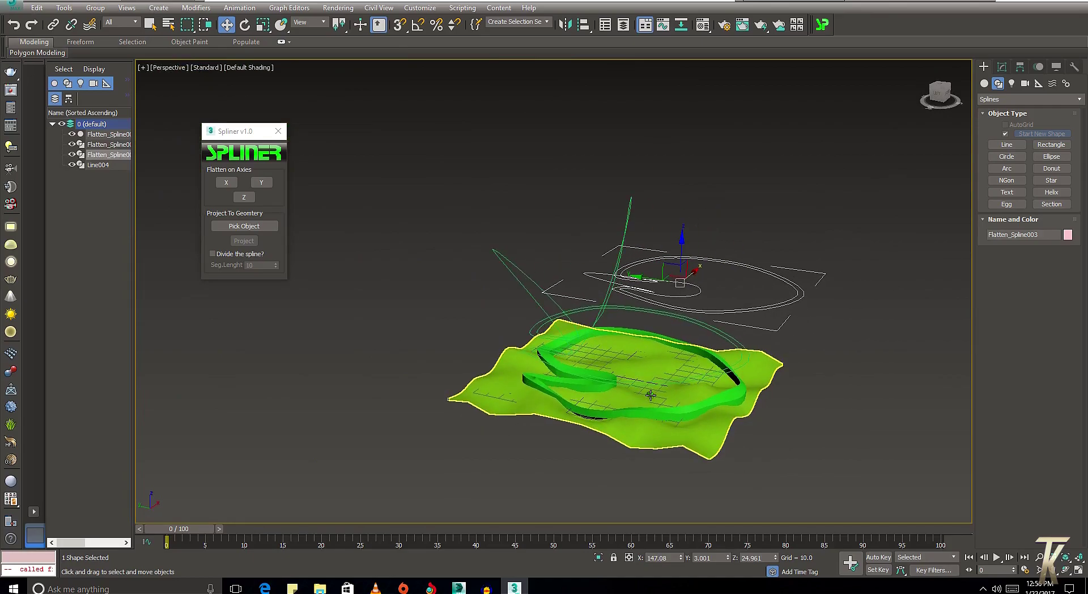
scroll(651, 396, up, 2)
middle_drag(651, 395, 693, 403)
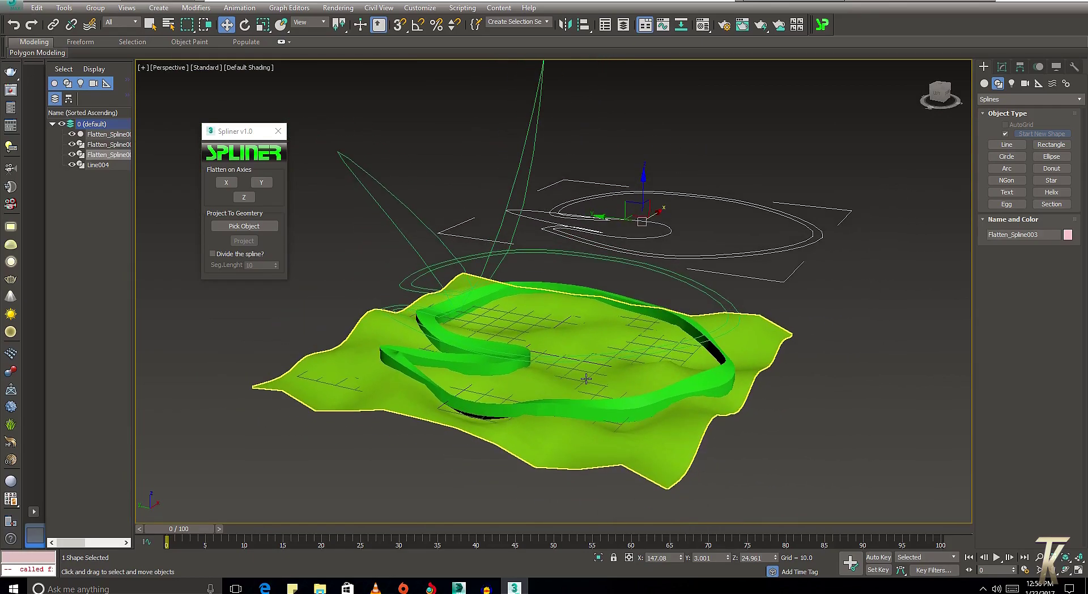
mouse_move(585, 378)
alt+middle_down()
mouse_move(633, 413)
mouse_move(617, 375)
alt+middle_up()
scroll(617, 375, down, 2)
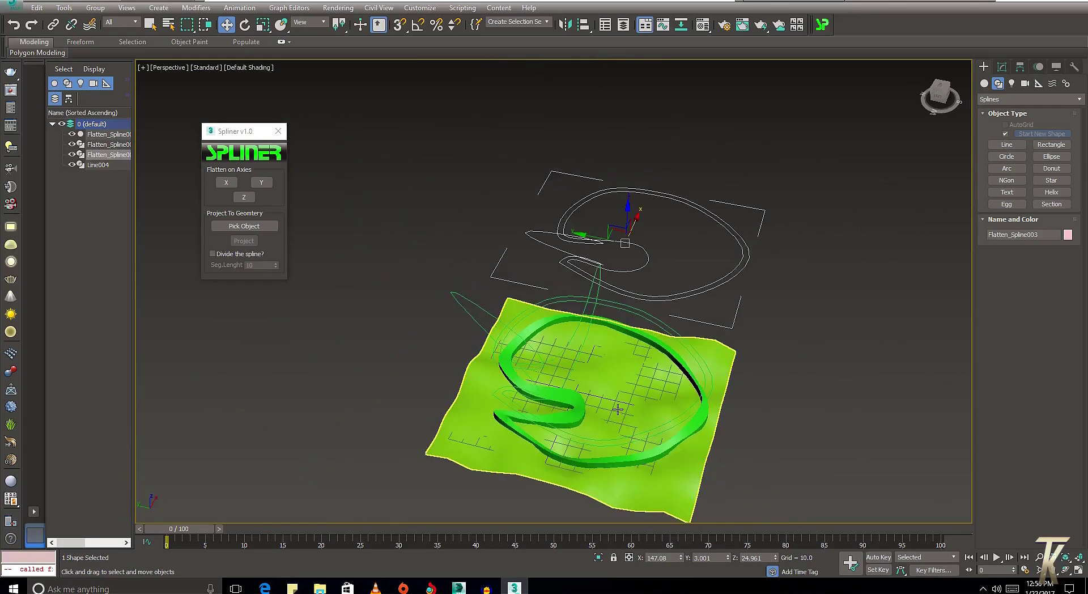